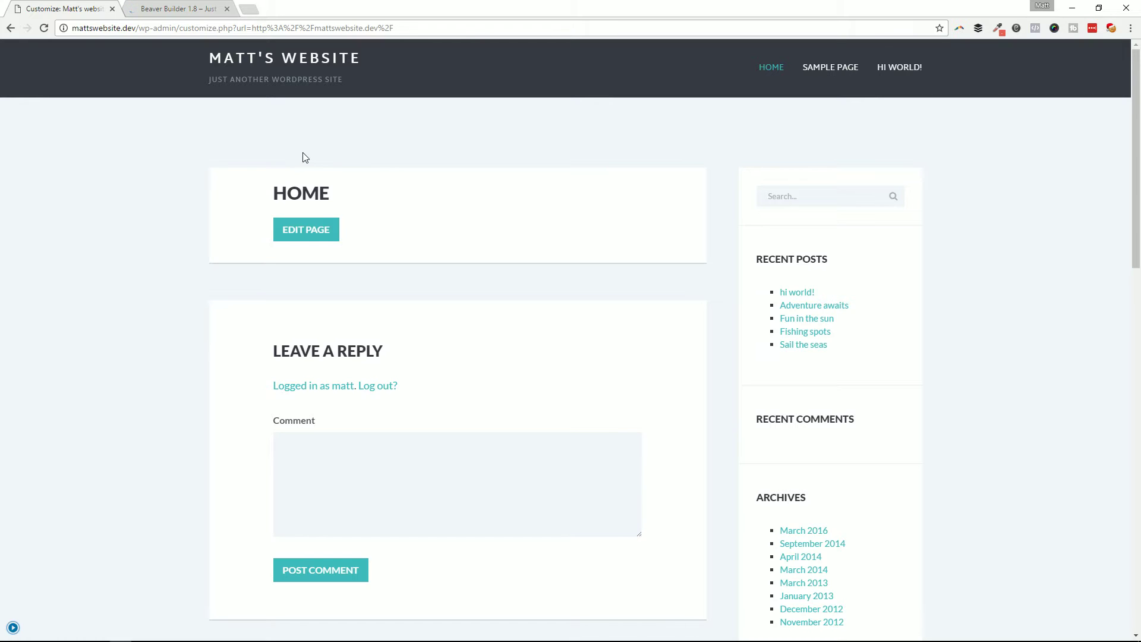
# - Bring the Beaver Builder 1.8 tab forward to show the empty page builder editor
pyautogui.click(154, 7)
pyautogui.click(85, 6)
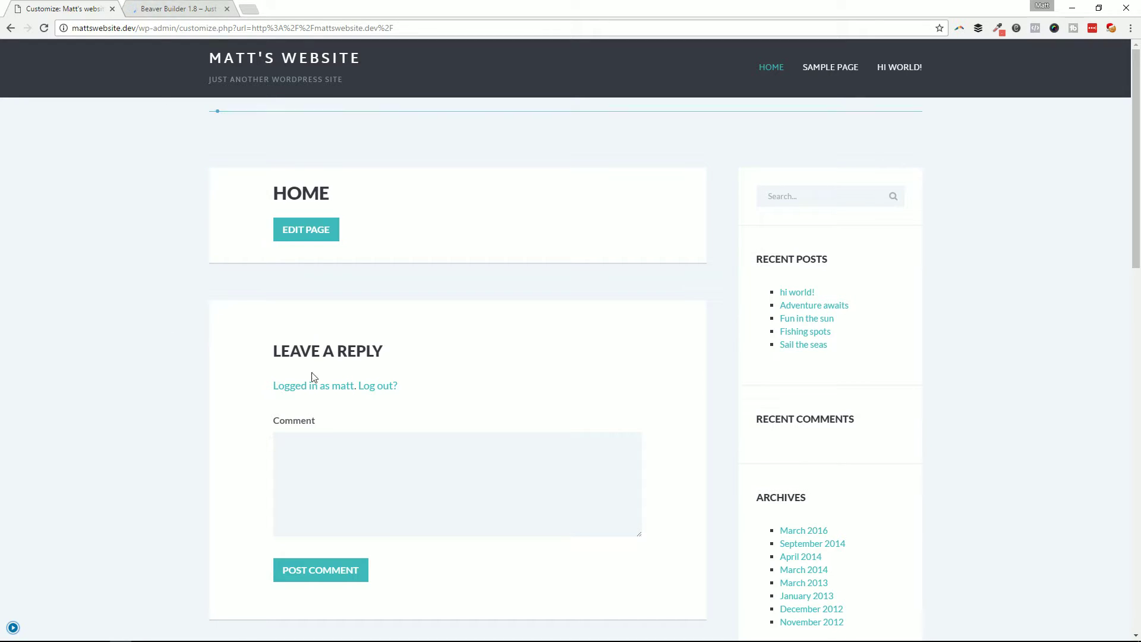
pyautogui.click(162, 7)
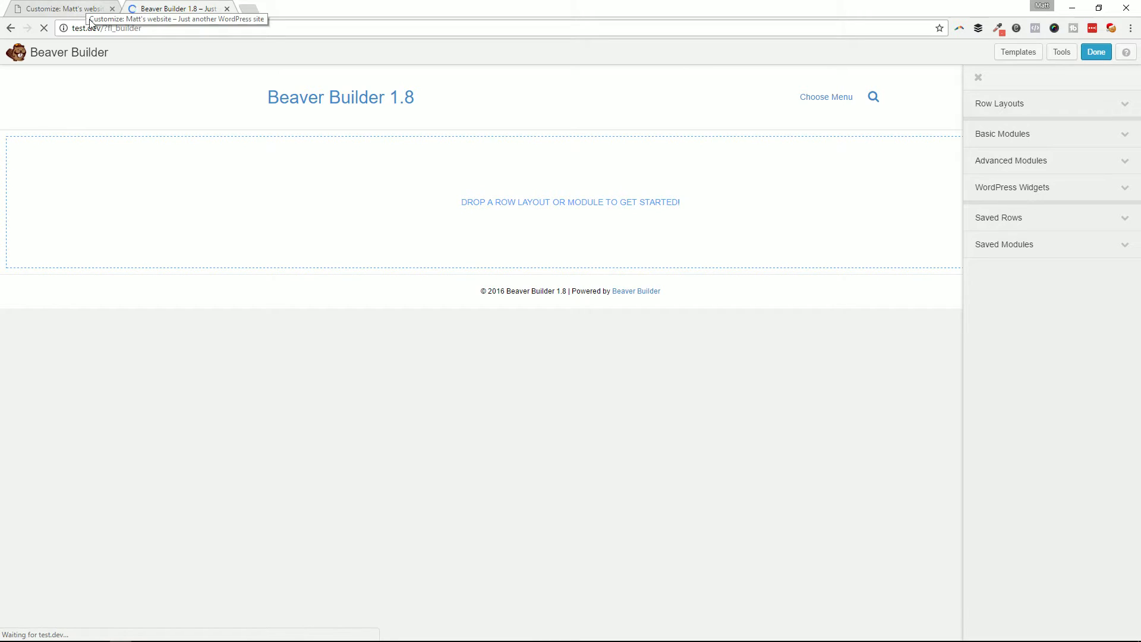
pyautogui.click(62, 8)
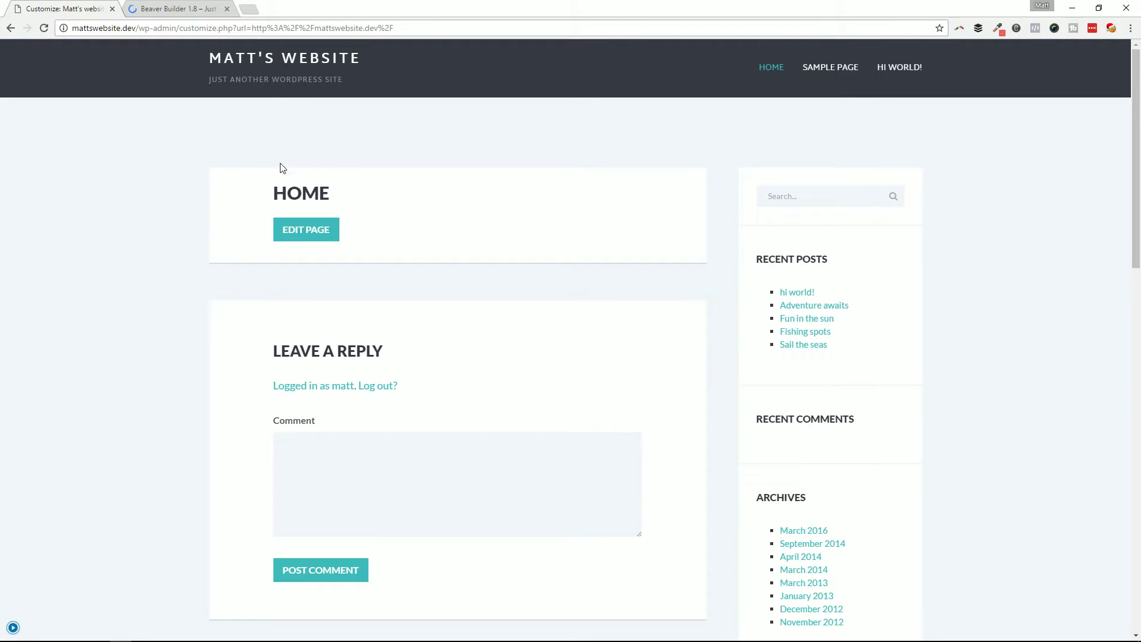
pyautogui.click(182, 17)
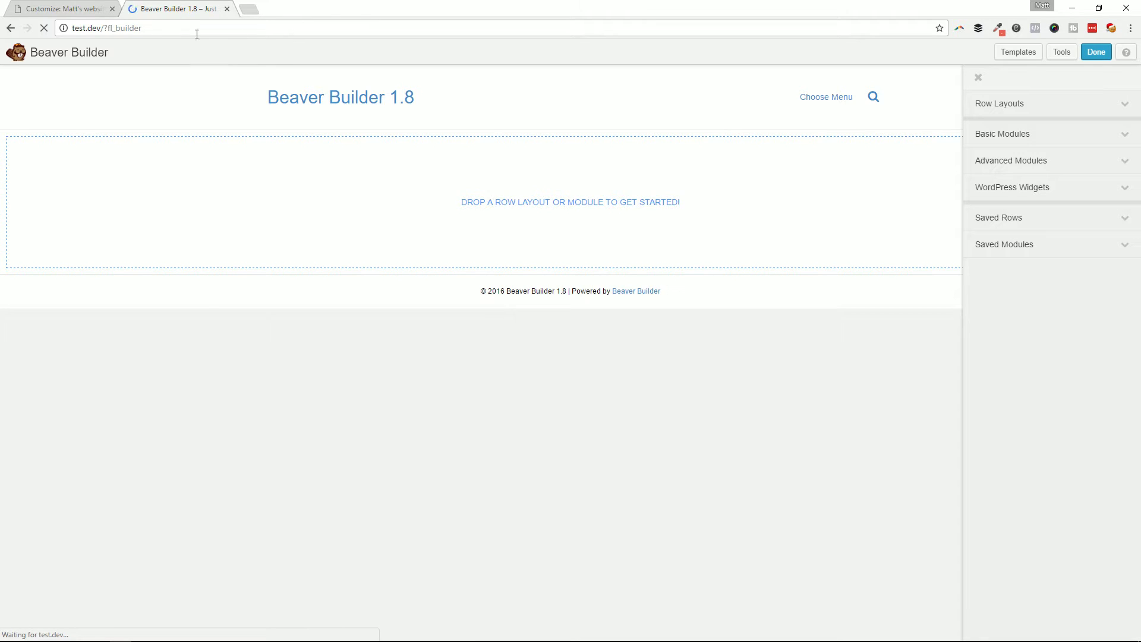
pyautogui.click(95, 8)
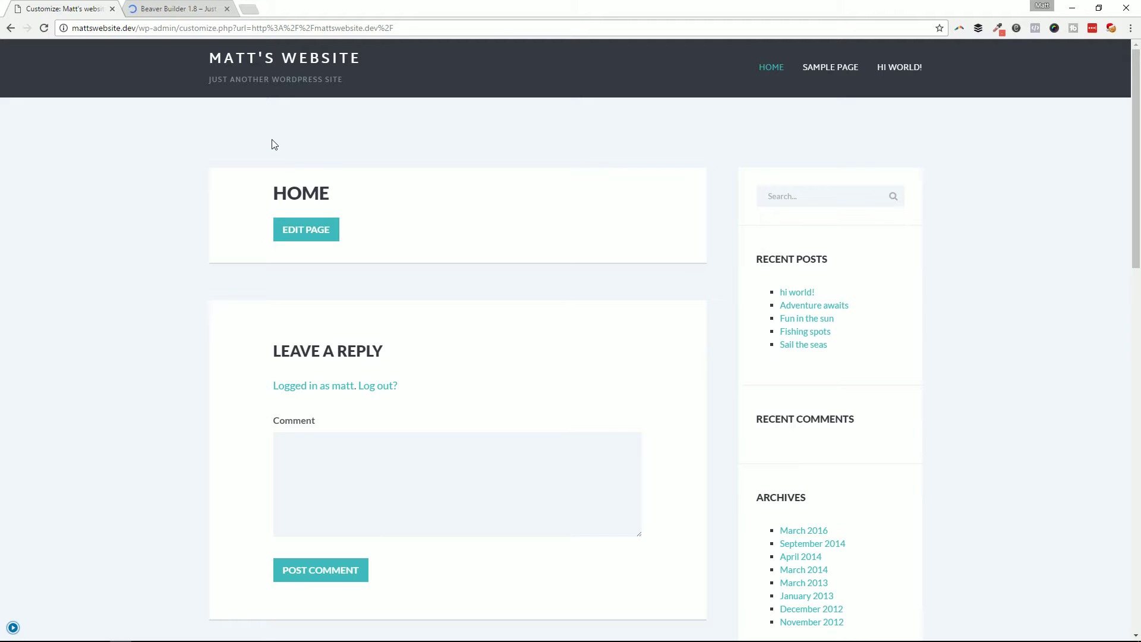
pyautogui.hotkey('ctrl', 'Tab')
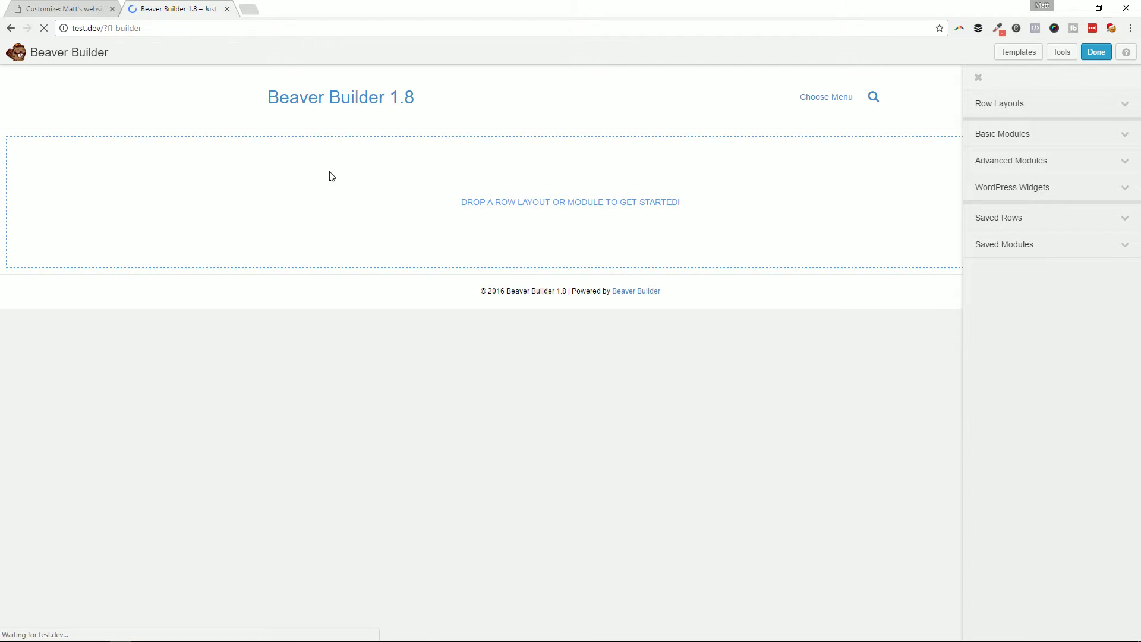
pyautogui.click(102, 7)
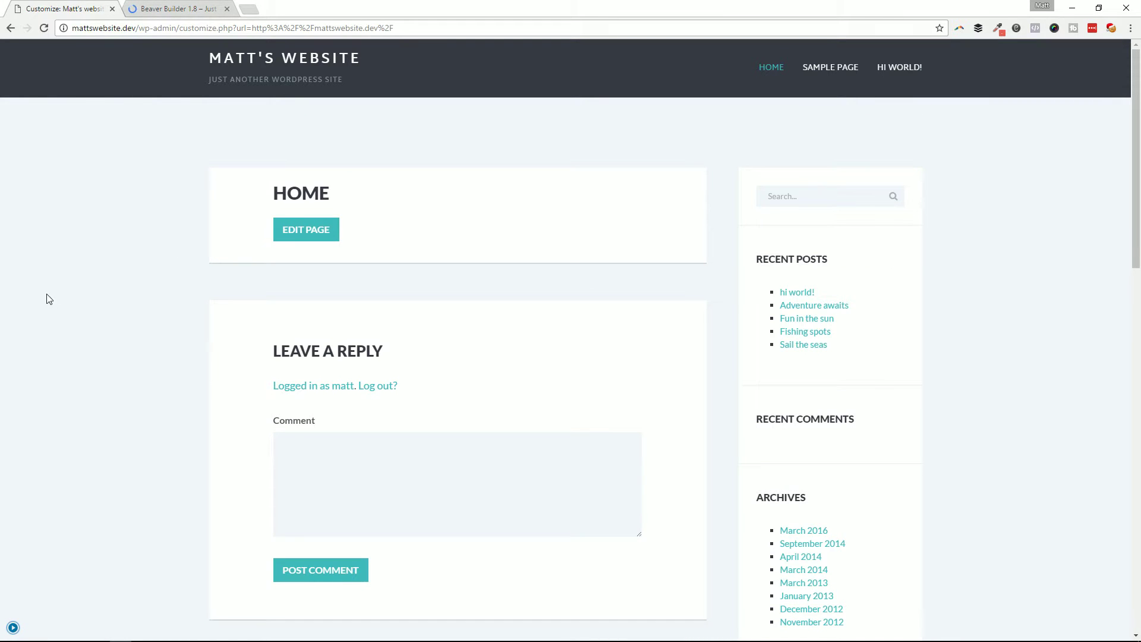
pyautogui.click(172, 9)
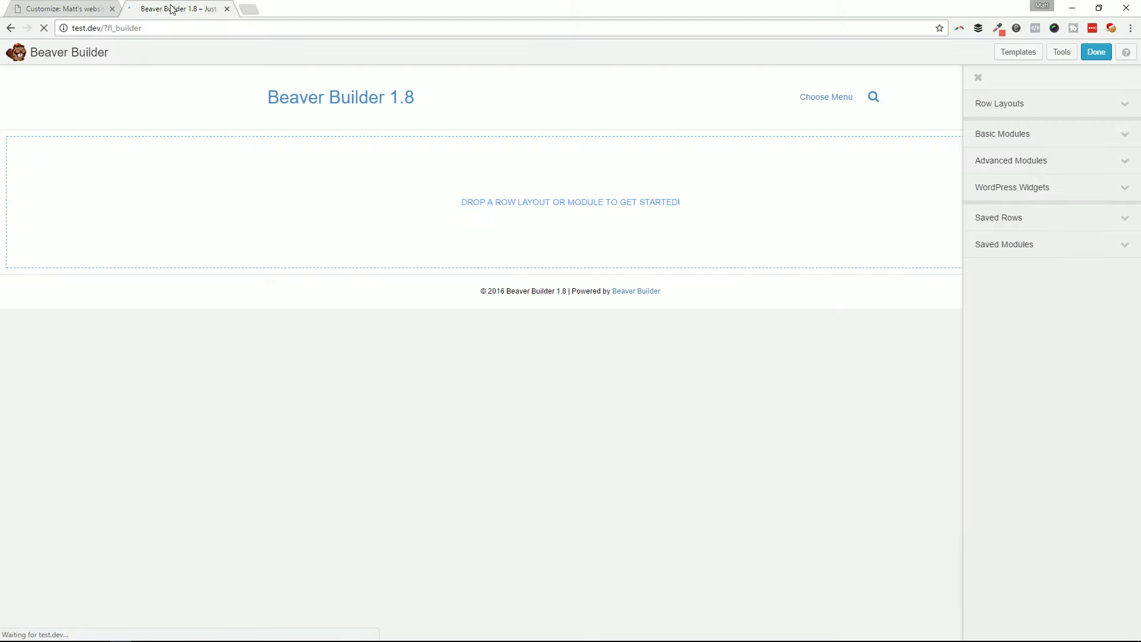
# - Publish the Beaver Builder page changes and view the published Beaver Builder 1.8 front page
pyautogui.click(1097, 52)
pyautogui.click(566, 322)
pyautogui.click(87, 8)
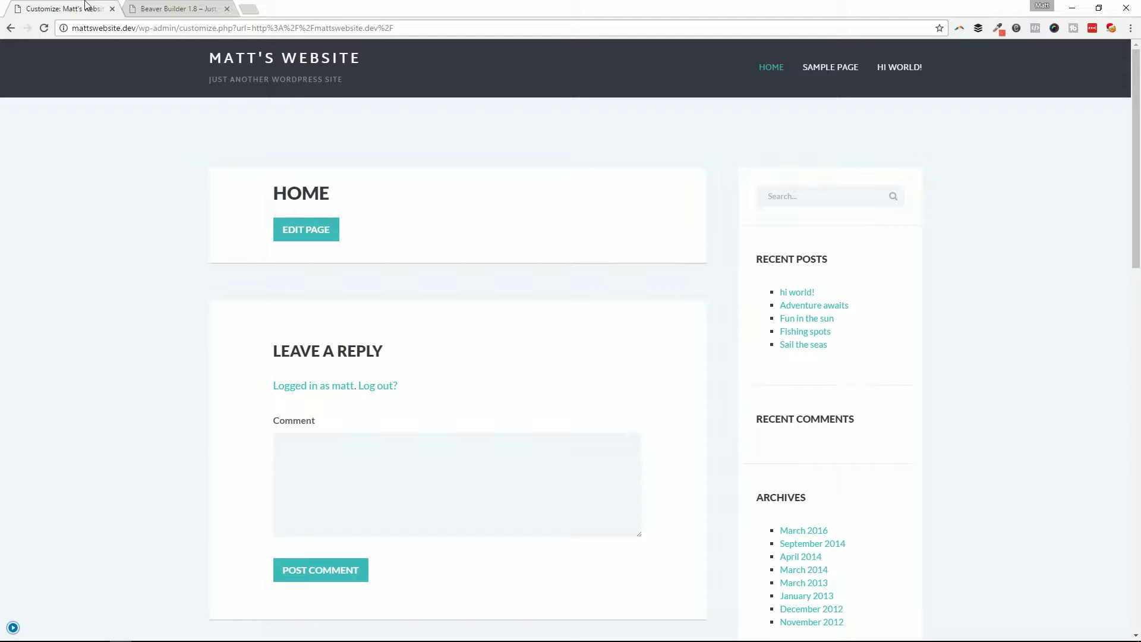
pyautogui.click(206, 7)
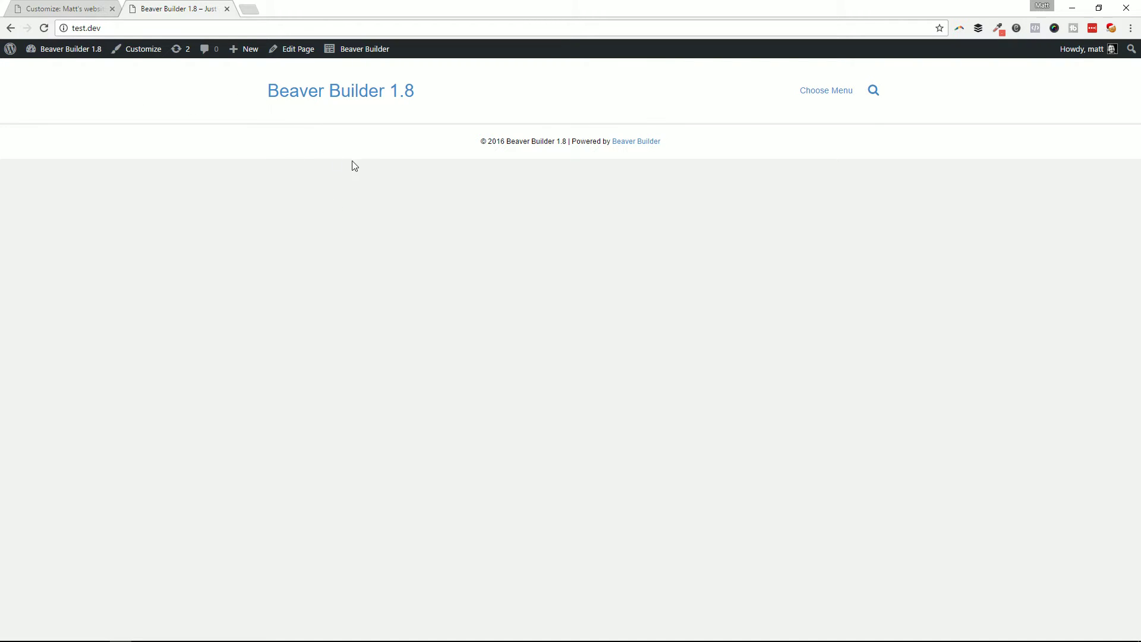
# - Scroll through the Baton Pro home page preview, including its sidebar widgets
pyautogui.click(87, 7)
pyautogui.scroll(-3, 630, 284)
pyautogui.scroll(3, 633, 268)
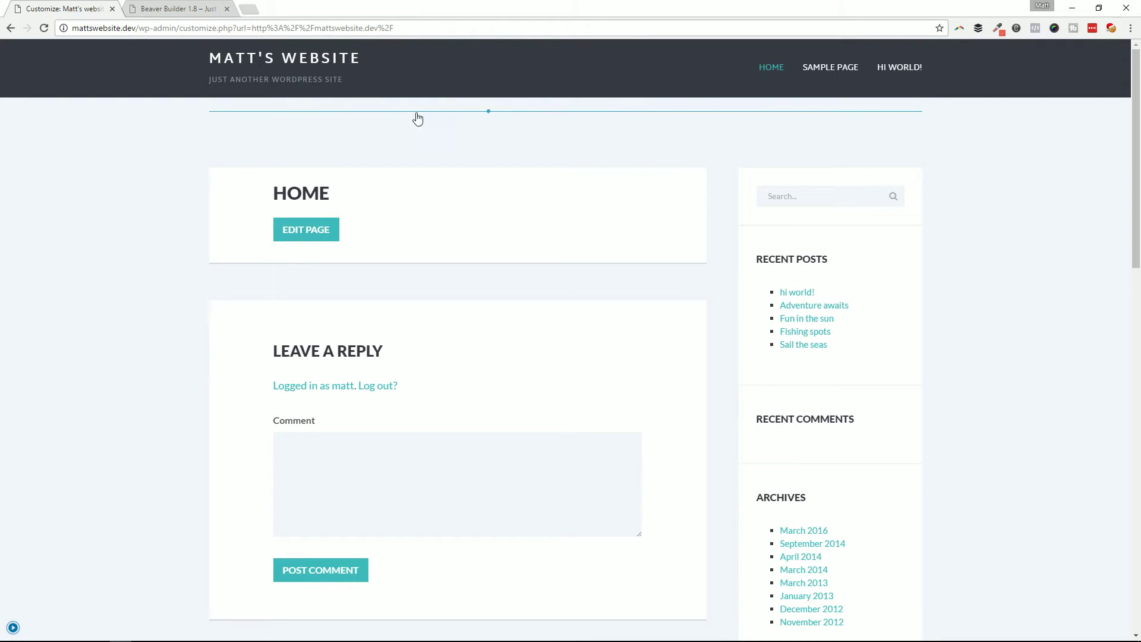
pyautogui.scroll(-2, 803, 261)
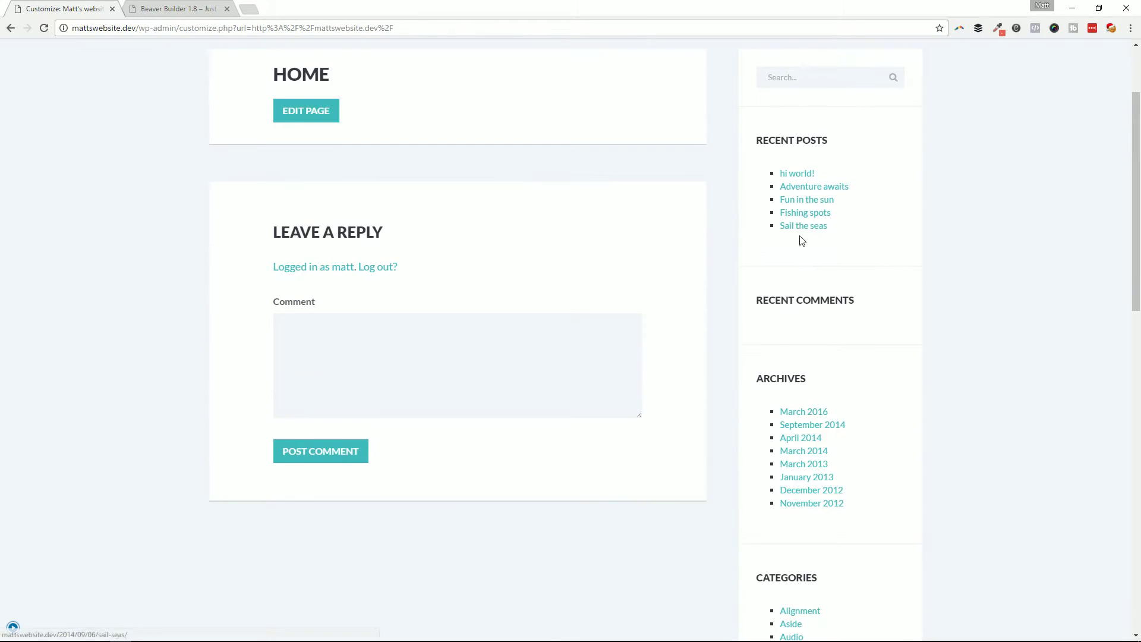
pyautogui.scroll(2, 804, 242)
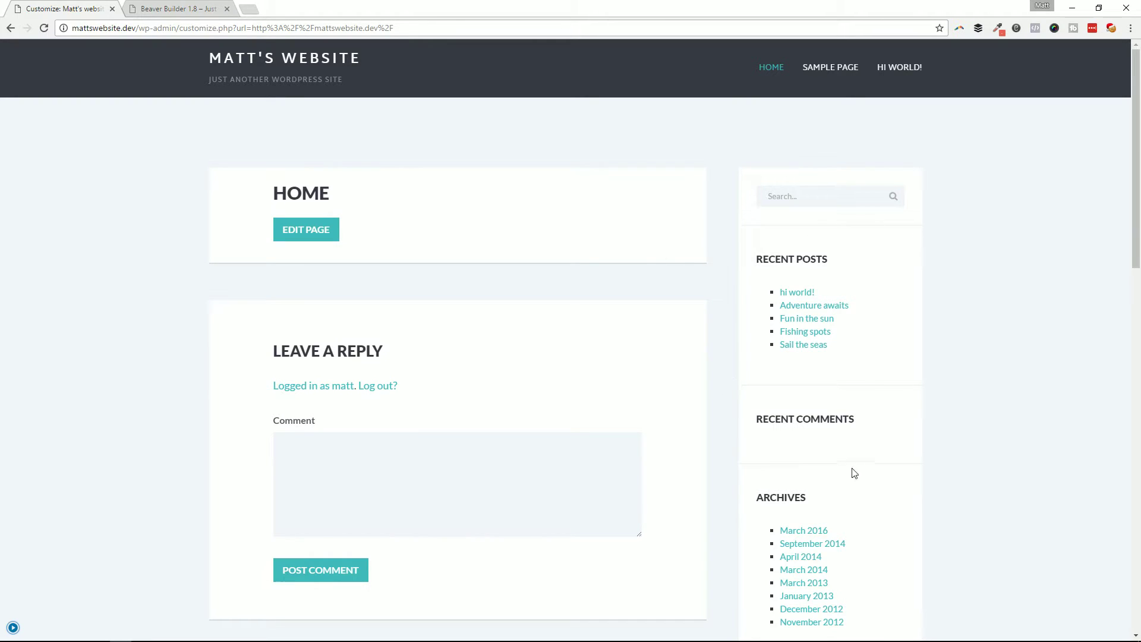
pyautogui.scroll(-6, 894, 471)
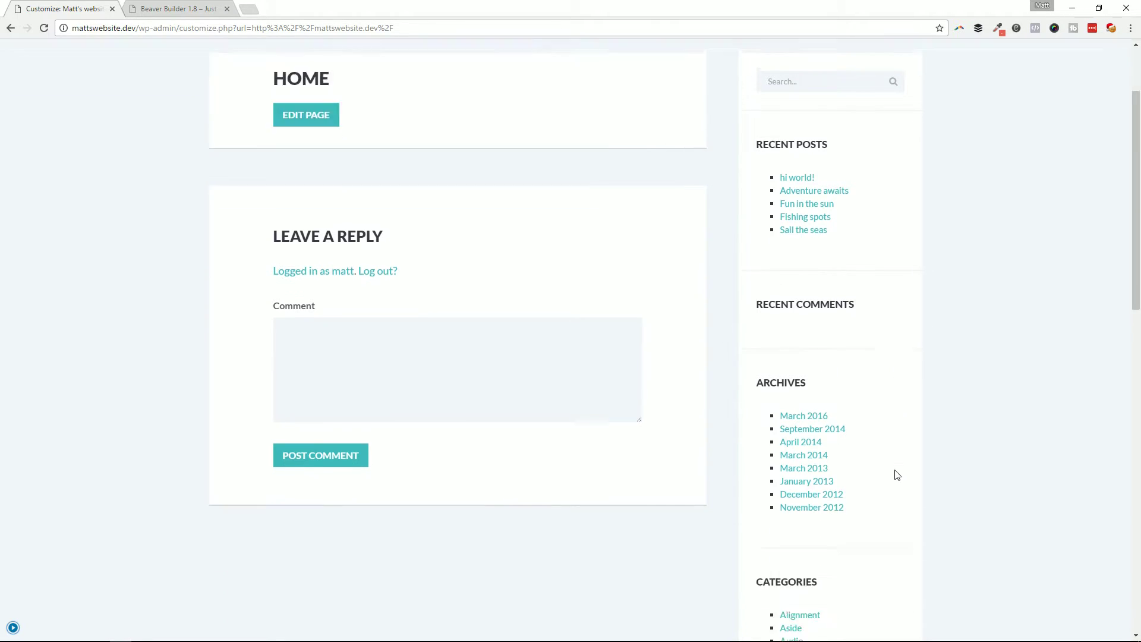
pyautogui.scroll(-4, 887, 339)
pyautogui.scroll(10, 879, 349)
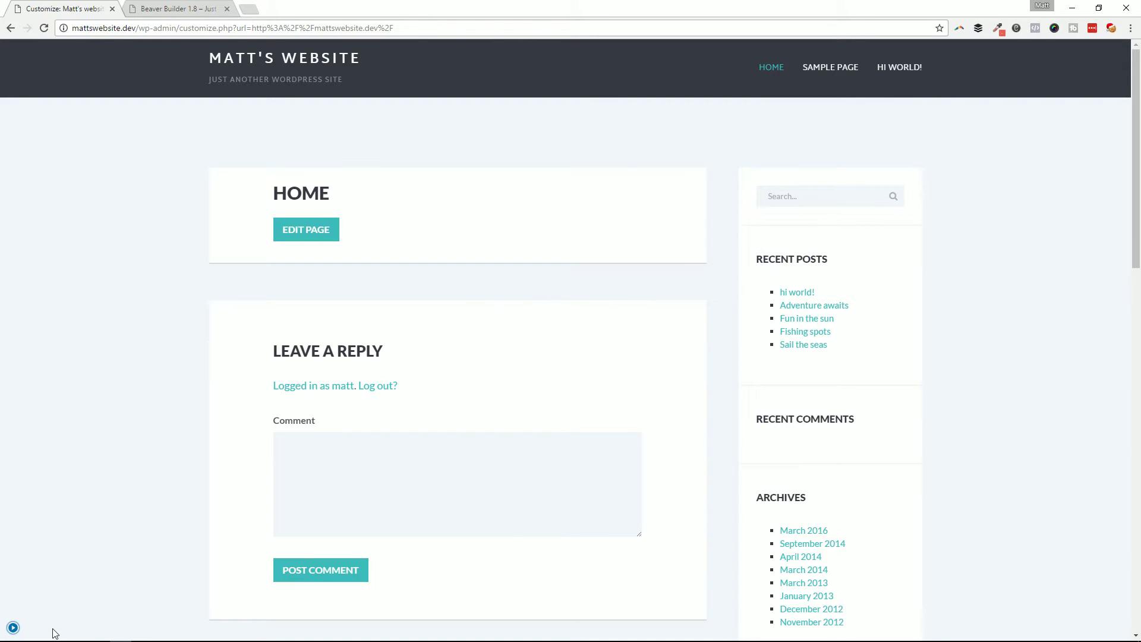
# - Toggle the Customizer sidebar and end on the Beaver Builder 1.8 front page
pyautogui.click(13, 627)
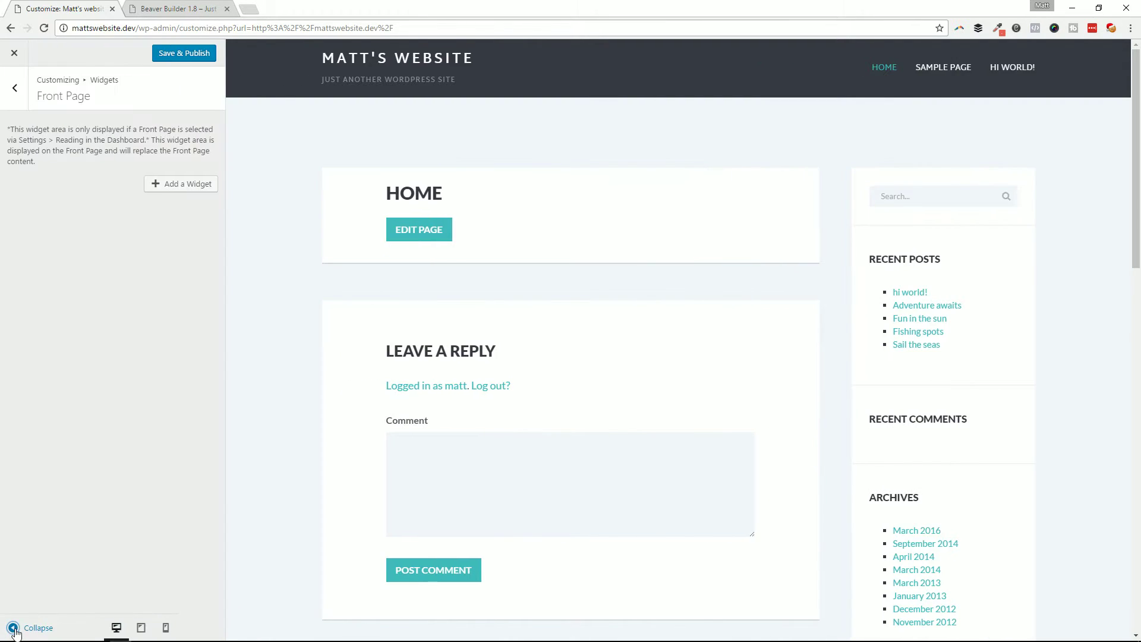
pyautogui.click(13, 628)
pyautogui.click(165, 5)
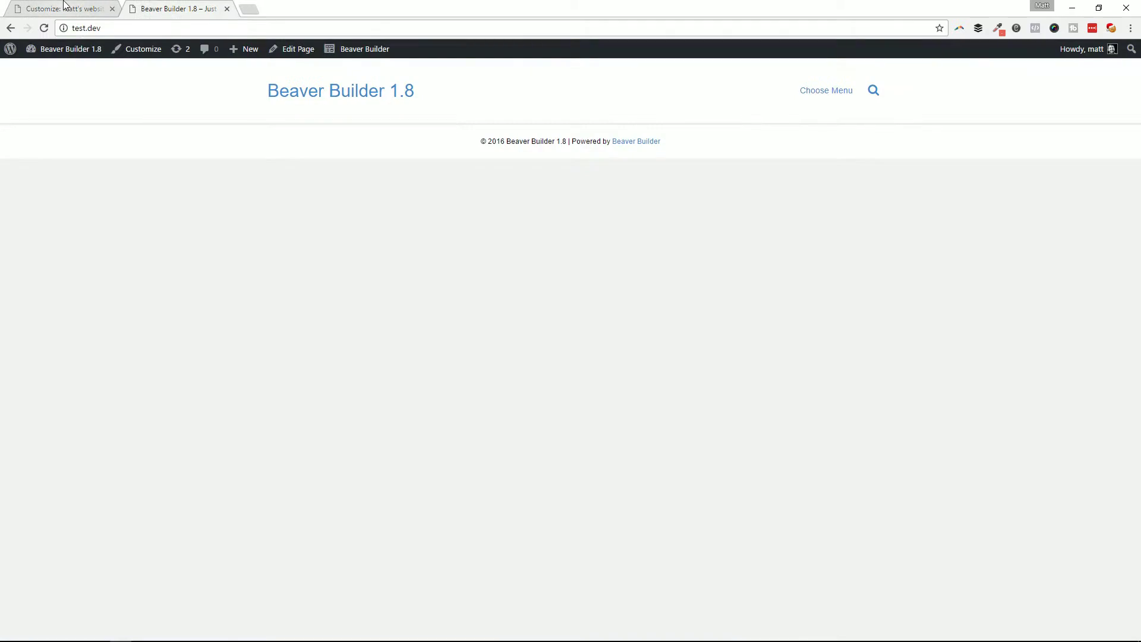
pyautogui.click(54, 4)
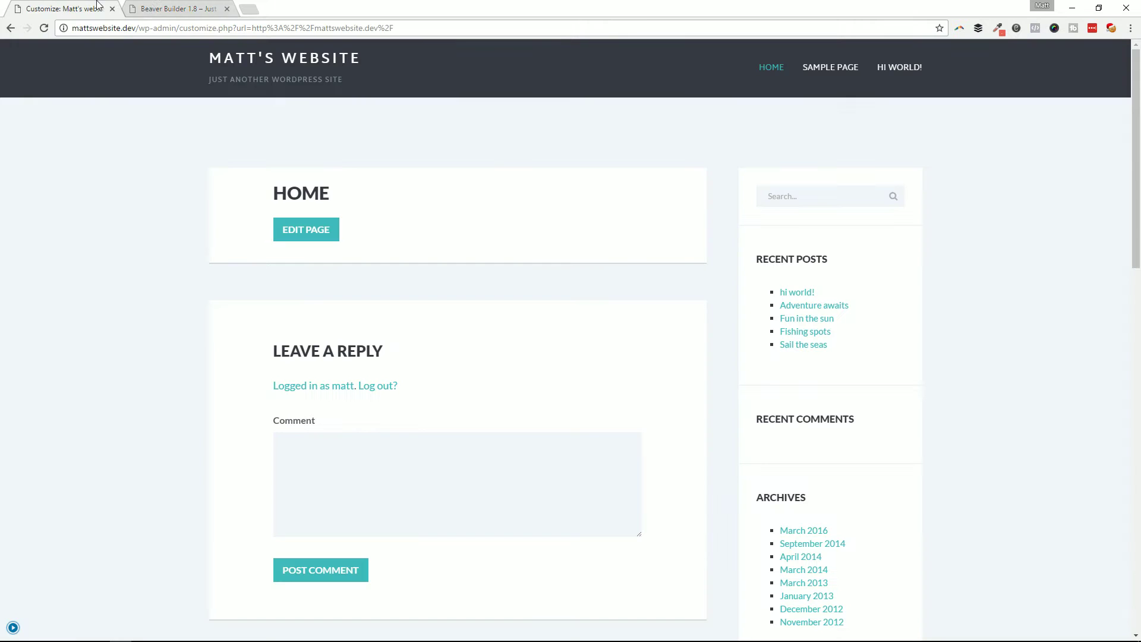
pyautogui.click(165, 7)
pyautogui.click(78, 9)
pyautogui.click(180, 8)
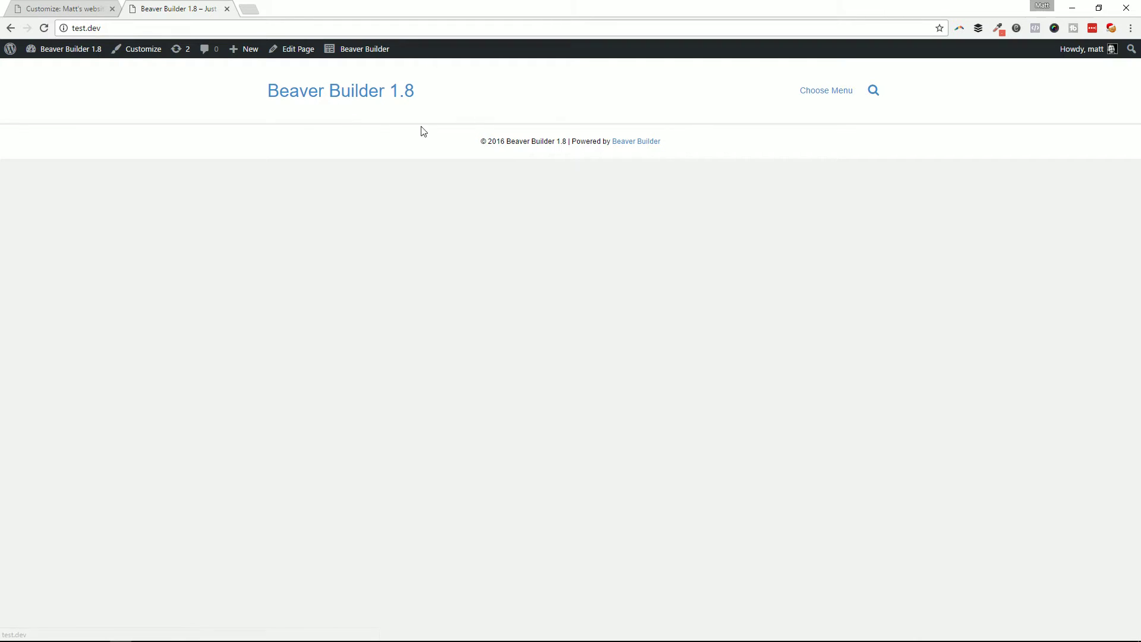
# - Open the Customizer for the Beaver Builder 1.8 site and peek at its Header and Content sections
pyautogui.click(134, 49)
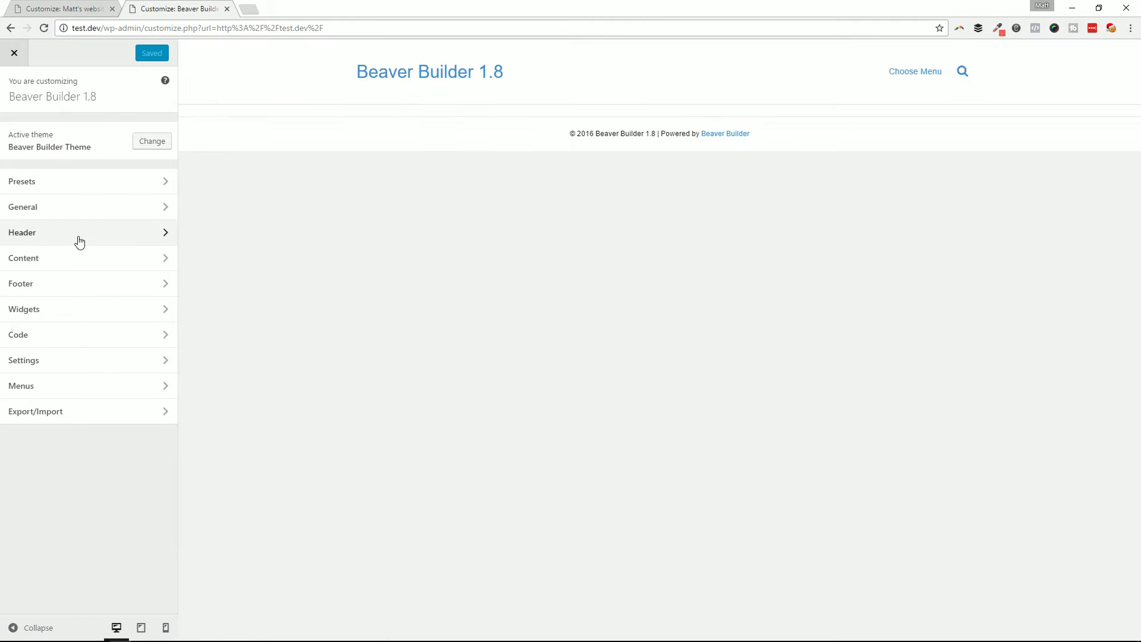
pyautogui.click(78, 238)
pyautogui.click(18, 84)
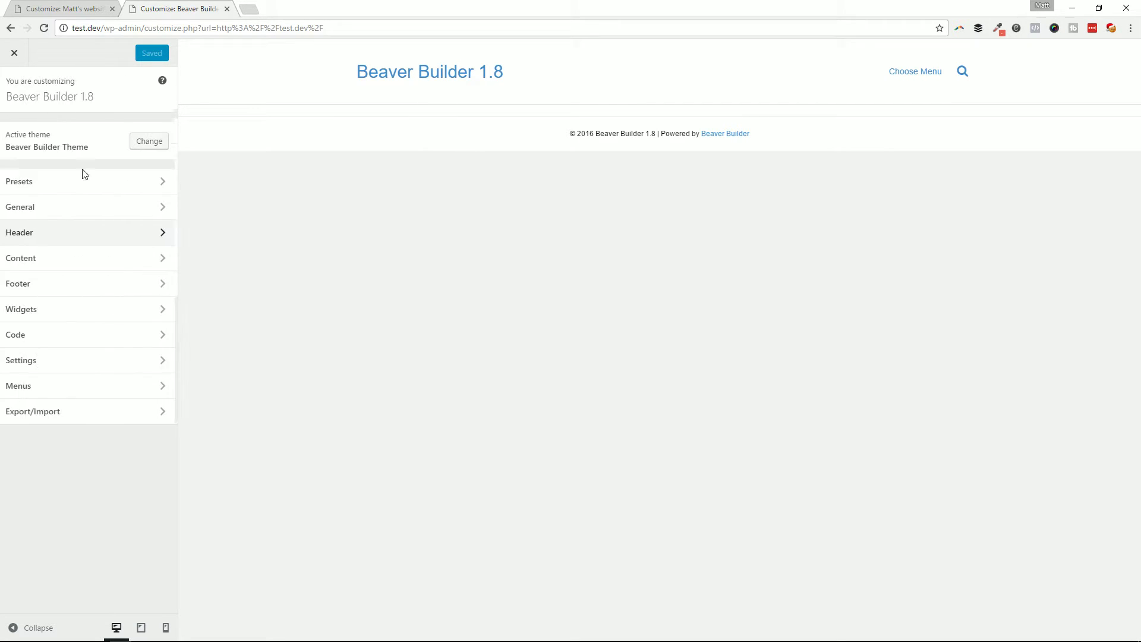
pyautogui.click(98, 262)
pyautogui.click(14, 86)
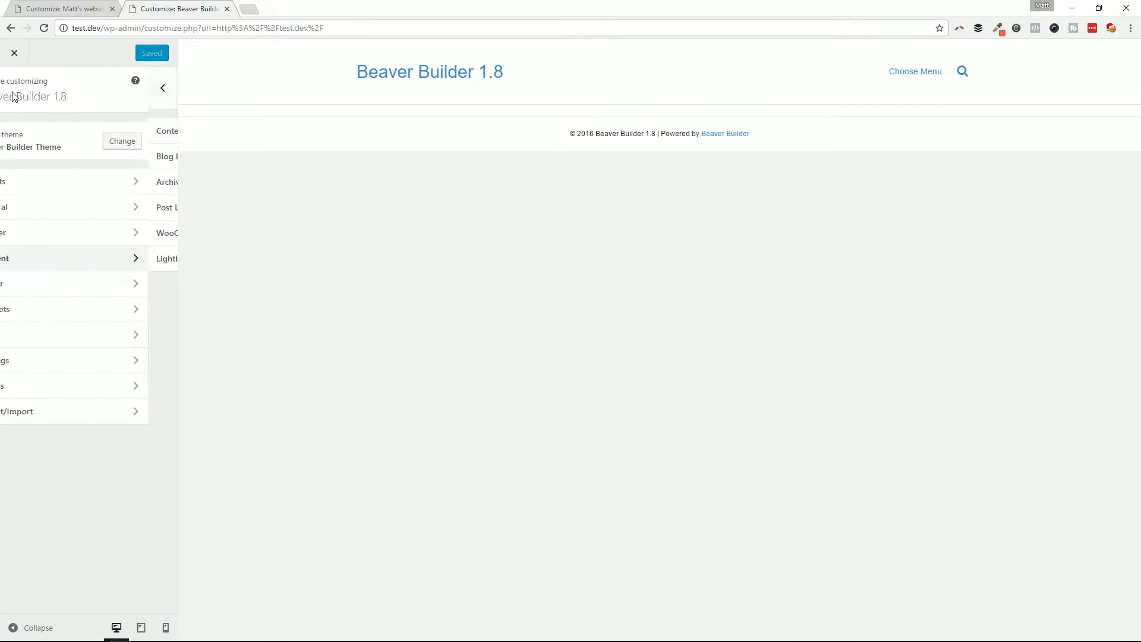
# - Open General › Headings and scroll to see the Helvetica font and H1–H3 sizes
pyautogui.click(81, 206)
pyautogui.click(84, 214)
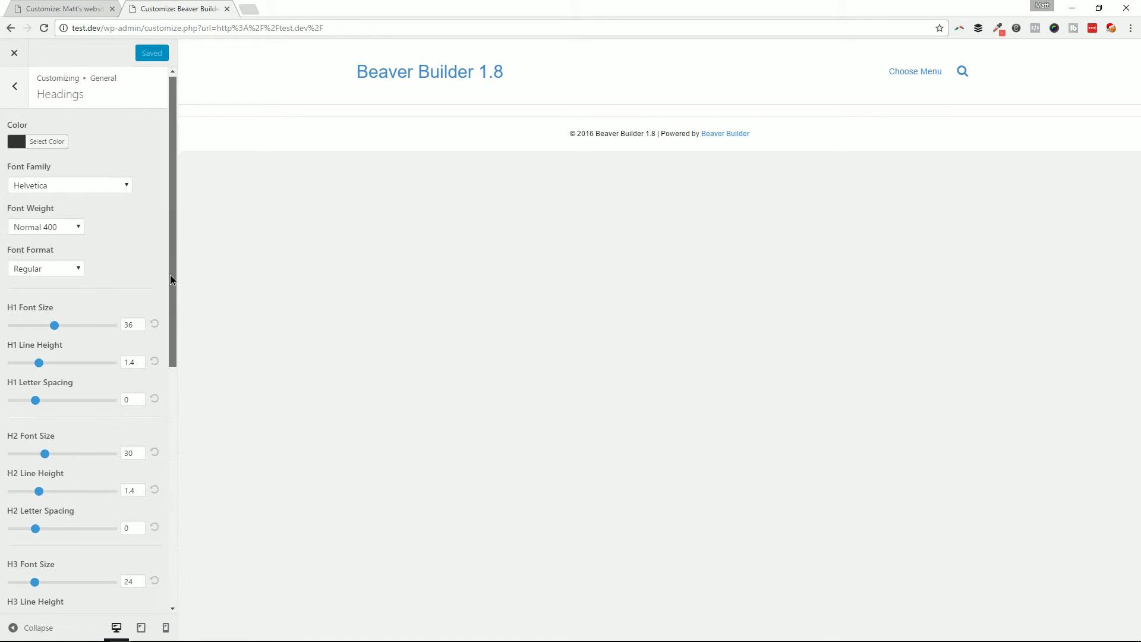
pyautogui.scroll(-2, 169, 281)
pyautogui.scroll(2, 160, 268)
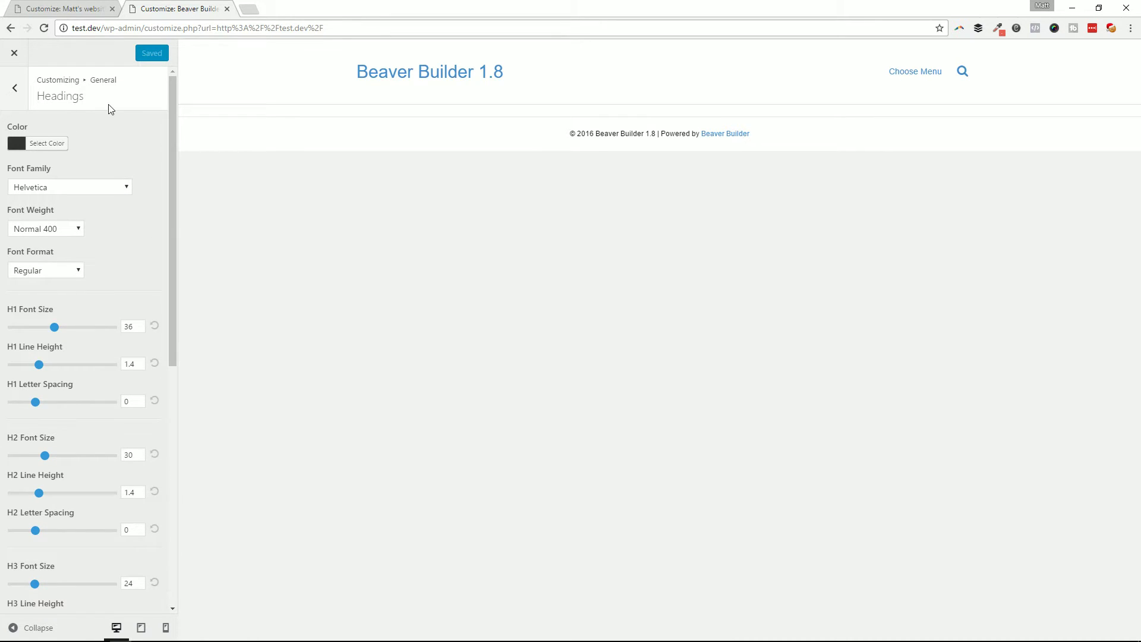
pyautogui.moveTo(175, 173); pyautogui.dragTo(160, 220)
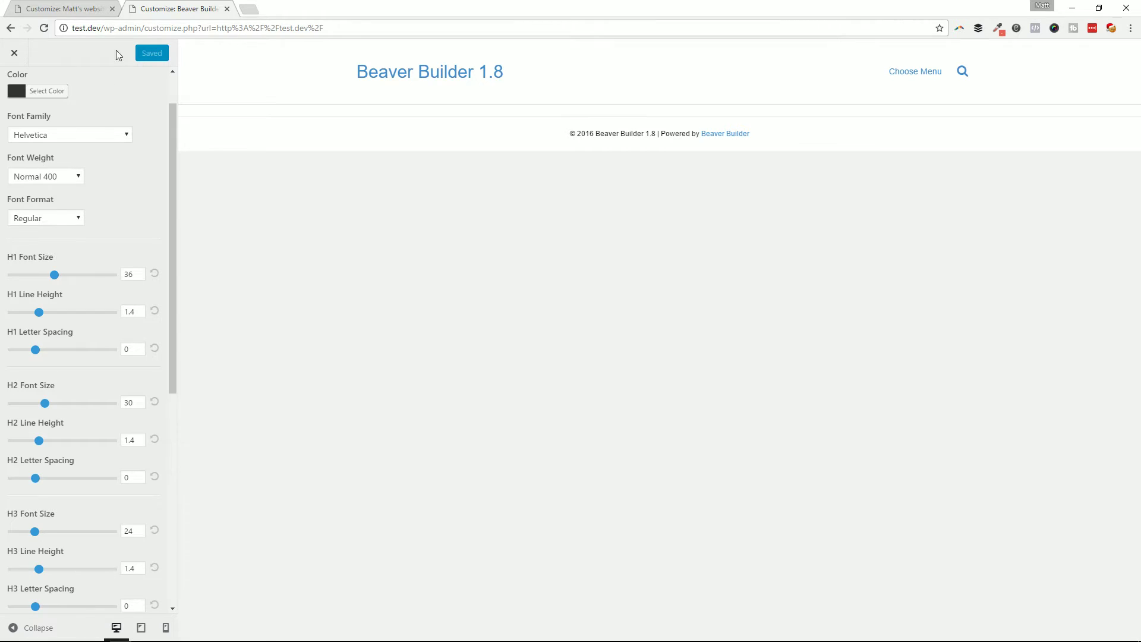
# - In the Baton Pro Customizer, open Content › Headings typography settings
pyautogui.click(46, 7)
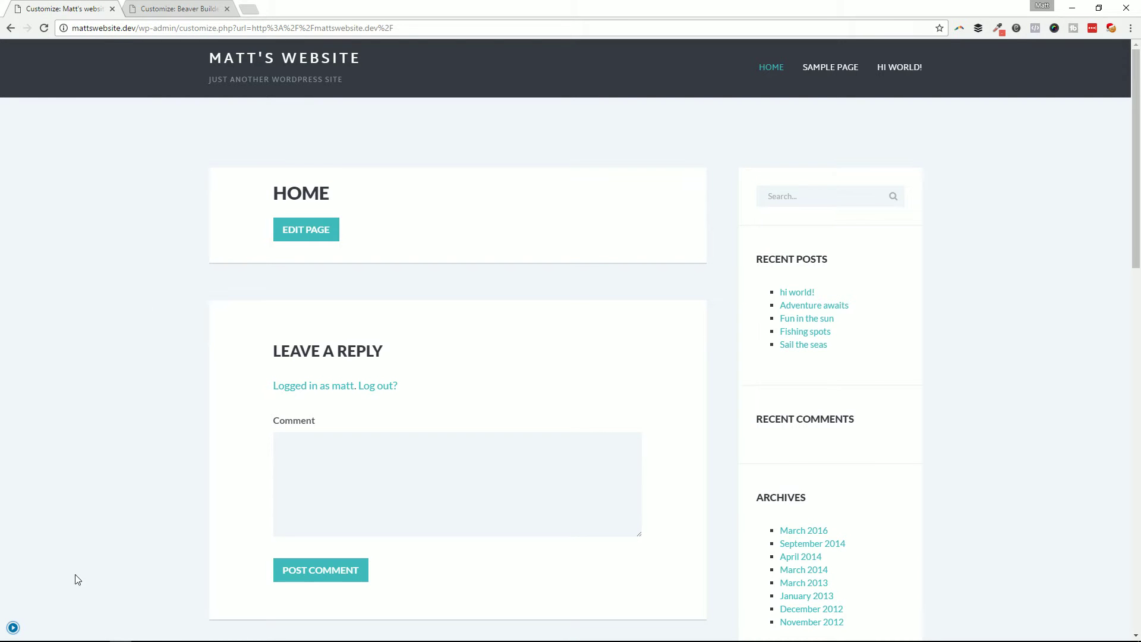
pyautogui.click(13, 627)
pyautogui.click(14, 87)
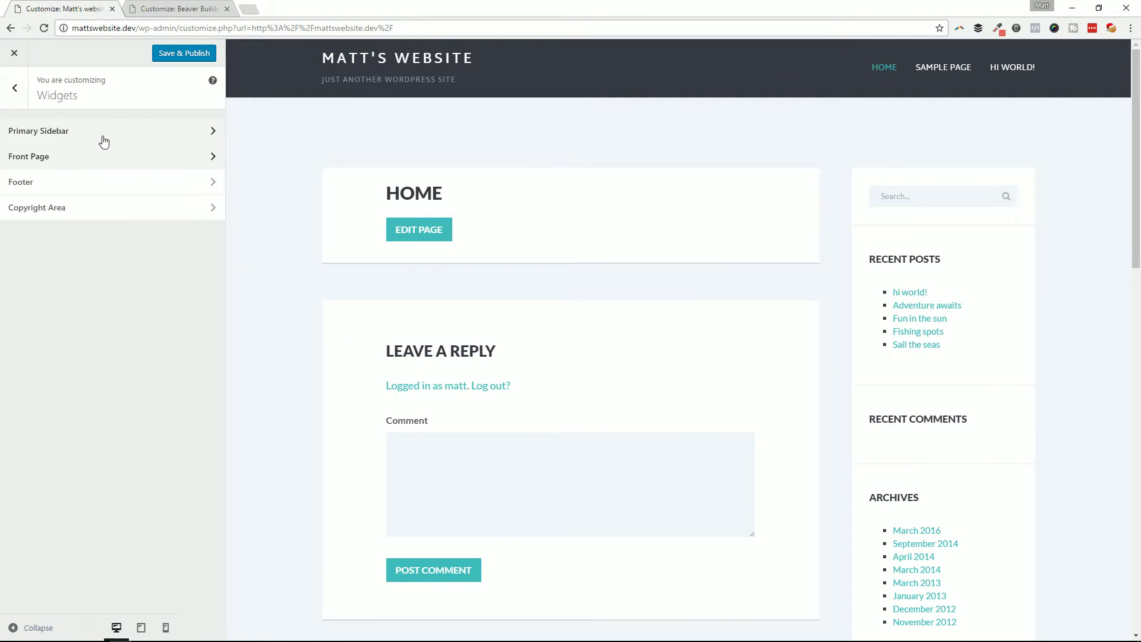
pyautogui.click(15, 88)
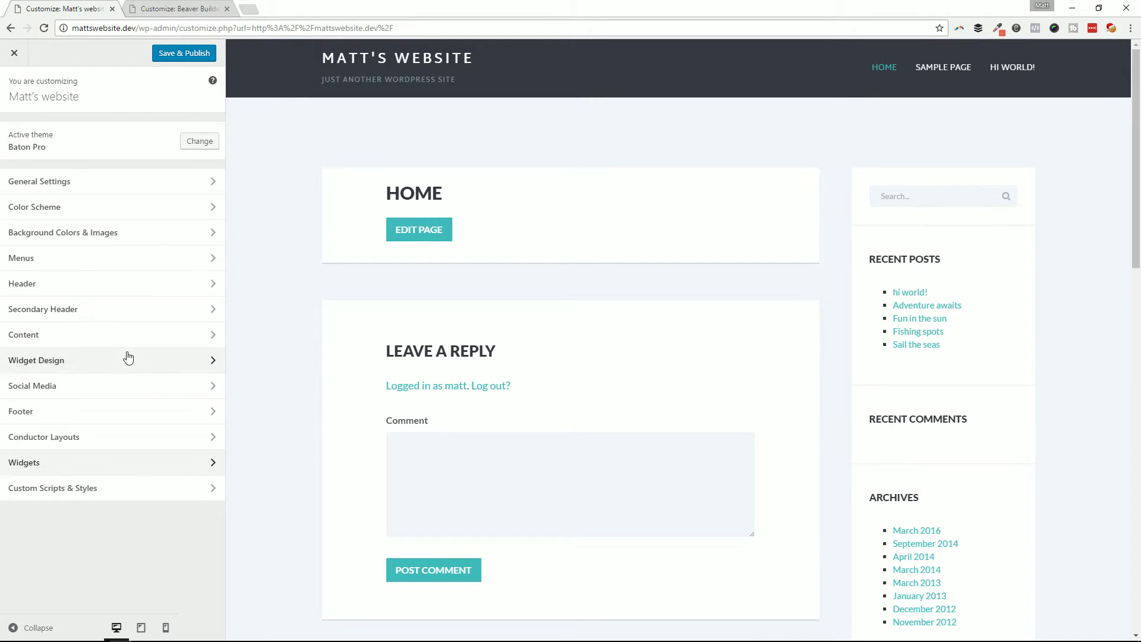
pyautogui.click(119, 334)
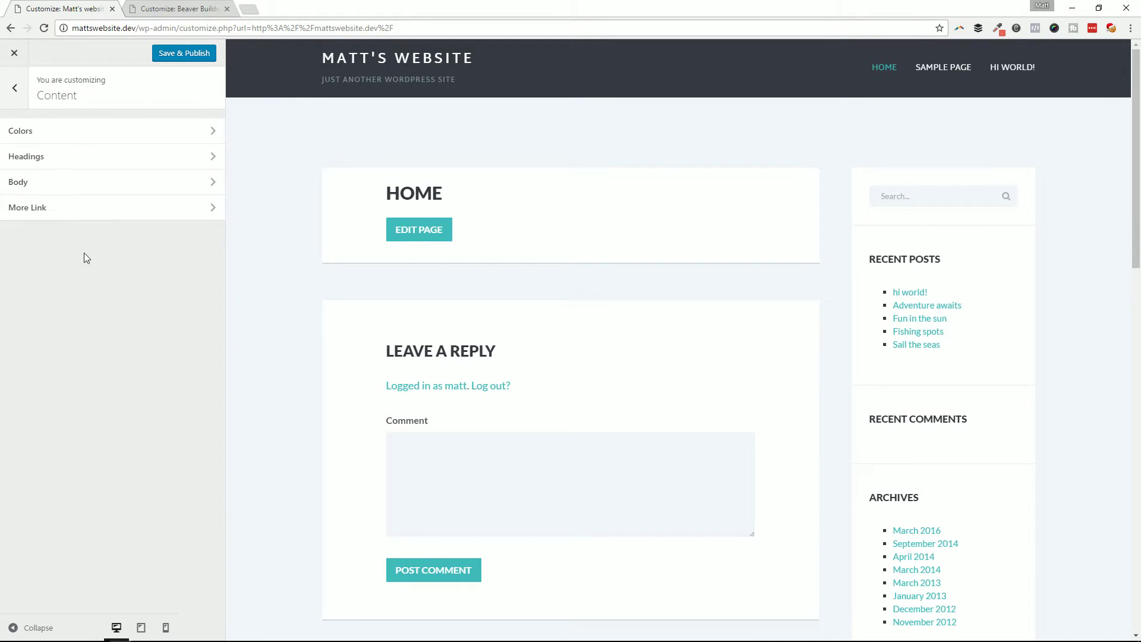
pyautogui.click(75, 158)
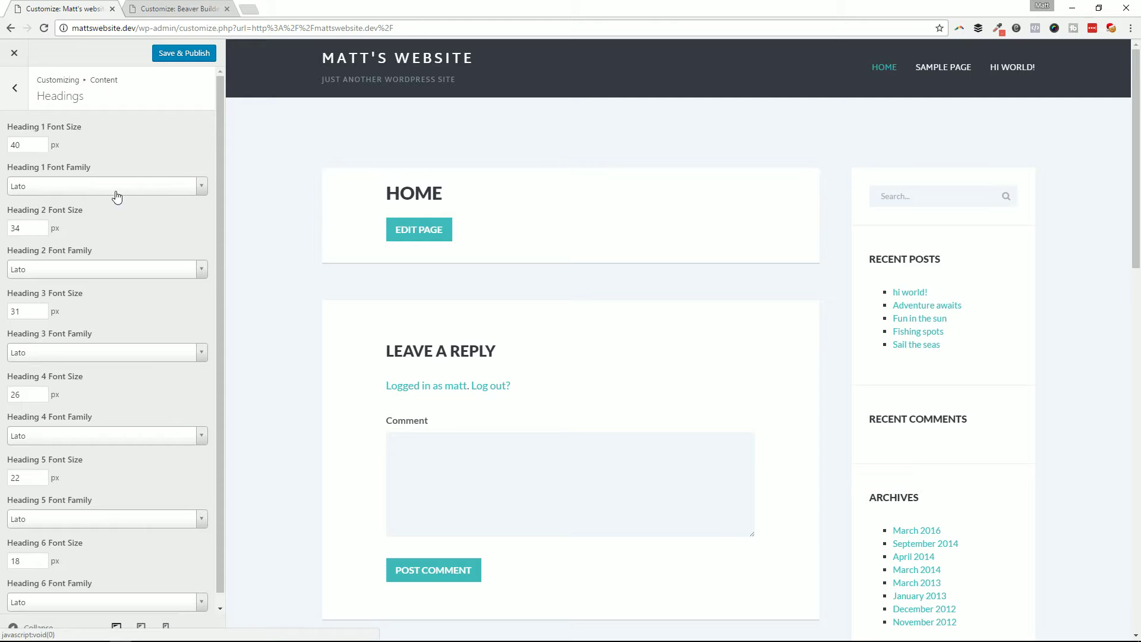
# - Compare the Baton Pro and Beaver Builder heading font sizes side by side
pyautogui.click(173, 9)
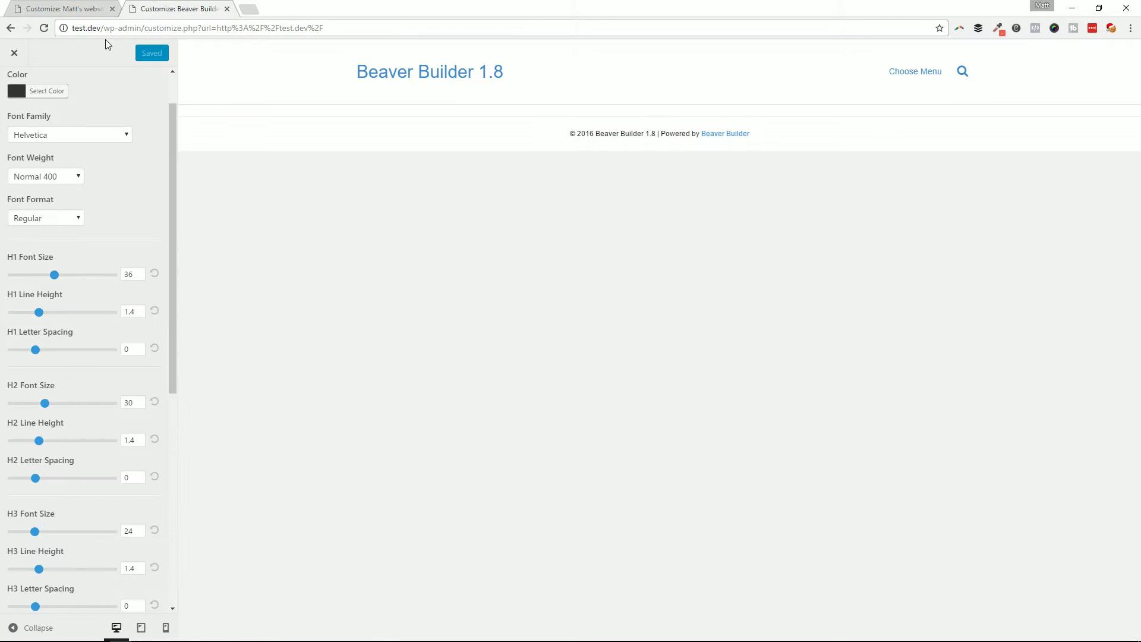
pyautogui.click(67, 11)
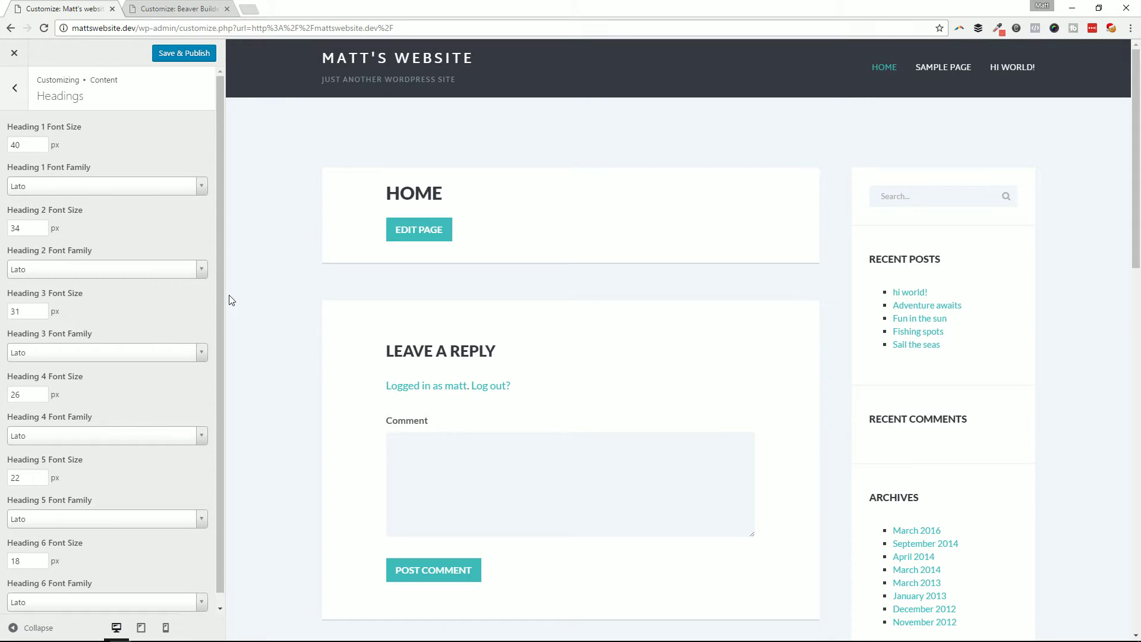
pyautogui.click(176, 7)
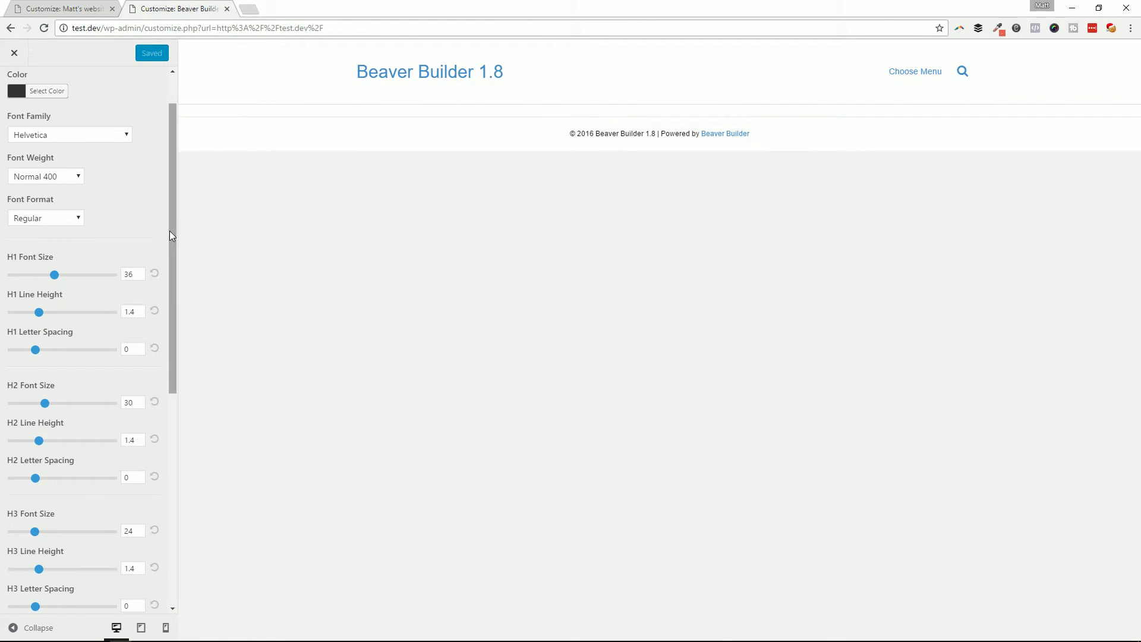
pyautogui.moveTo(170, 240); pyautogui.dragTo(190, 257)
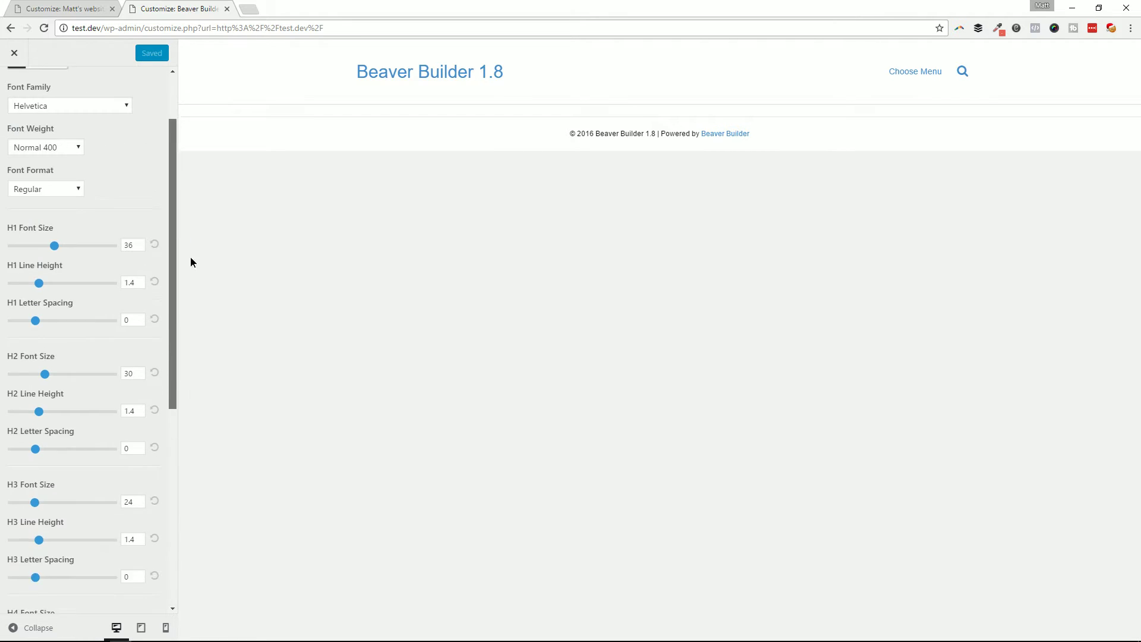
pyautogui.click(76, 8)
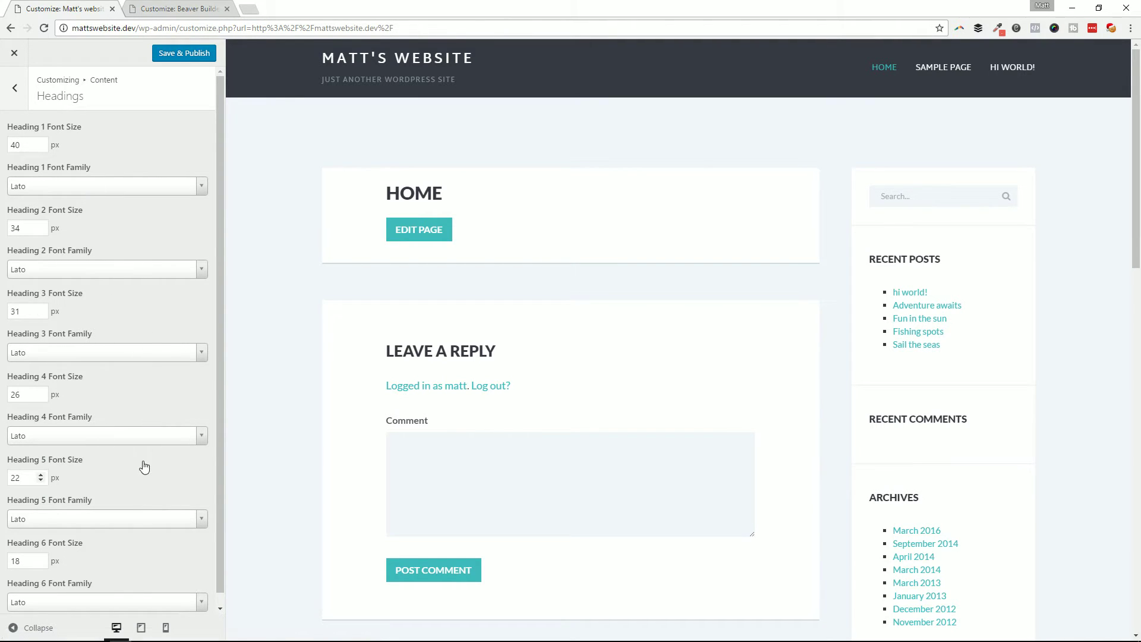
pyautogui.hotkey('ctrl', 'Tab')
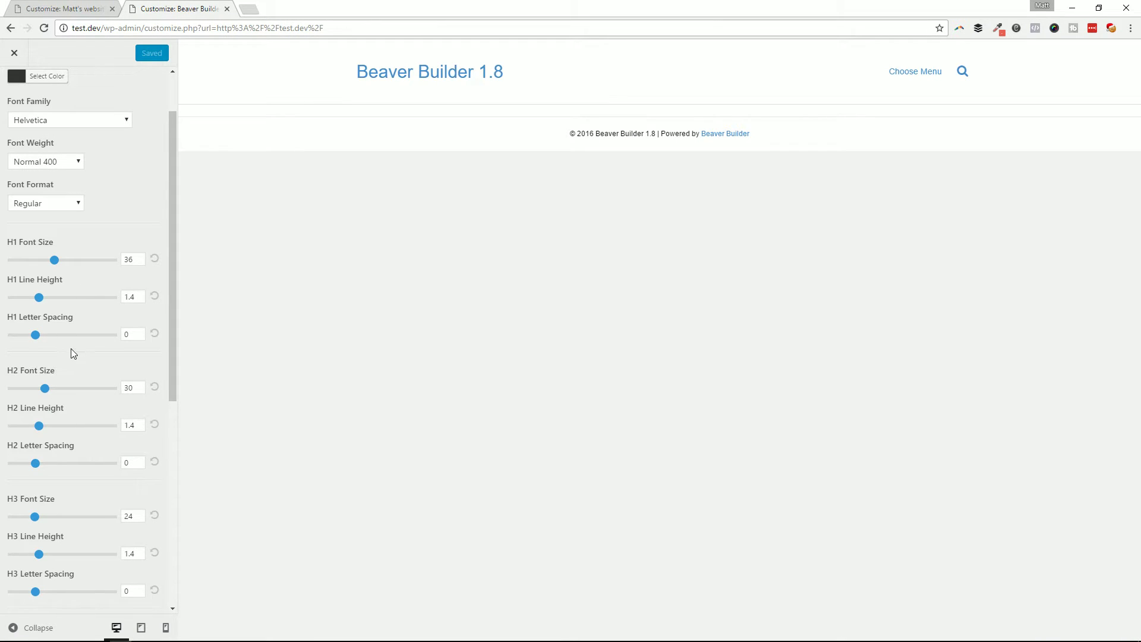
pyautogui.click(51, 8)
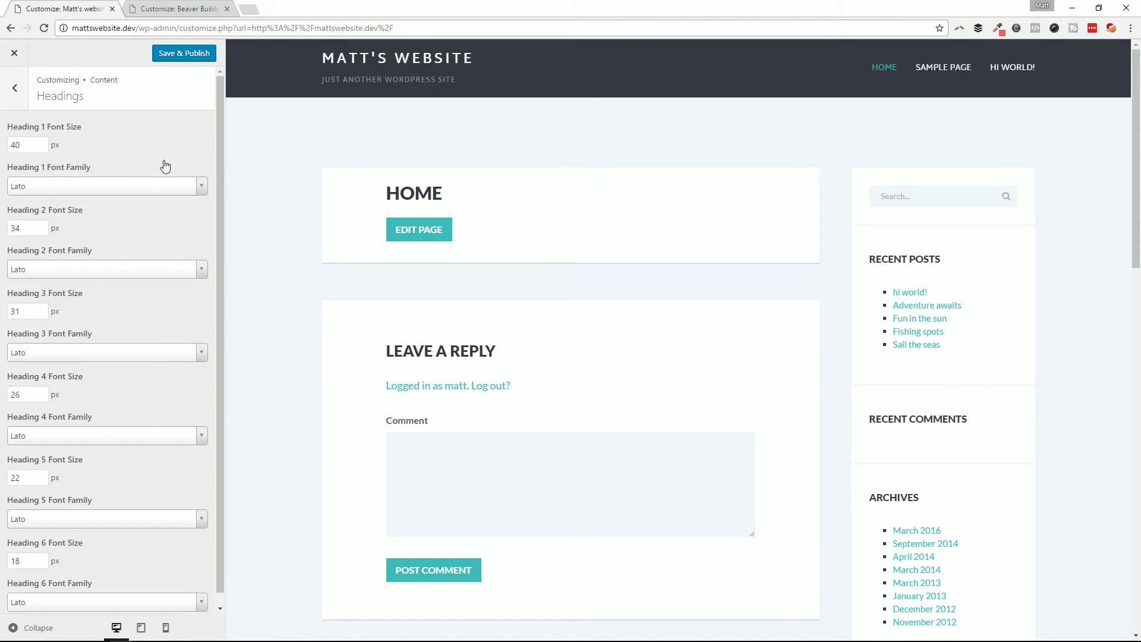
# - Return Baton Pro to the root sections list and close the Beaver Builder Customizer
pyautogui.click(25, 100)
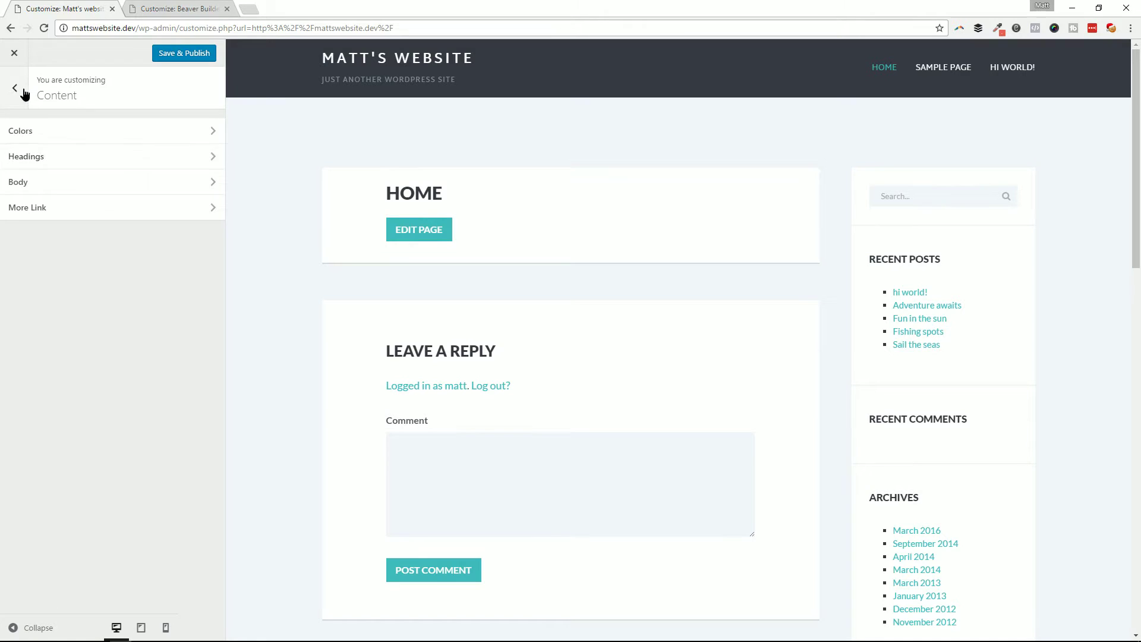
pyautogui.click(24, 93)
pyautogui.click(145, 8)
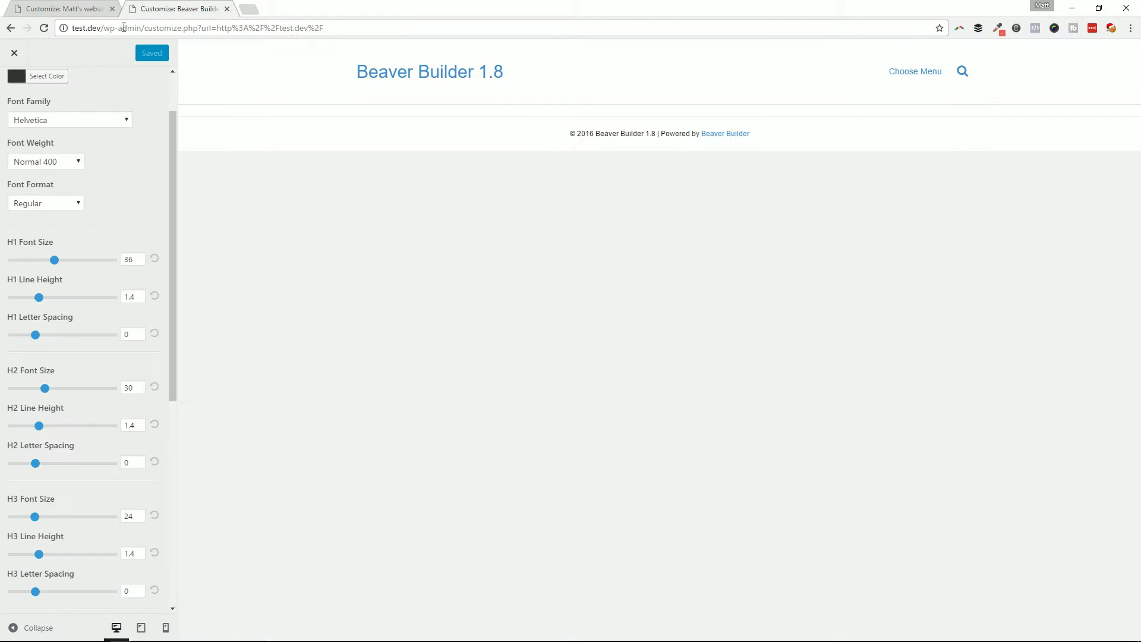
pyautogui.click(16, 54)
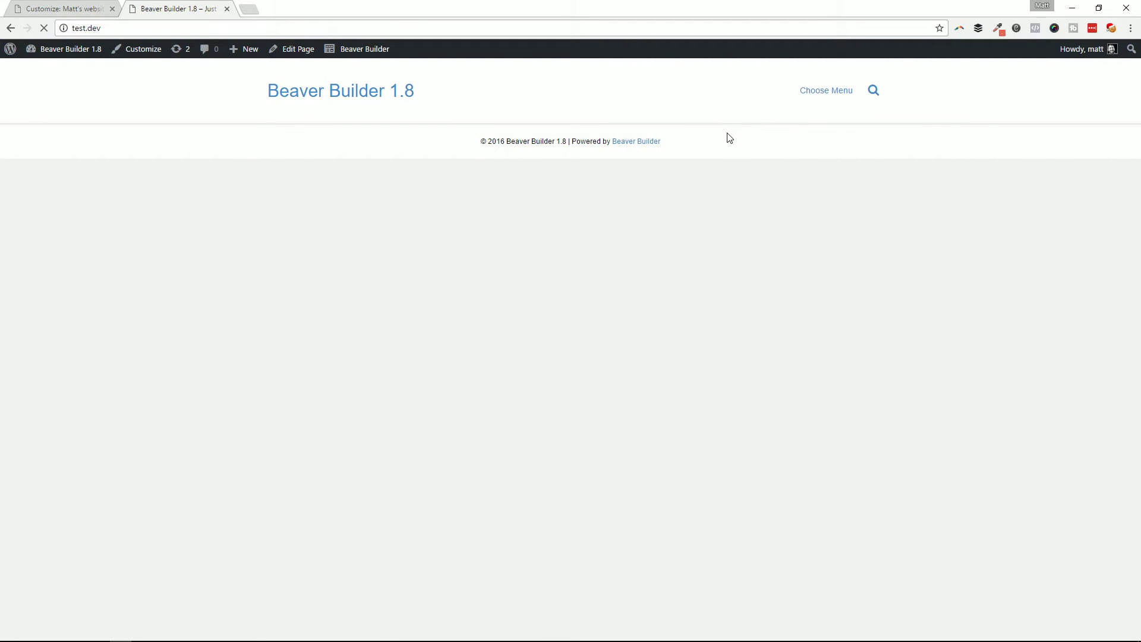
# - Launch Beaver Builder on the test.dev page, cancel the Layout Templates, and return to Baton Pro
pyautogui.click(362, 53)
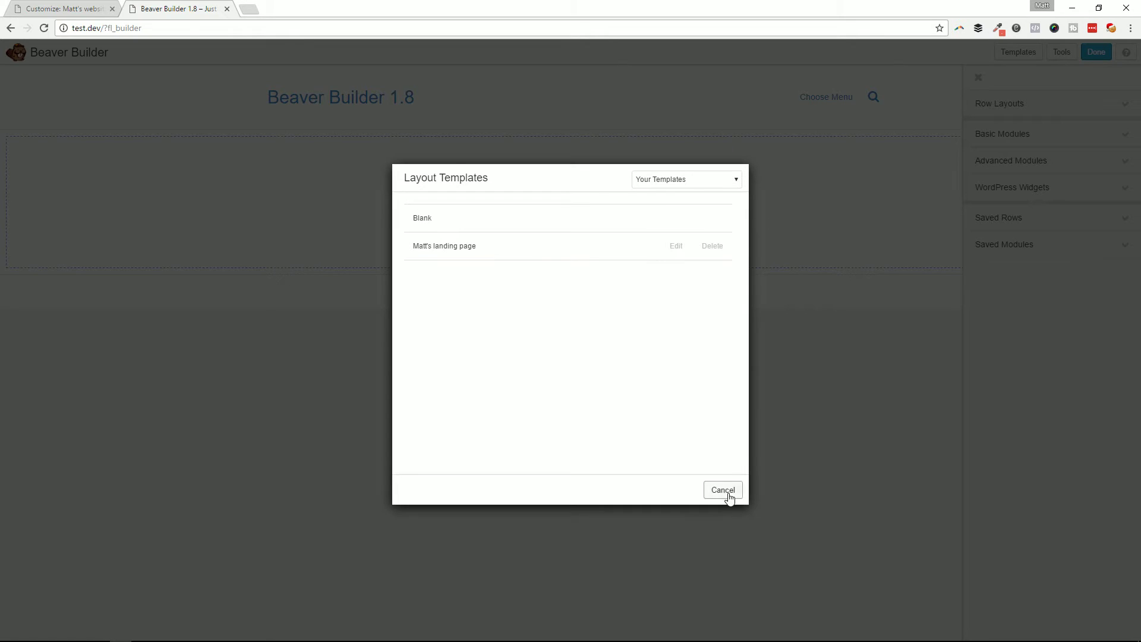
pyautogui.click(725, 491)
pyautogui.click(78, 7)
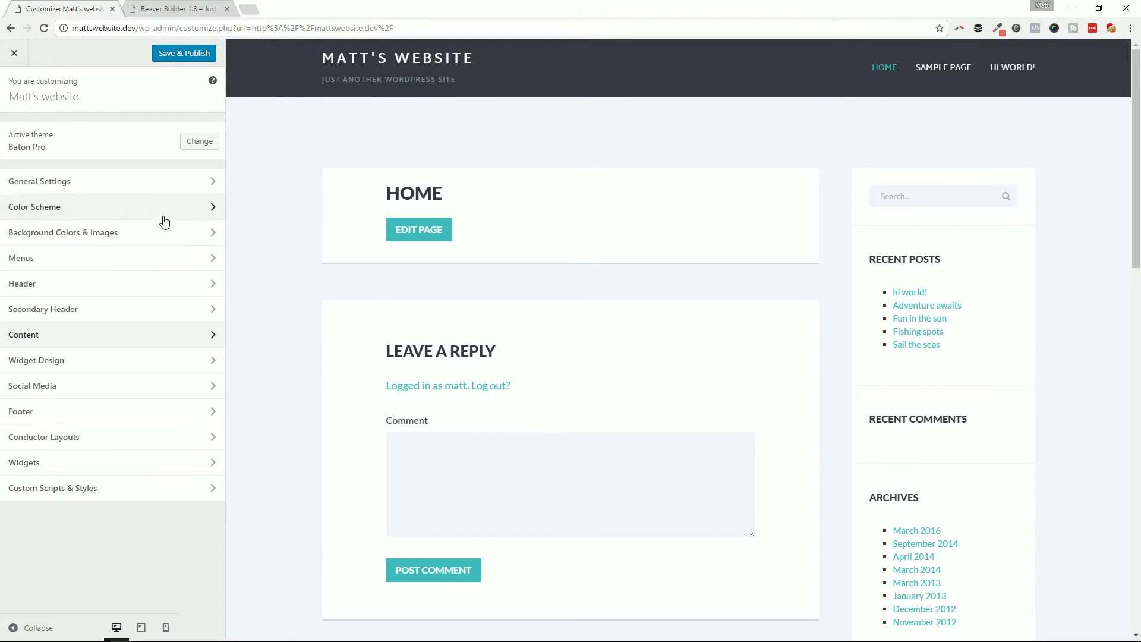
# - Add a Note Widget to the Front Page widget area and open its Display Layout list
pyautogui.click(117, 467)
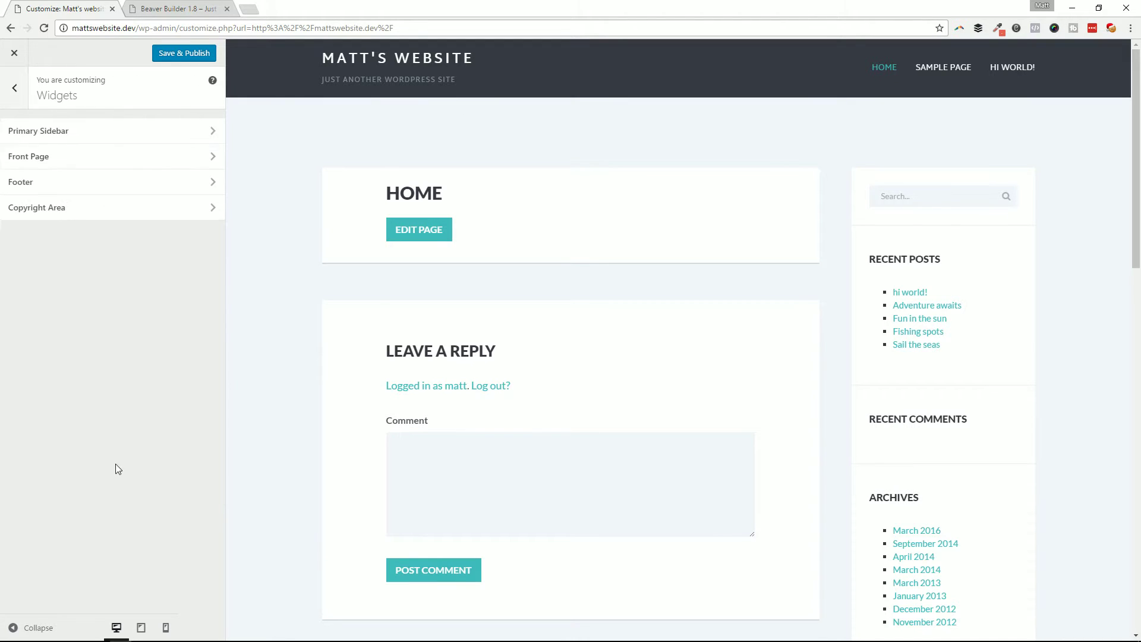
pyautogui.click(110, 157)
pyautogui.click(186, 185)
pyautogui.write('note')
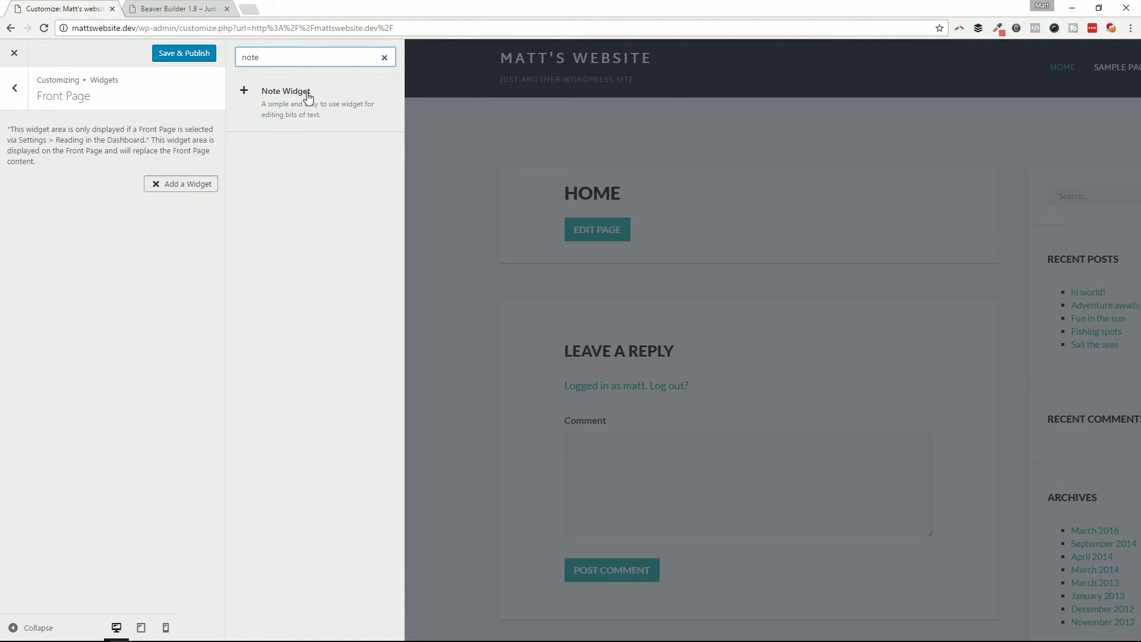
pyautogui.click(306, 94)
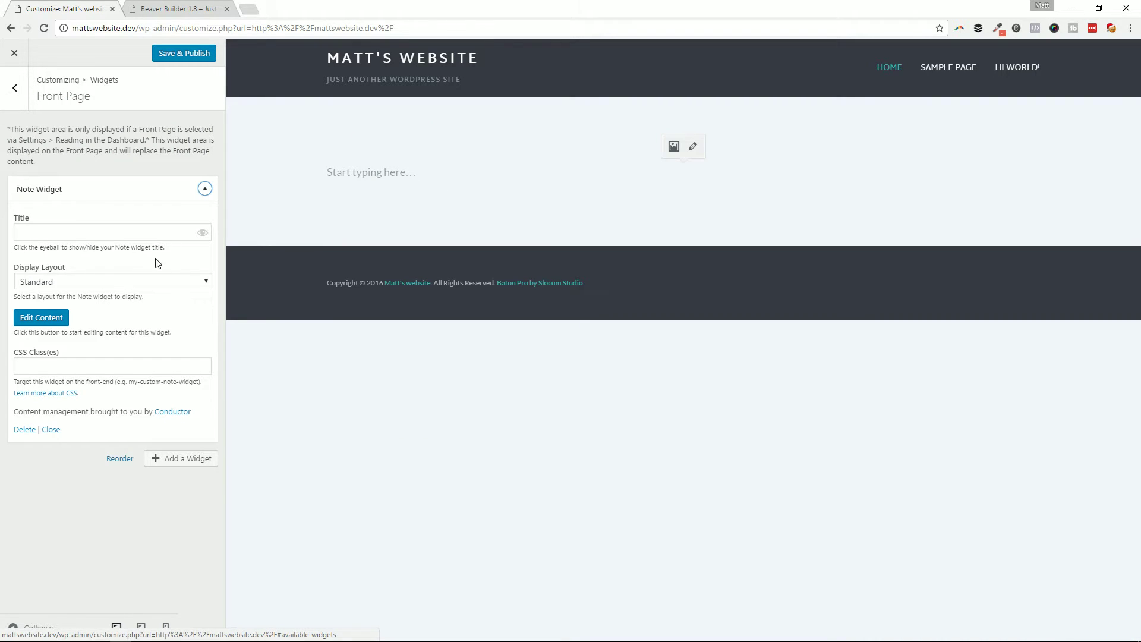
pyautogui.click(204, 283)
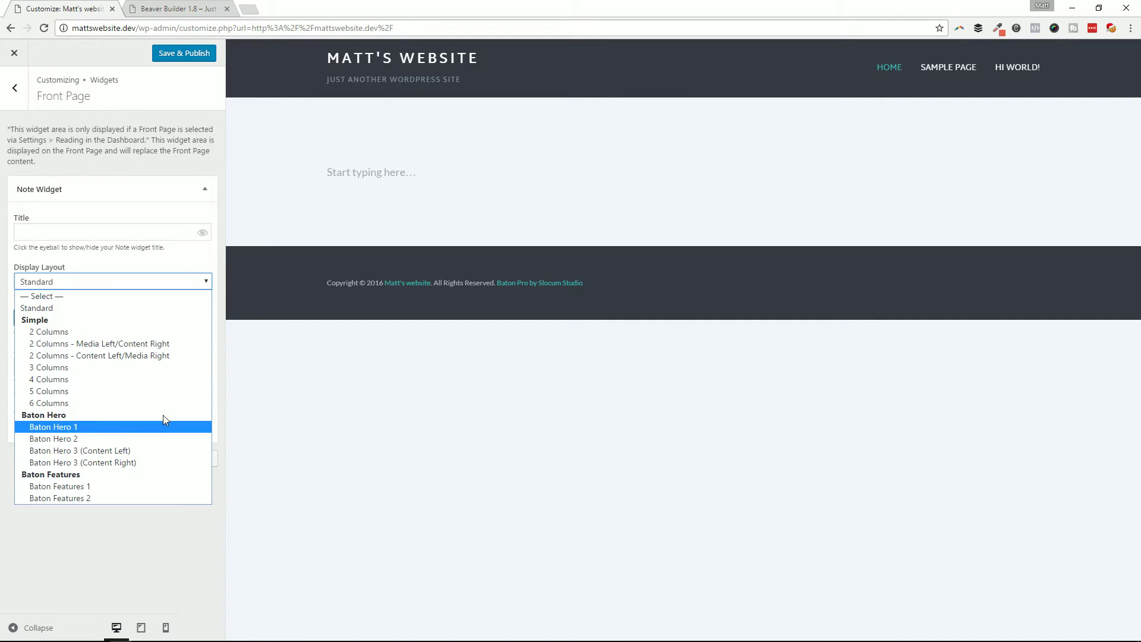
# - Apply the Baton Hero 1 layout and retitle its heading 'H1 CALL TO ACTION'
pyautogui.click(94, 428)
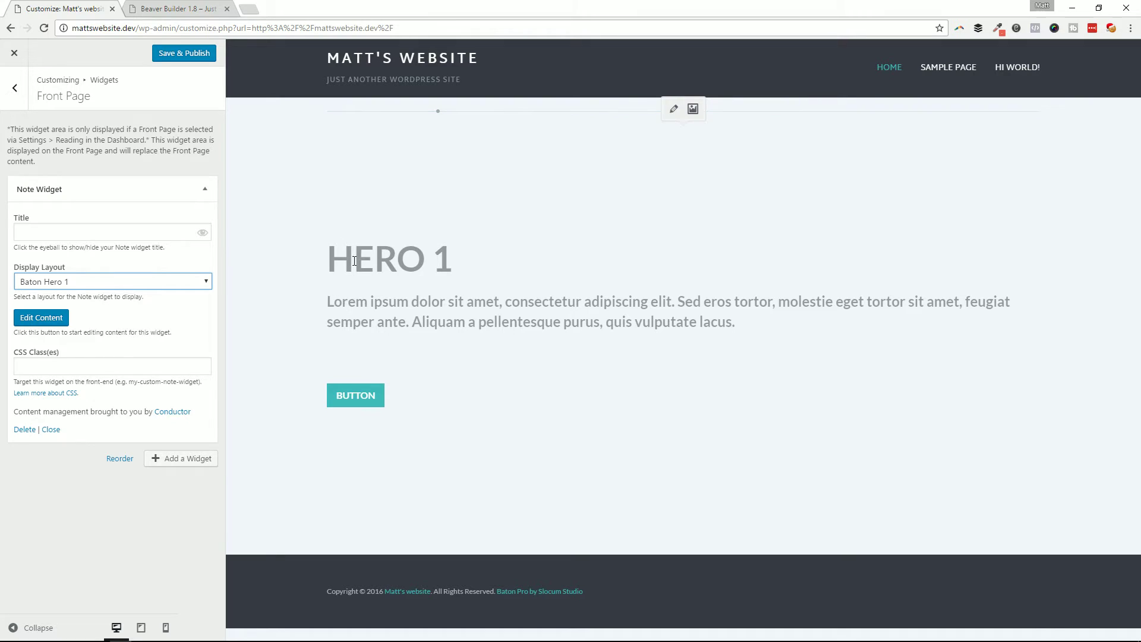
pyautogui.tripleClick(400, 256)
pyautogui.press('BackSpace')
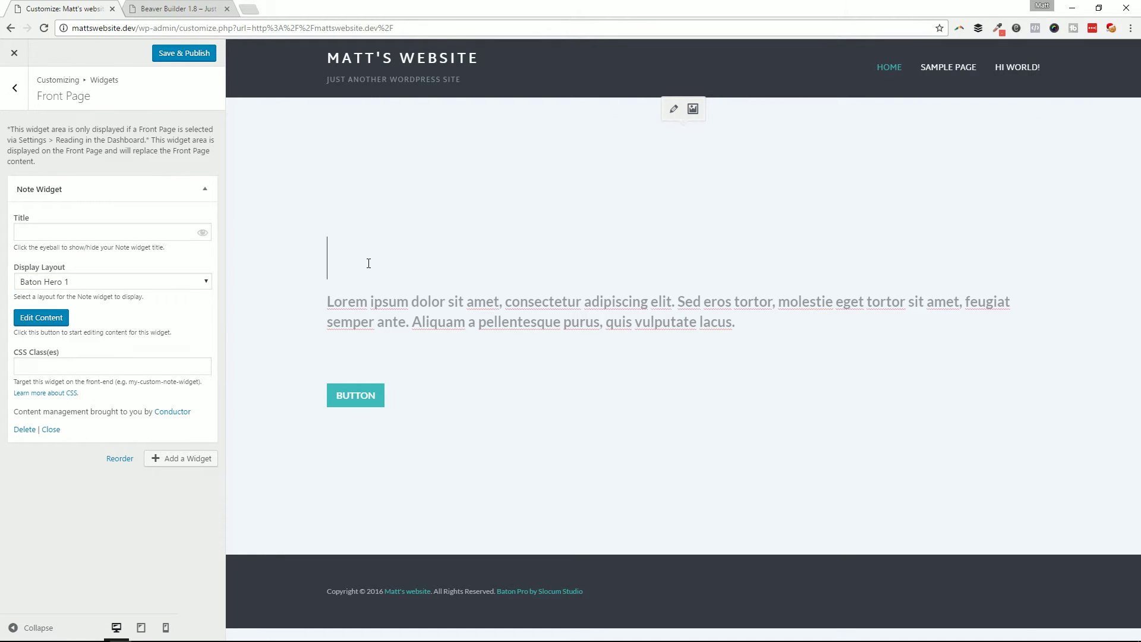
pyautogui.write('H1 1')
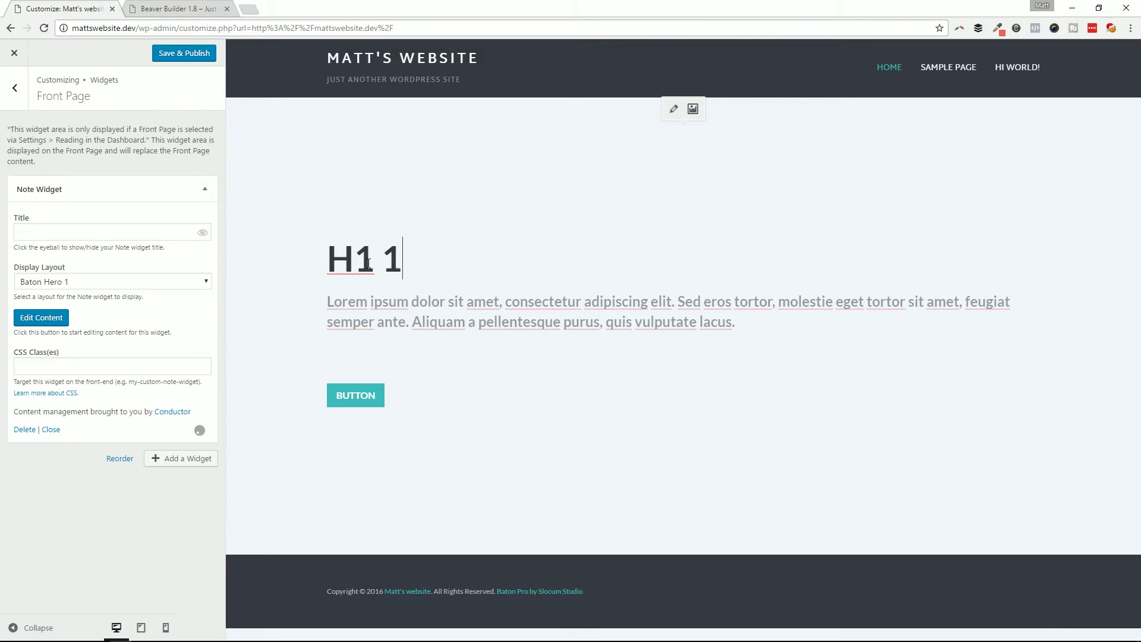
pyautogui.press('BackSpace')
pyautogui.write('CALL TO ACTION')
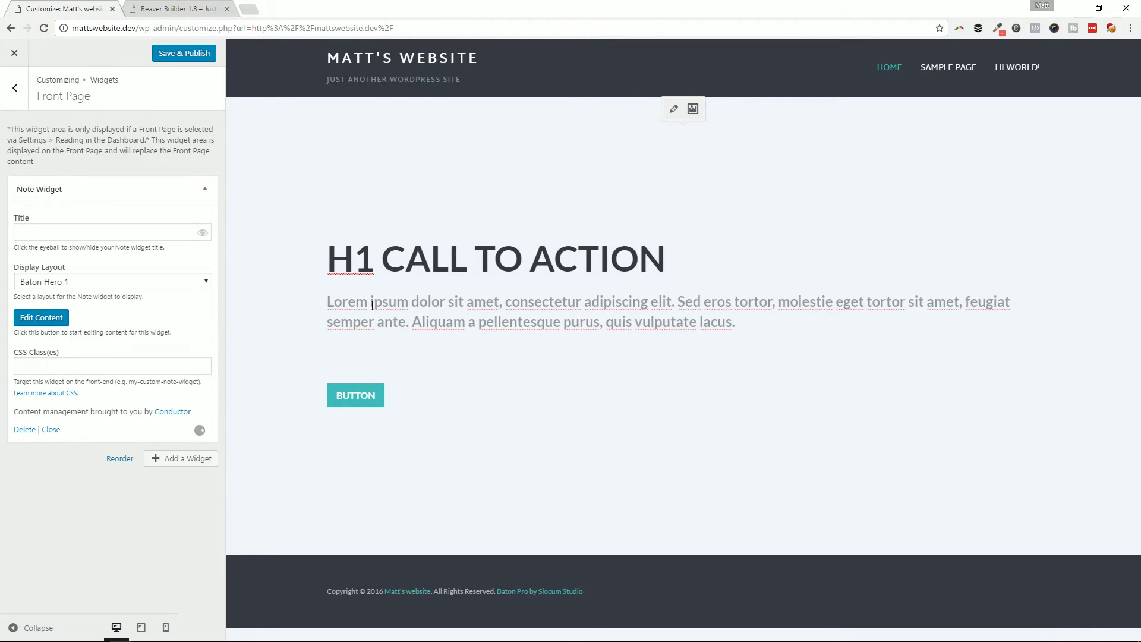
# - Replace the lorem placeholder paragraph with 'supporting text below'
pyautogui.tripleClick(372, 304)
pyautogui.press('BackSpace')
pyautogui.write('supporting ')
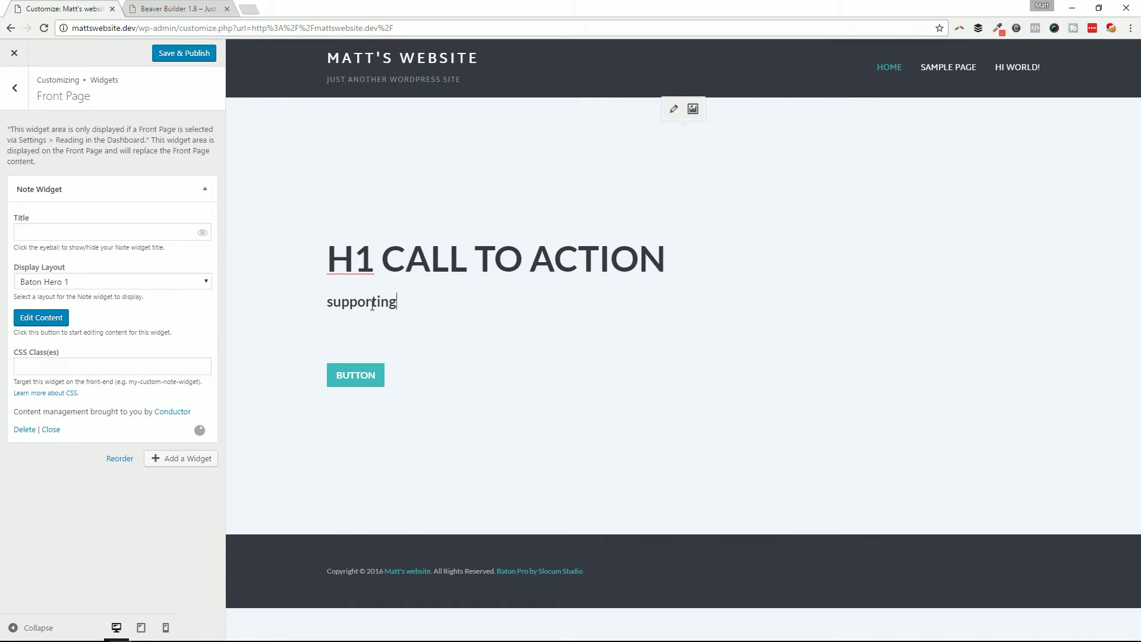
pyautogui.write('text below')
# - Set the woman-in-desert photo as the hero background and publish the Customizer changes
pyautogui.click(693, 109)
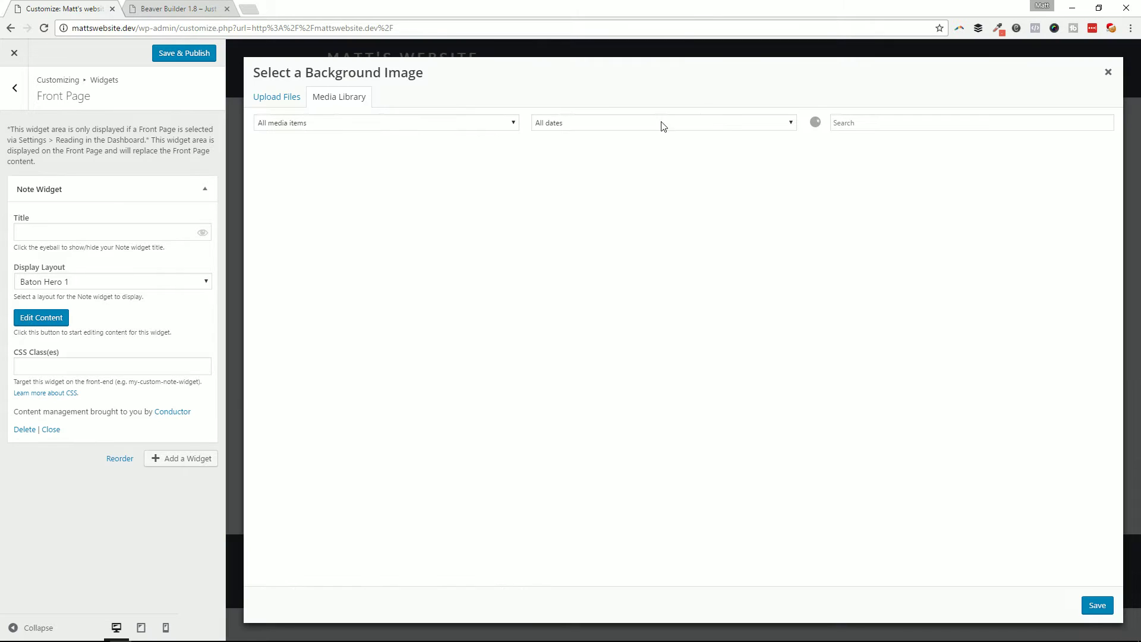
pyautogui.scroll(-3, 459, 230)
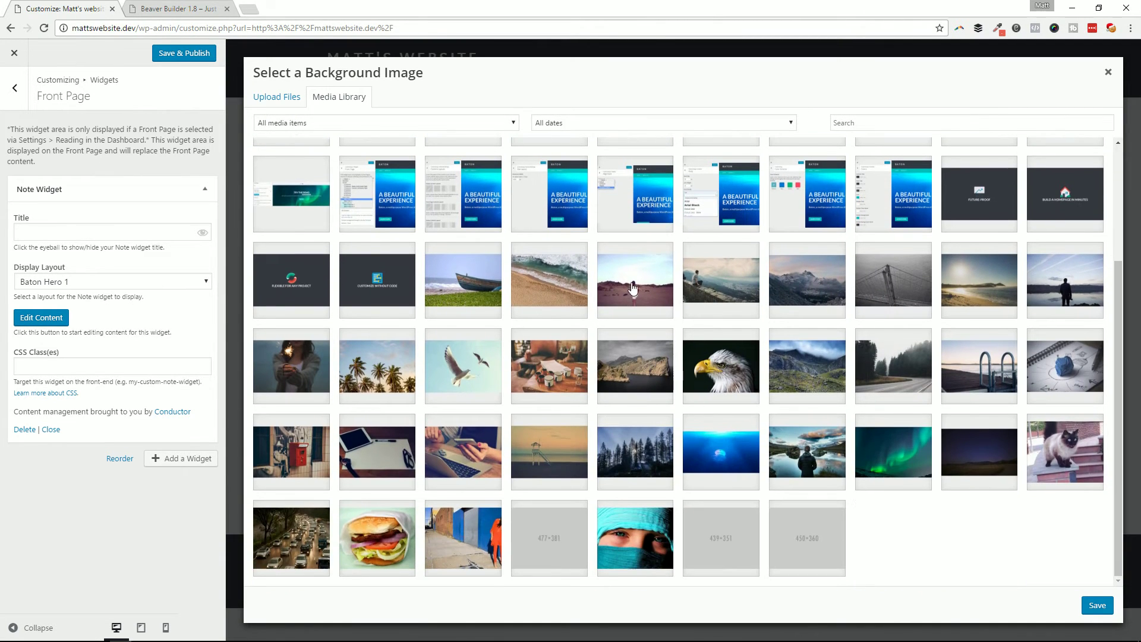
pyautogui.click(635, 277)
pyautogui.click(1097, 605)
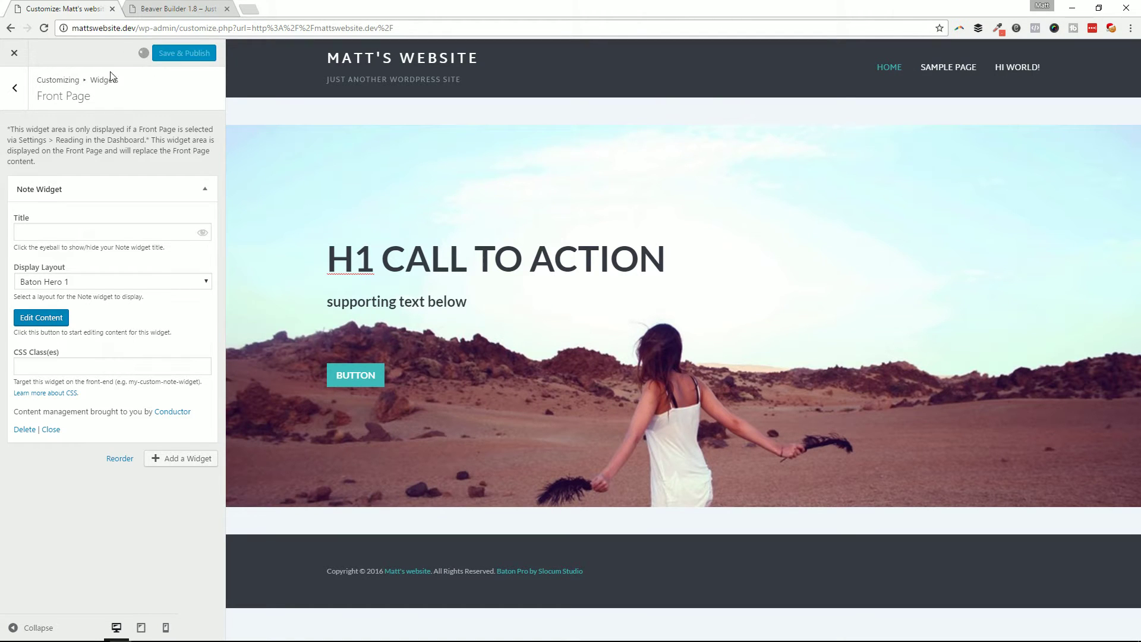
pyautogui.click(15, 52)
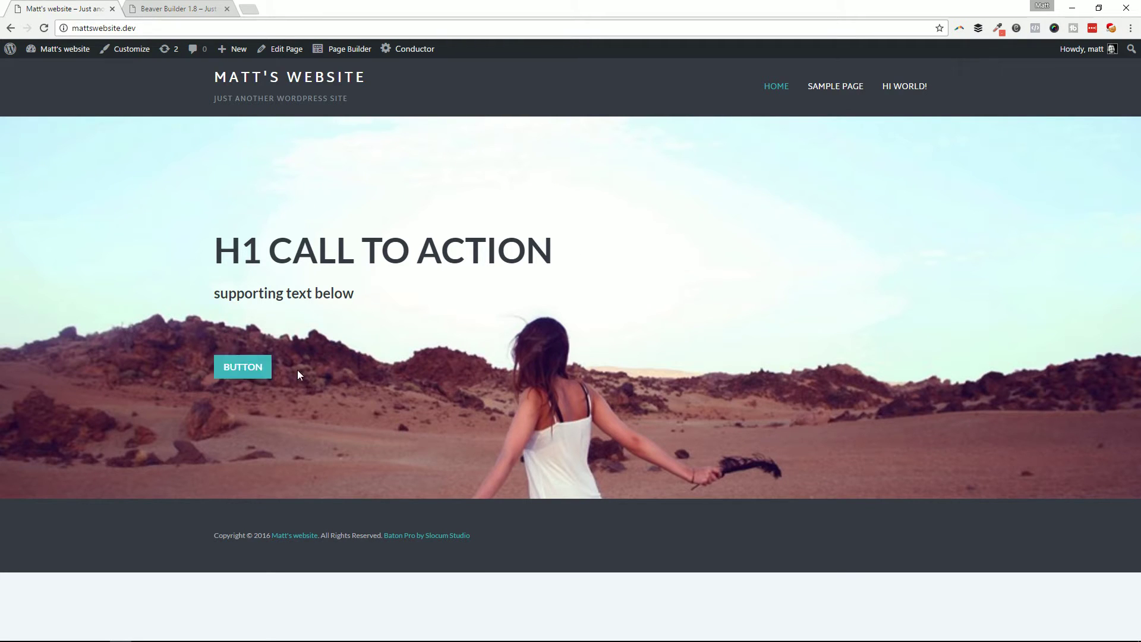
# - Drop a single-column row onto the Beaver Builder page
pyautogui.click(165, 8)
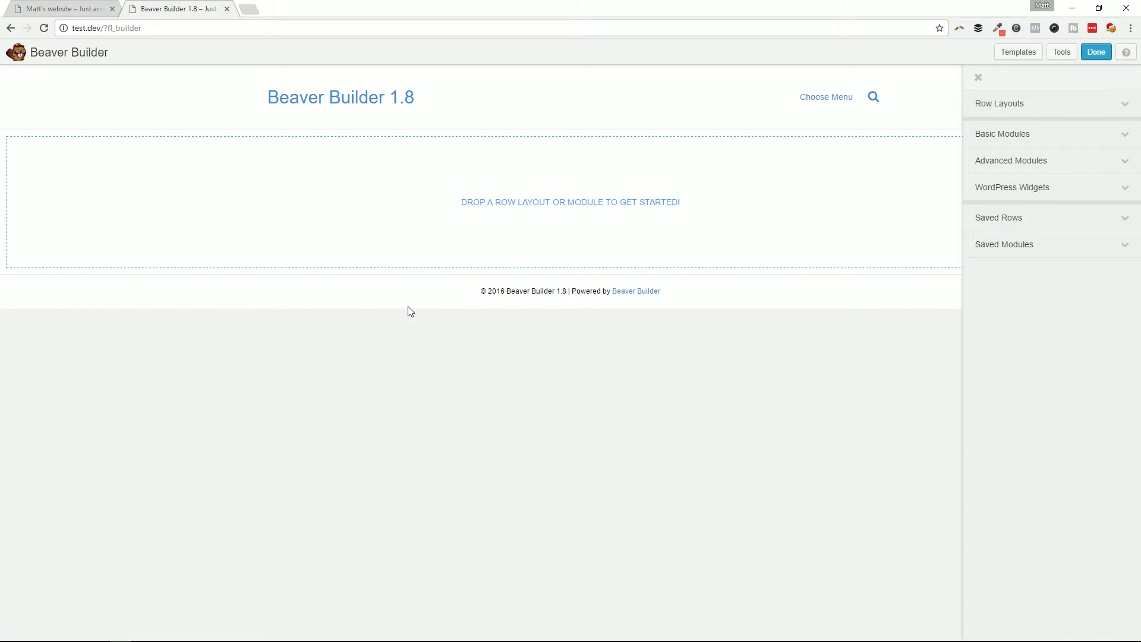
pyautogui.click(1058, 98)
pyautogui.moveTo(1054, 140); pyautogui.dragTo(583, 194)
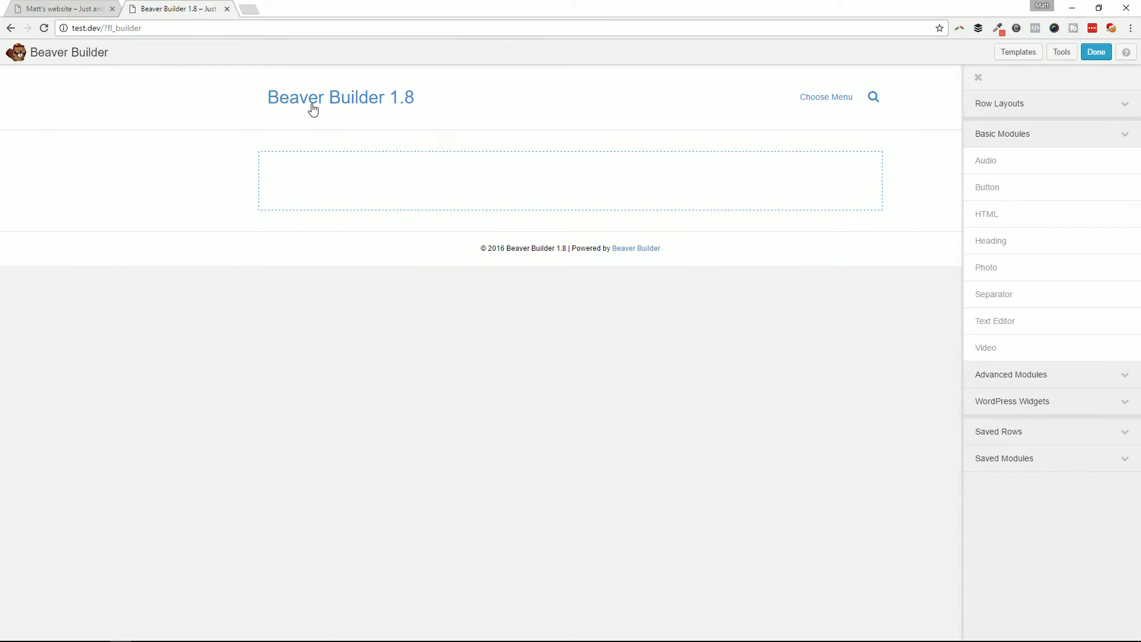
# - Save the row at Full Width, then reopen Row Settings at the Background options
pyautogui.click(295, 123)
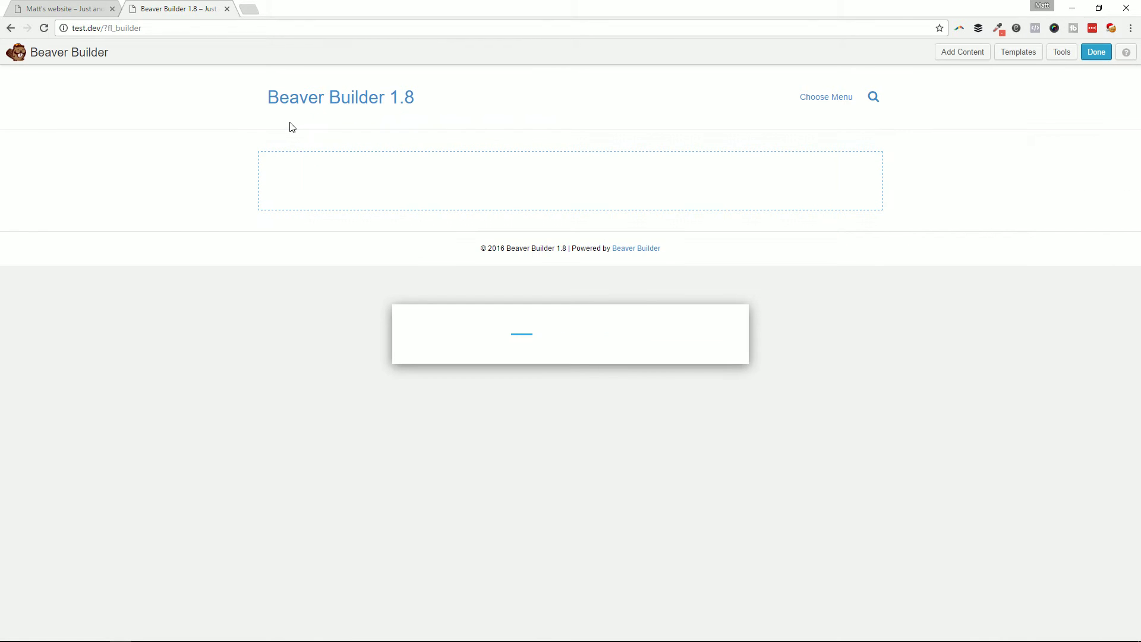
pyautogui.click(584, 256)
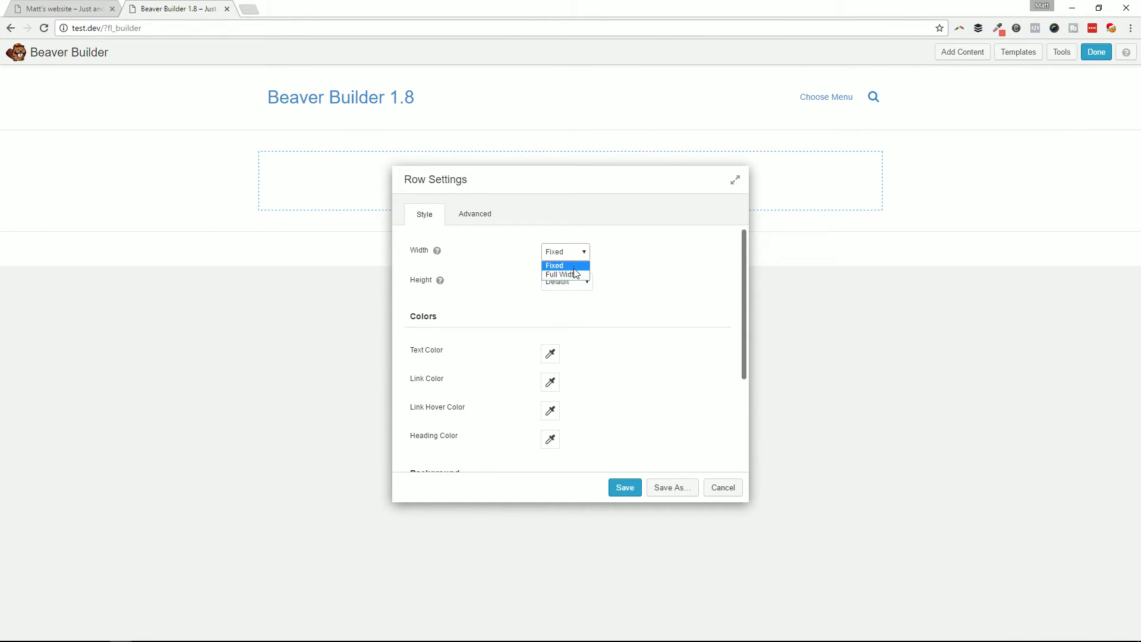
pyautogui.click(582, 271)
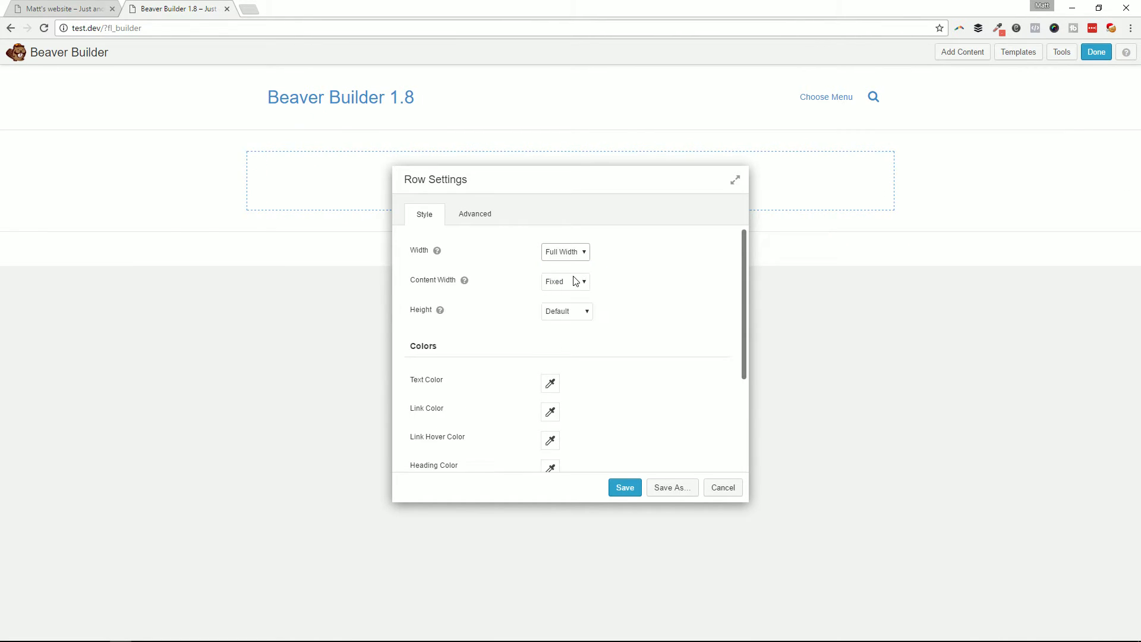
pyautogui.click(632, 487)
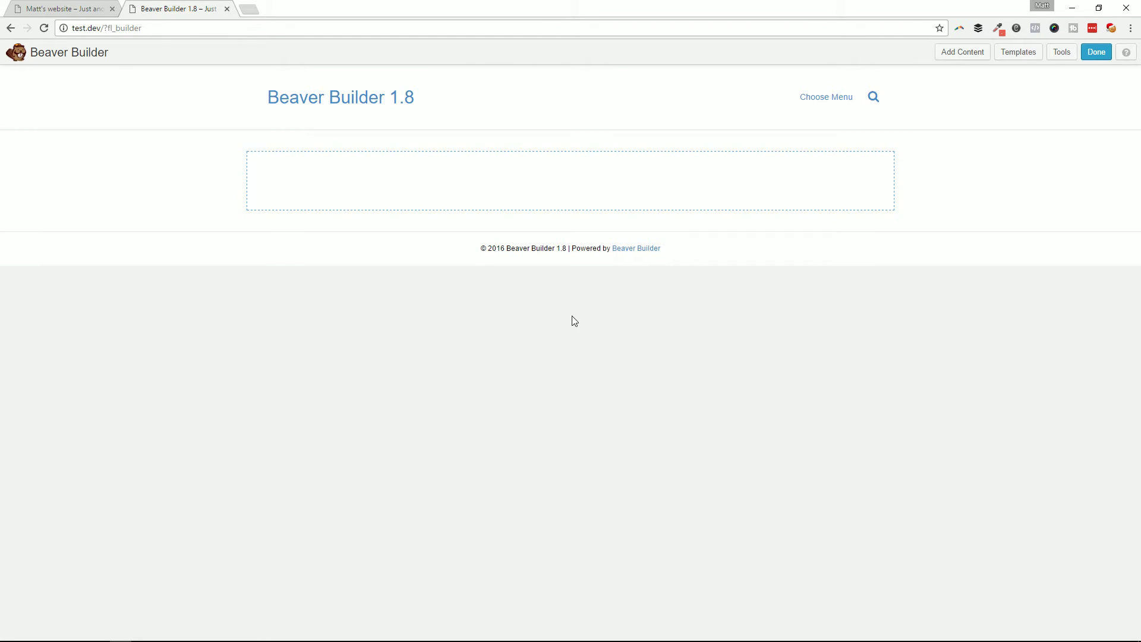
pyautogui.click(53, 122)
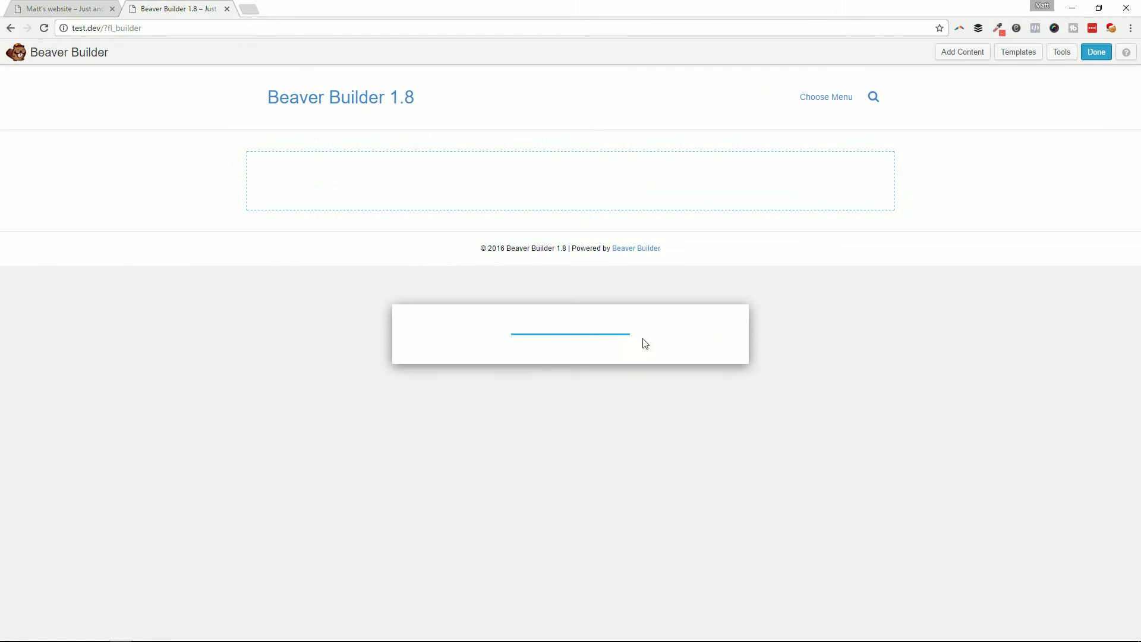
pyautogui.scroll(-3, 502, 303)
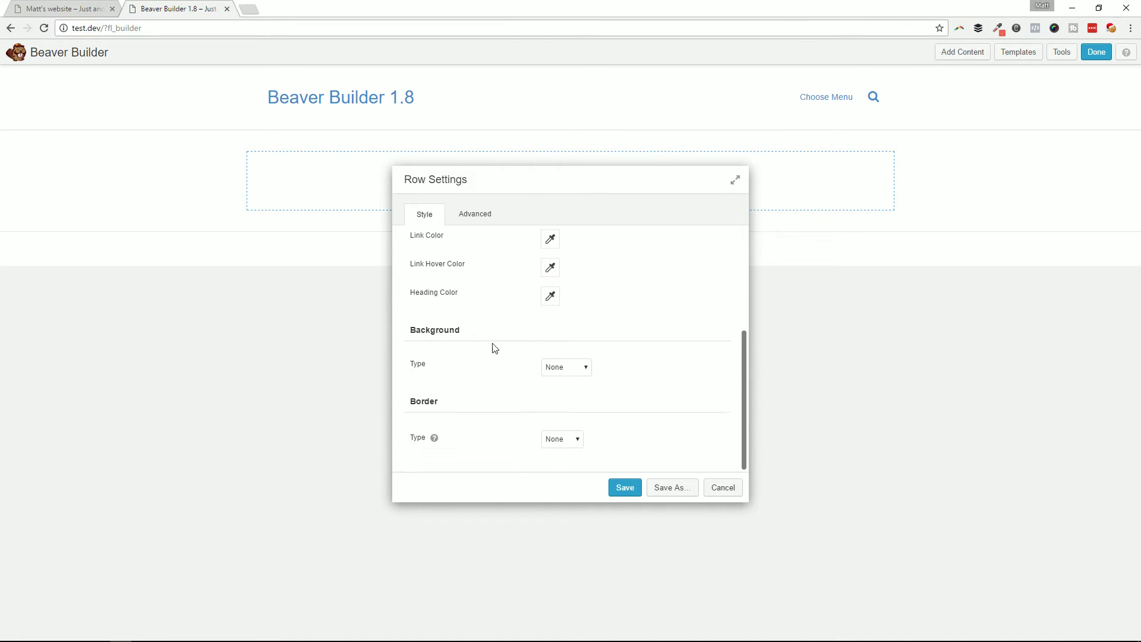
# - Check the live Baton Pro site, then set the row's background type to Color
pyautogui.click(586, 368)
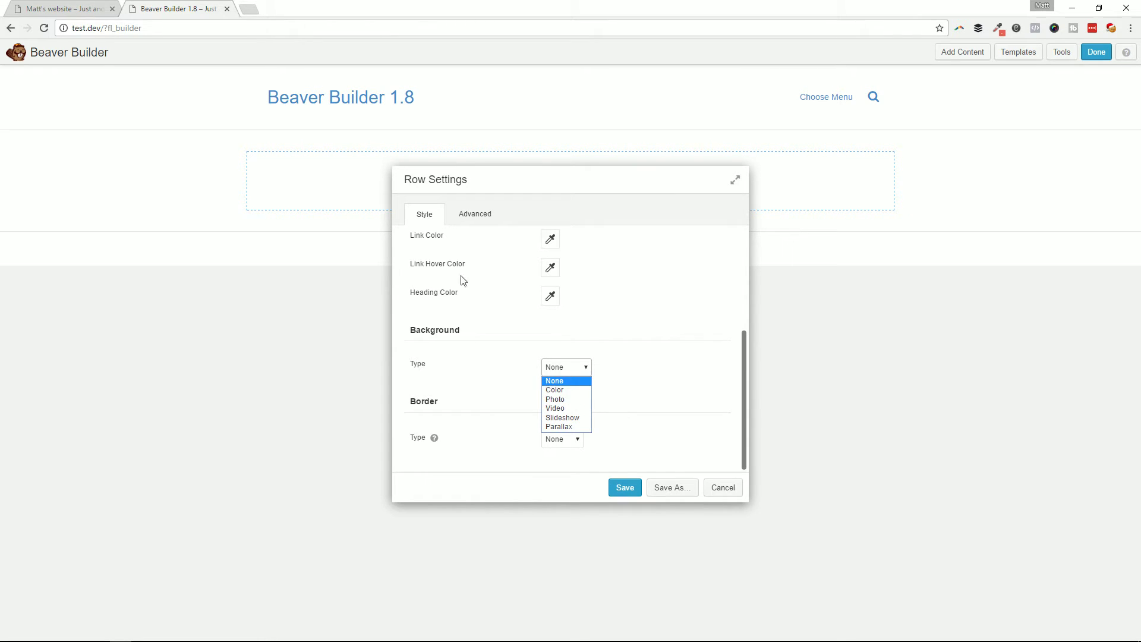
pyautogui.click(62, 8)
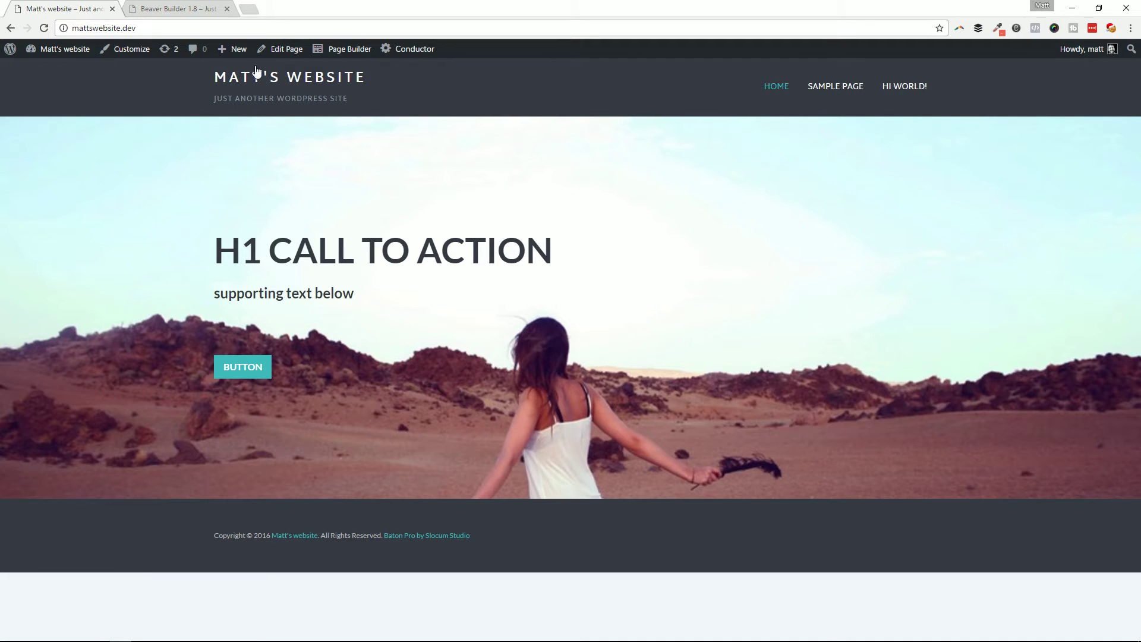
pyautogui.click(164, 8)
pyautogui.click(564, 367)
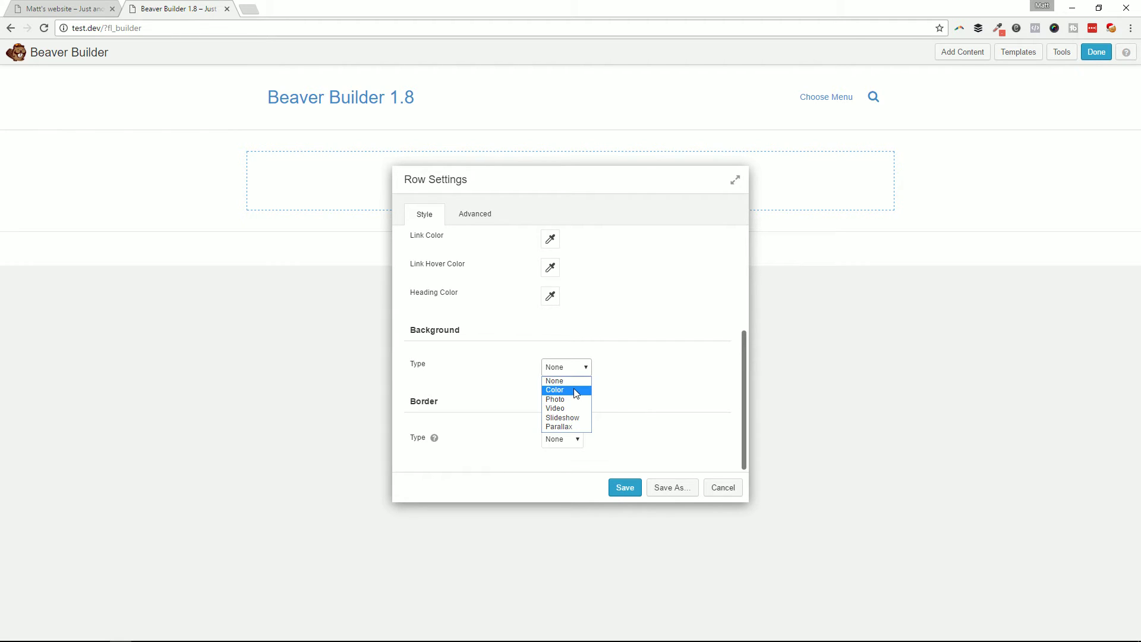
pyautogui.click(573, 388)
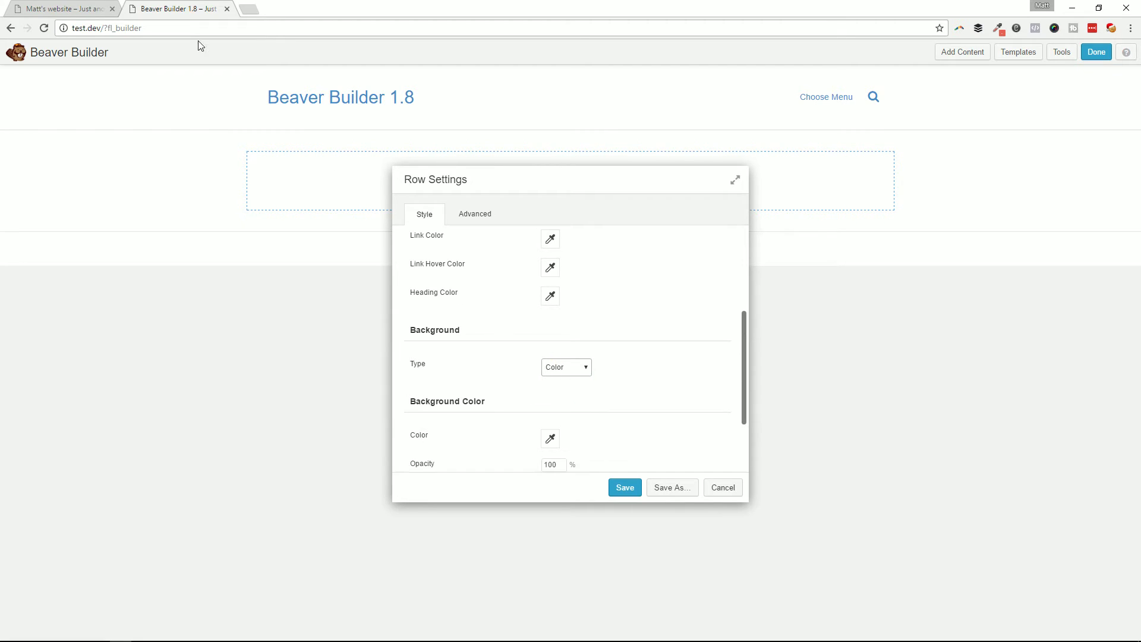
pyautogui.click(98, 9)
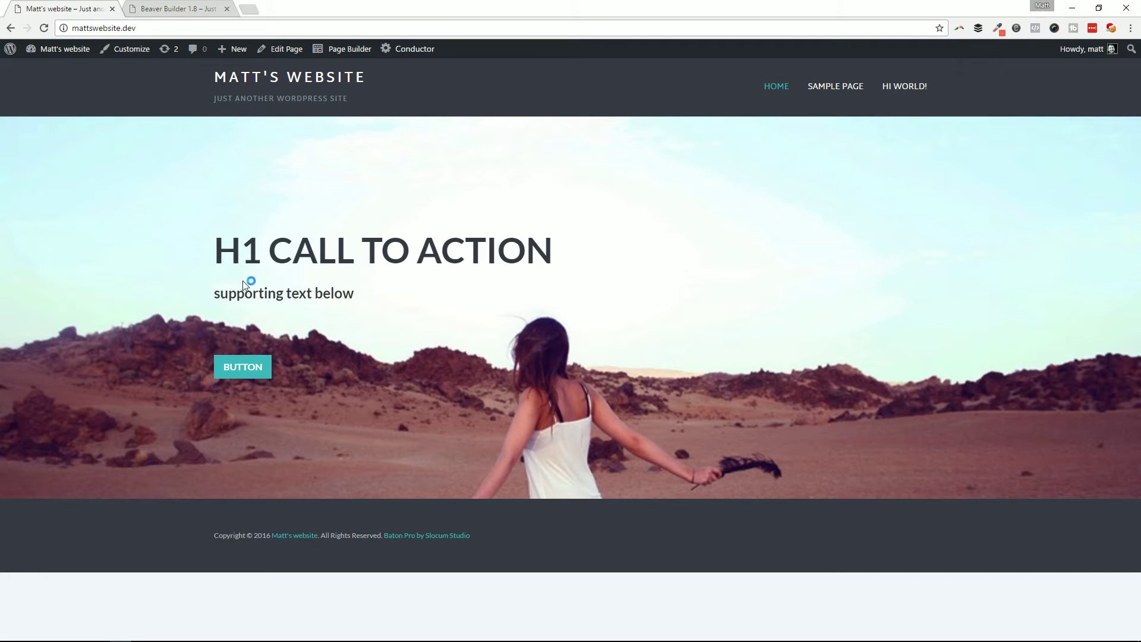
pyautogui.click(179, 9)
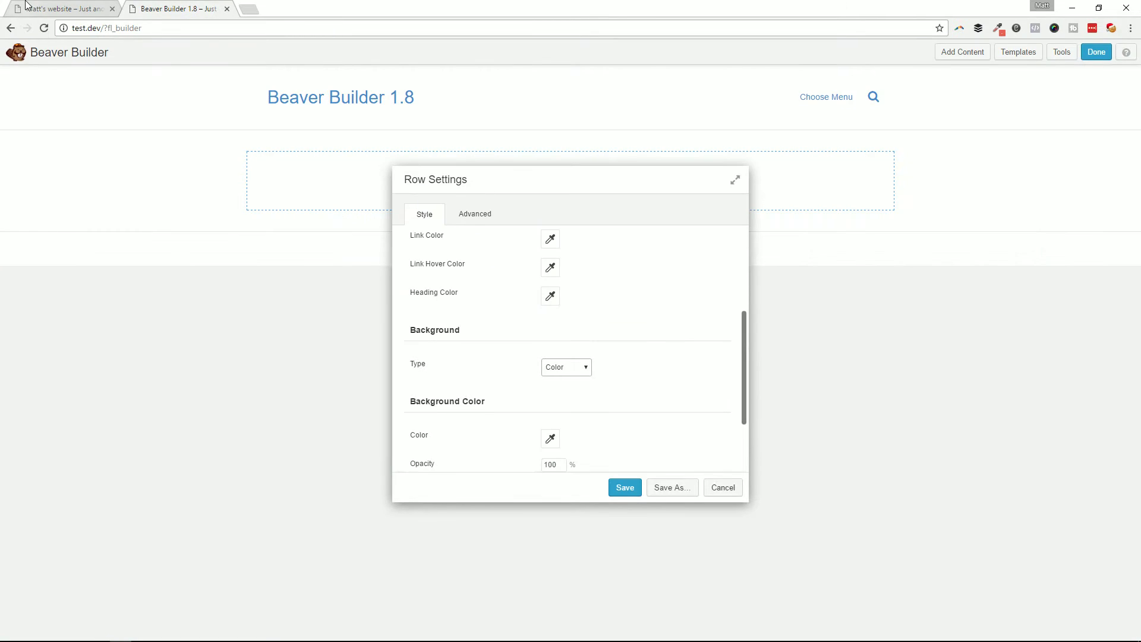
pyautogui.click(45, 7)
pyautogui.hotkey('ctrl', 'Tab')
# - Set the row background to the book-2.jpg photo from the Media Library
pyautogui.click(573, 374)
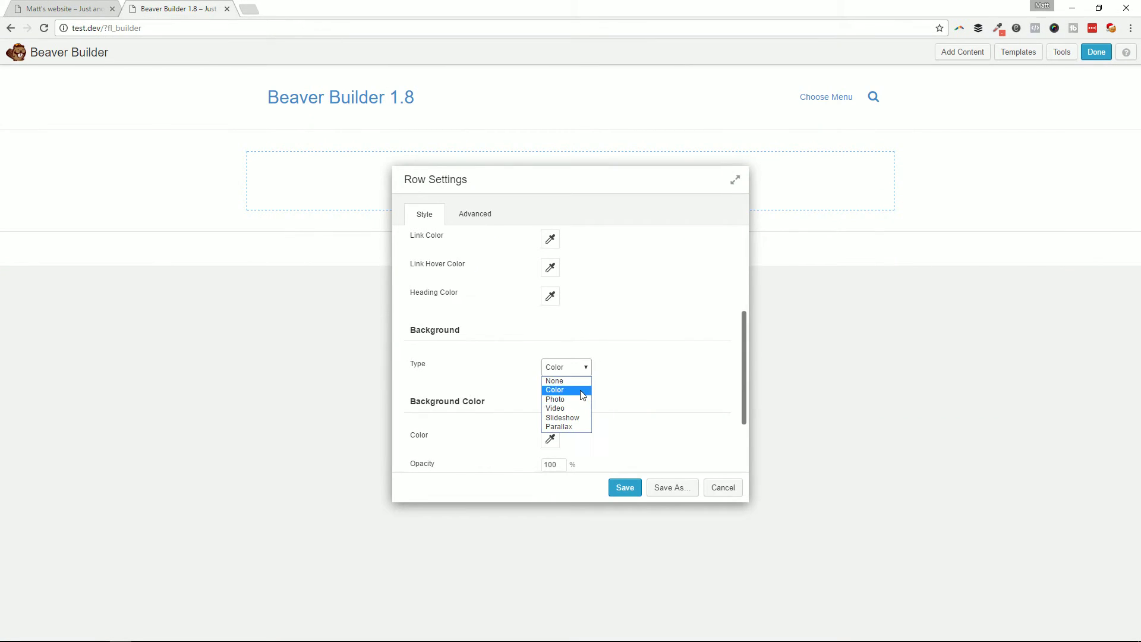
pyautogui.click(576, 399)
pyautogui.click(552, 439)
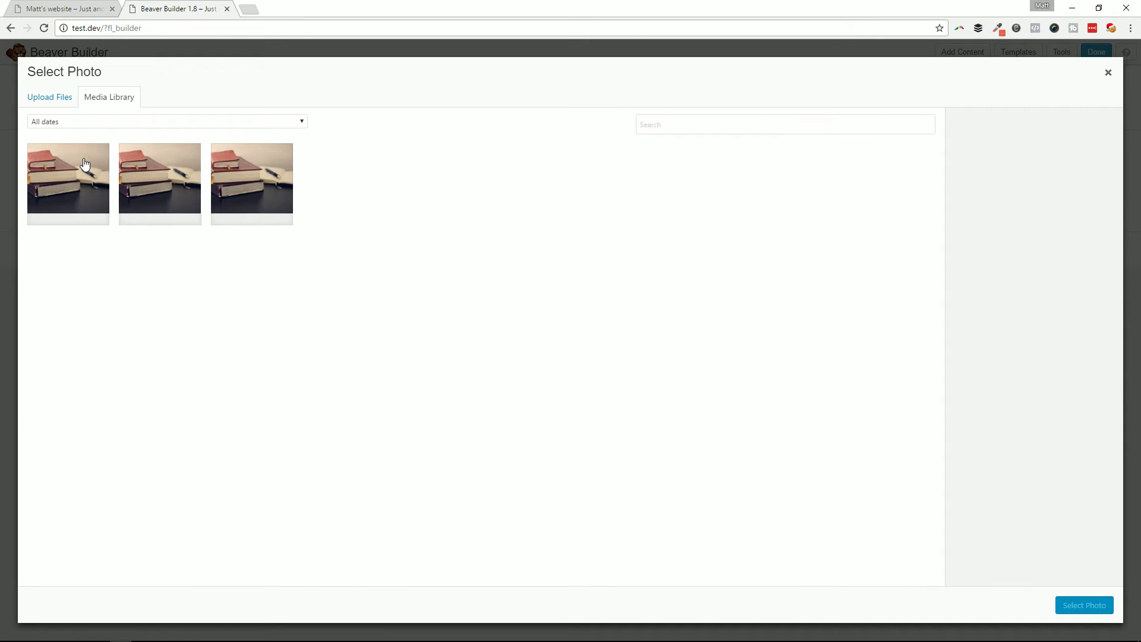
pyautogui.click(85, 164)
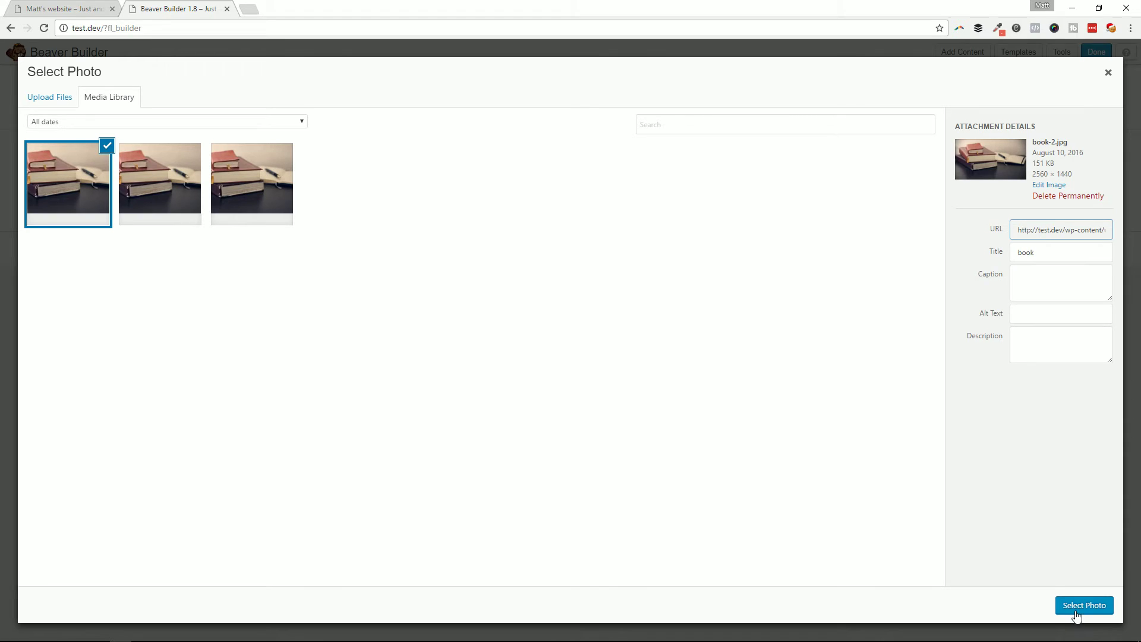
pyautogui.click(1077, 617)
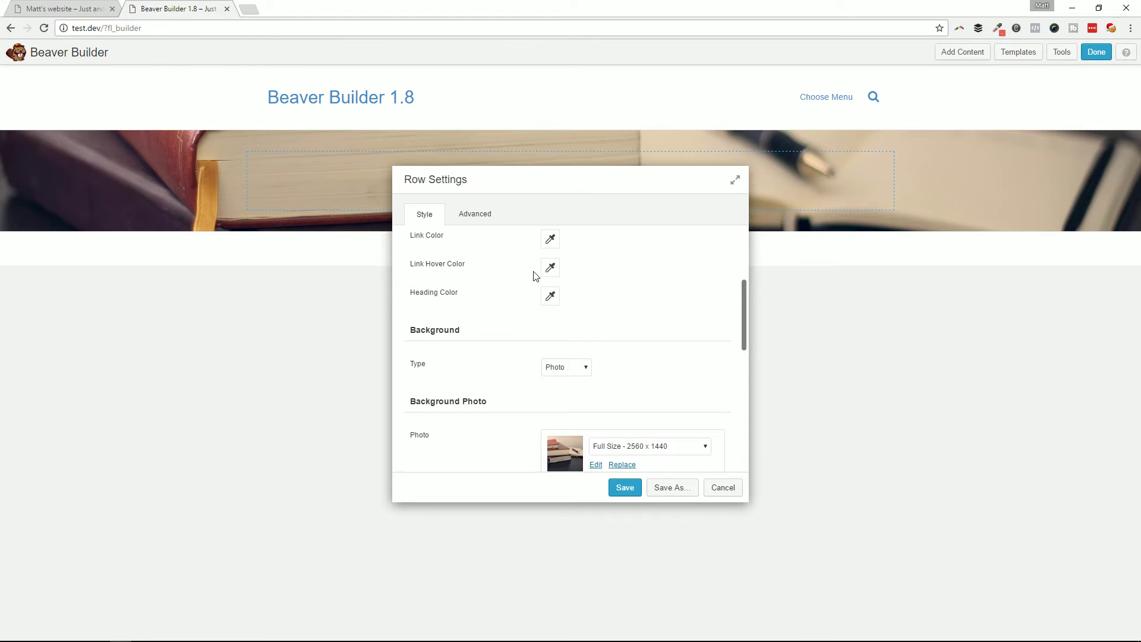
pyautogui.scroll(-4, 624, 390)
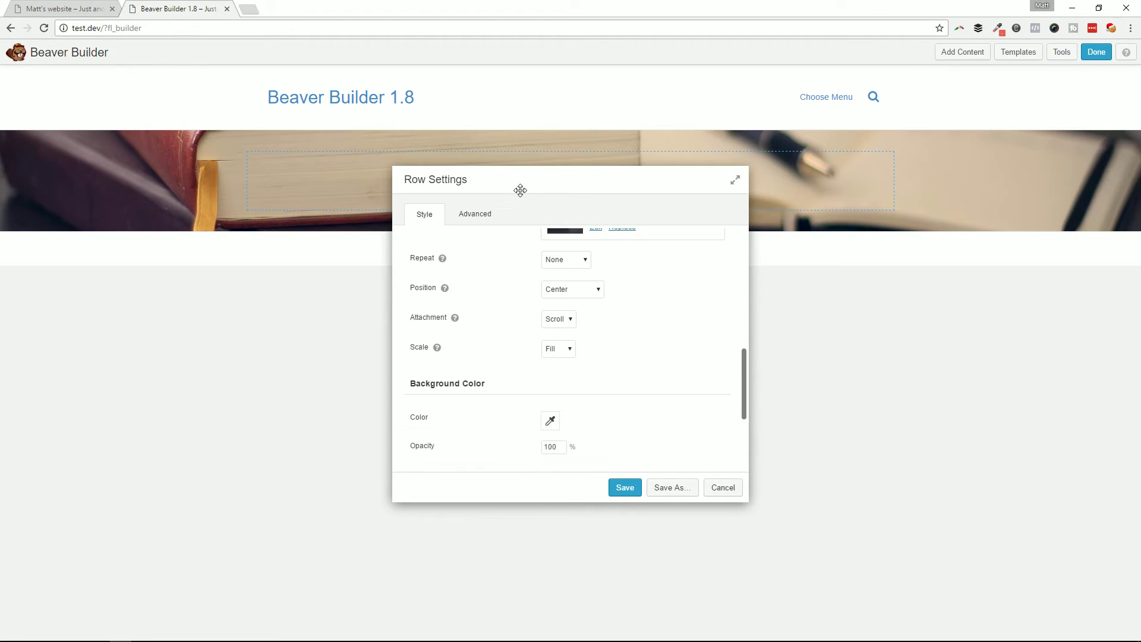
pyautogui.moveTo(521, 189); pyautogui.dragTo(695, 191)
# - Darken the photo with a #1c1c1c overlay at 70% opacity
pyautogui.moveTo(618, 261)
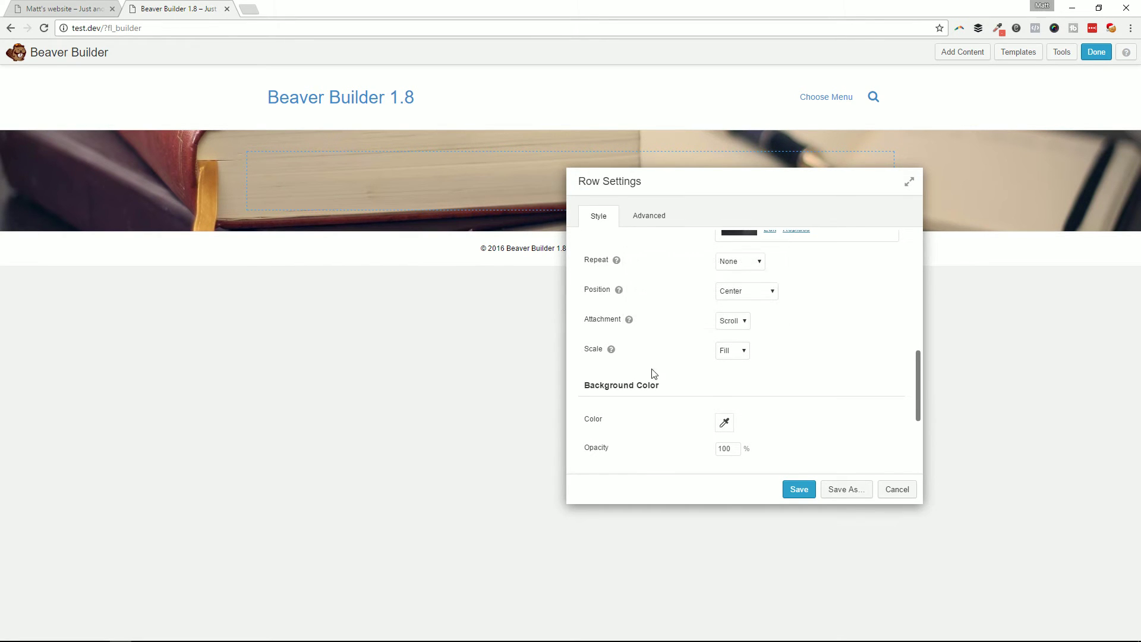
pyautogui.scroll(-1, 714, 380)
pyautogui.scroll(-2, 793, 382)
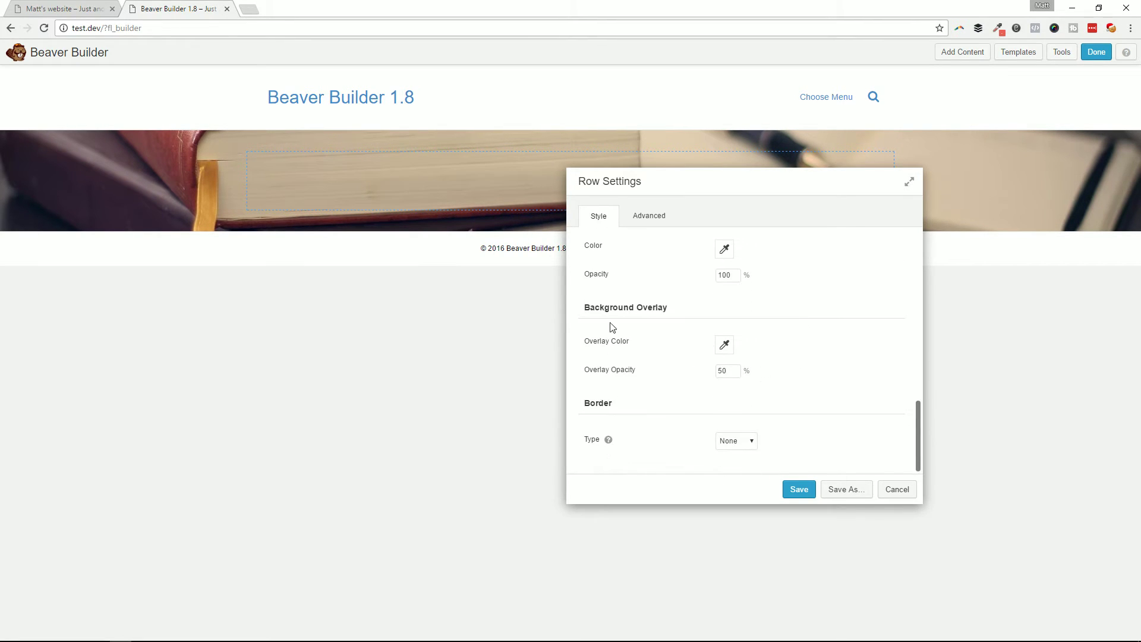
pyautogui.click(725, 345)
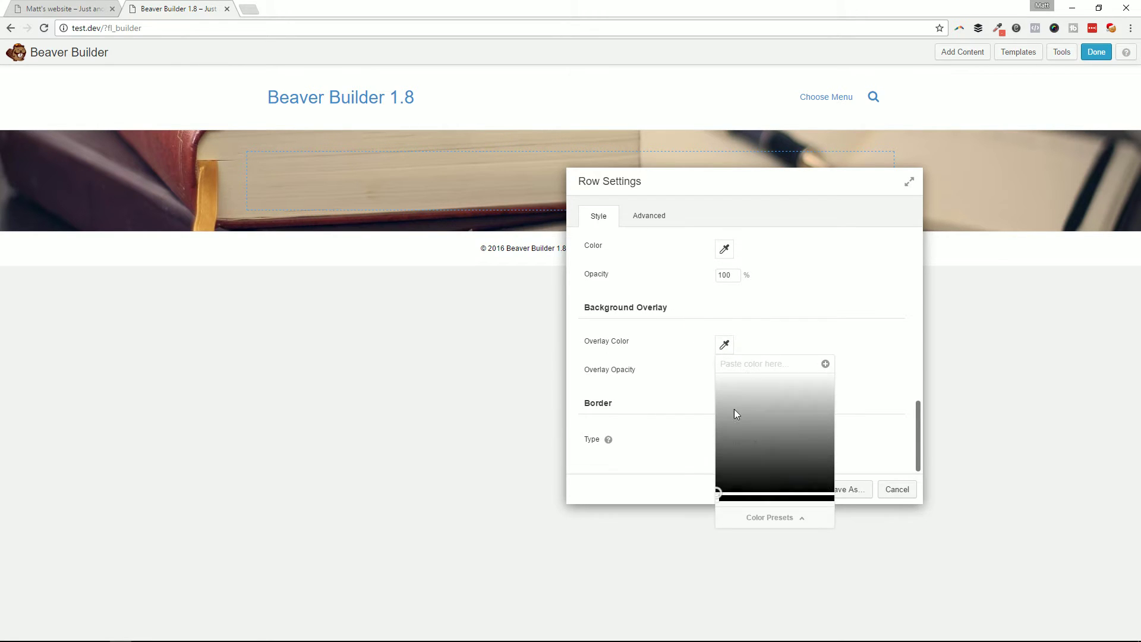
pyautogui.moveTo(739, 415); pyautogui.dragTo(729, 479)
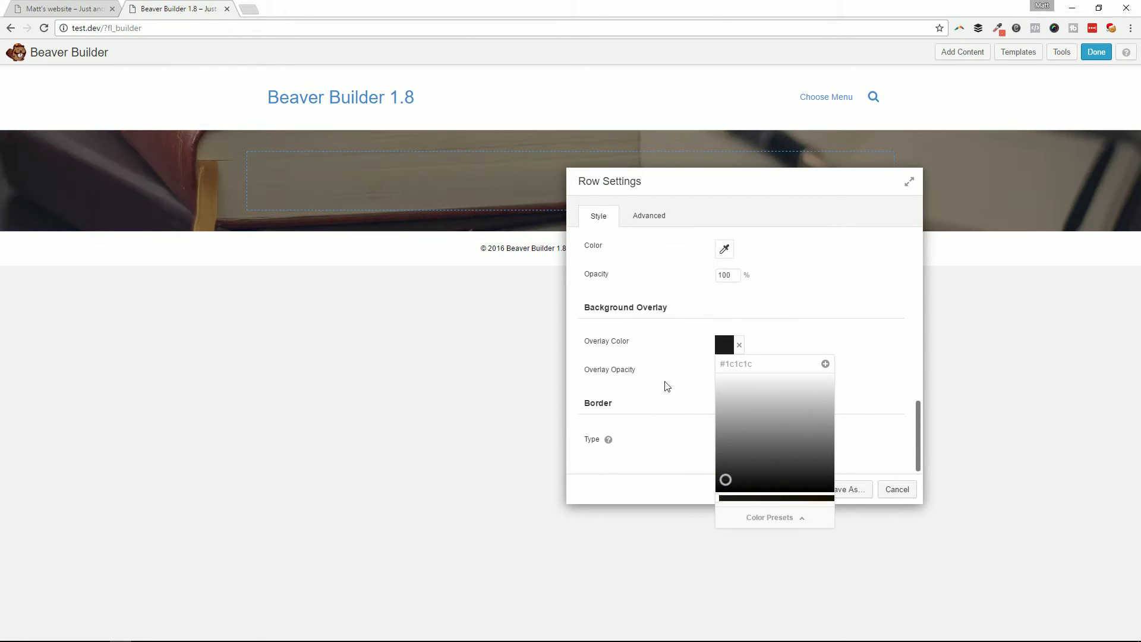
pyautogui.click(662, 385)
pyautogui.click(733, 371)
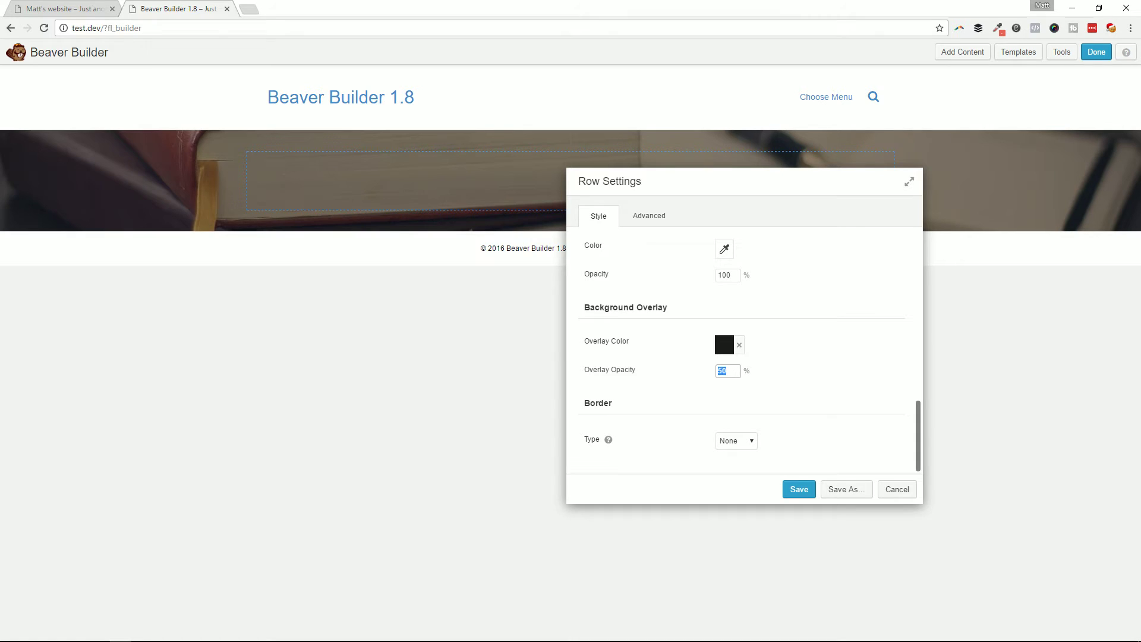
pyautogui.write('70')
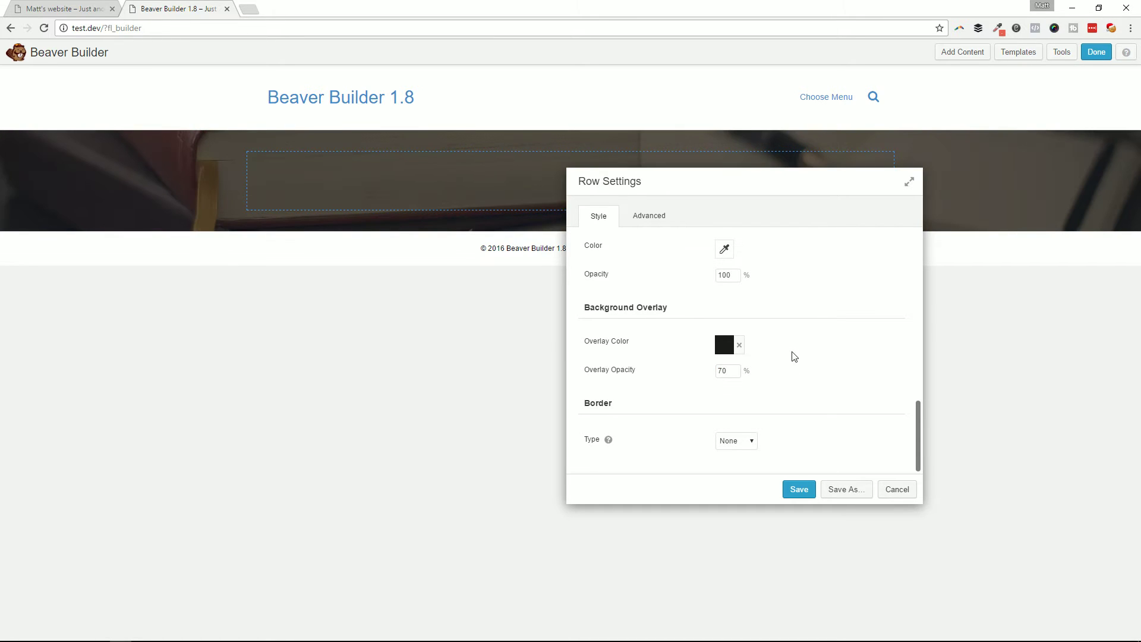
# - Save the row and add a Text Editor module reading 'Call to action' and 'With supportive text'
pyautogui.click(806, 491)
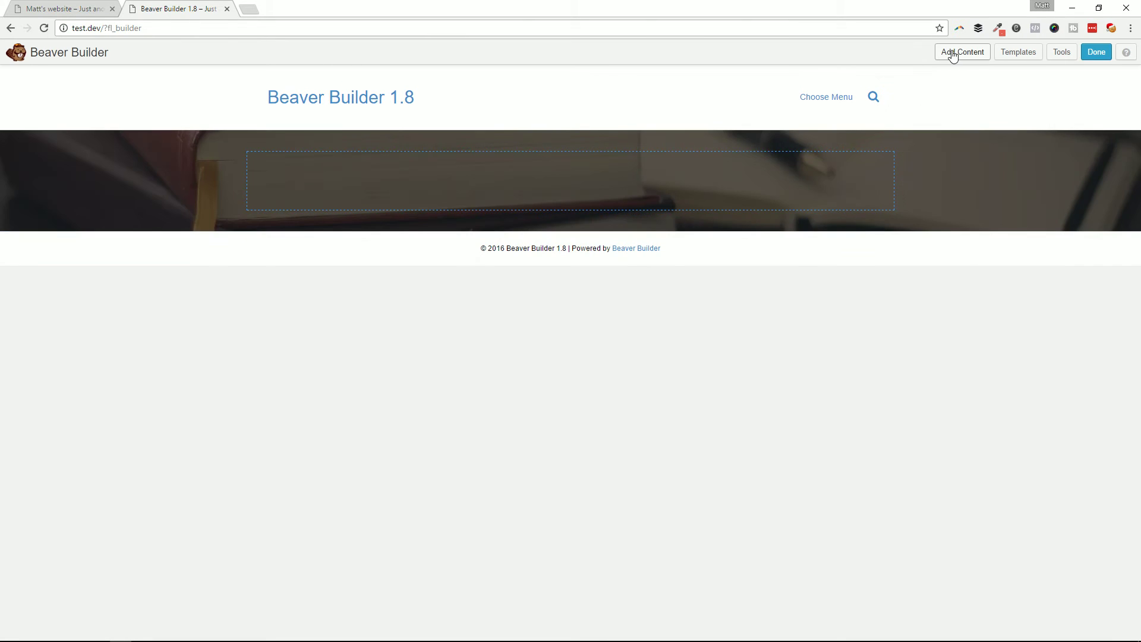
pyautogui.click(956, 51)
pyautogui.moveTo(1034, 314); pyautogui.dragTo(581, 193)
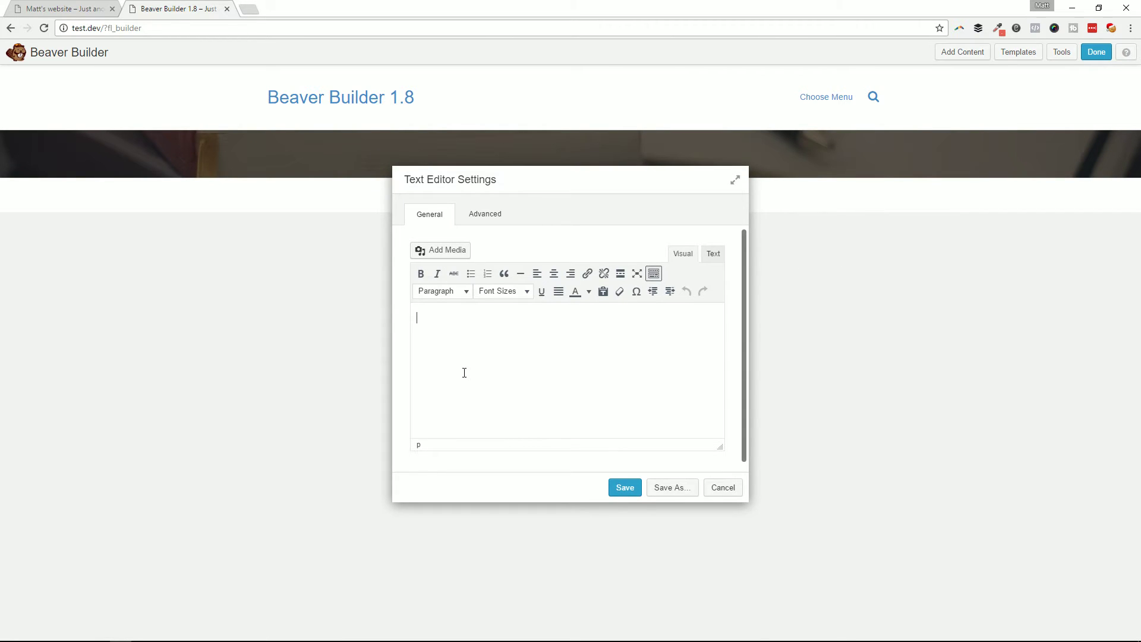
pyautogui.write('Call to action')
pyautogui.press('Return')
pyautogui.write('With supportive text')
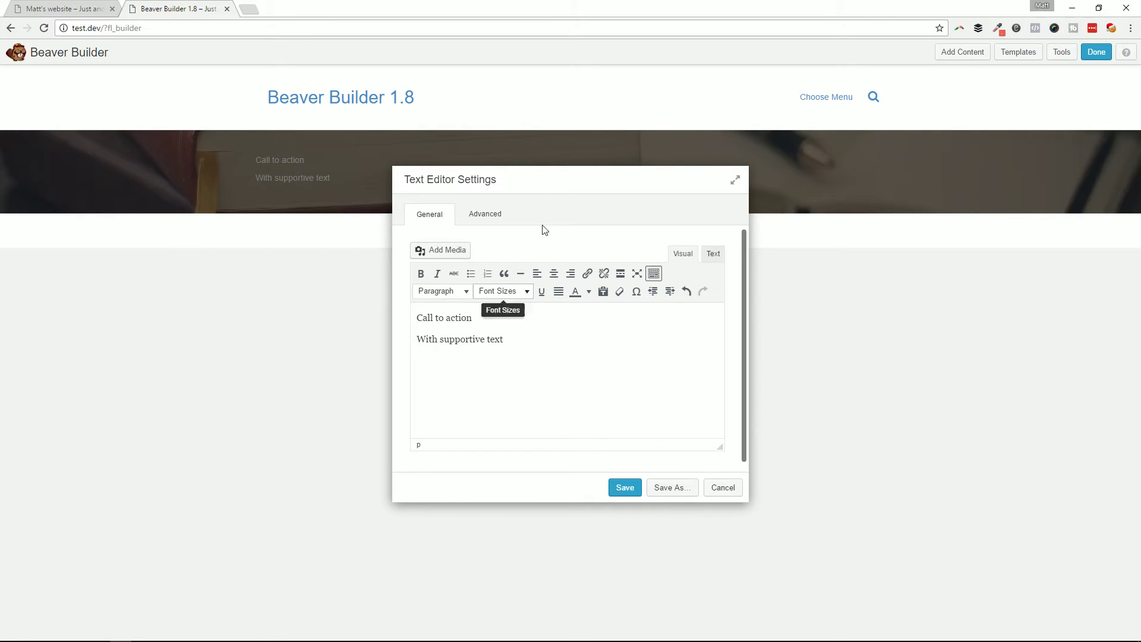
# - Make 'Call to action' 48px and the supportive line 24px
pyautogui.tripleClick(493, 319)
pyautogui.click(527, 291)
pyautogui.scroll(-4, 523, 476)
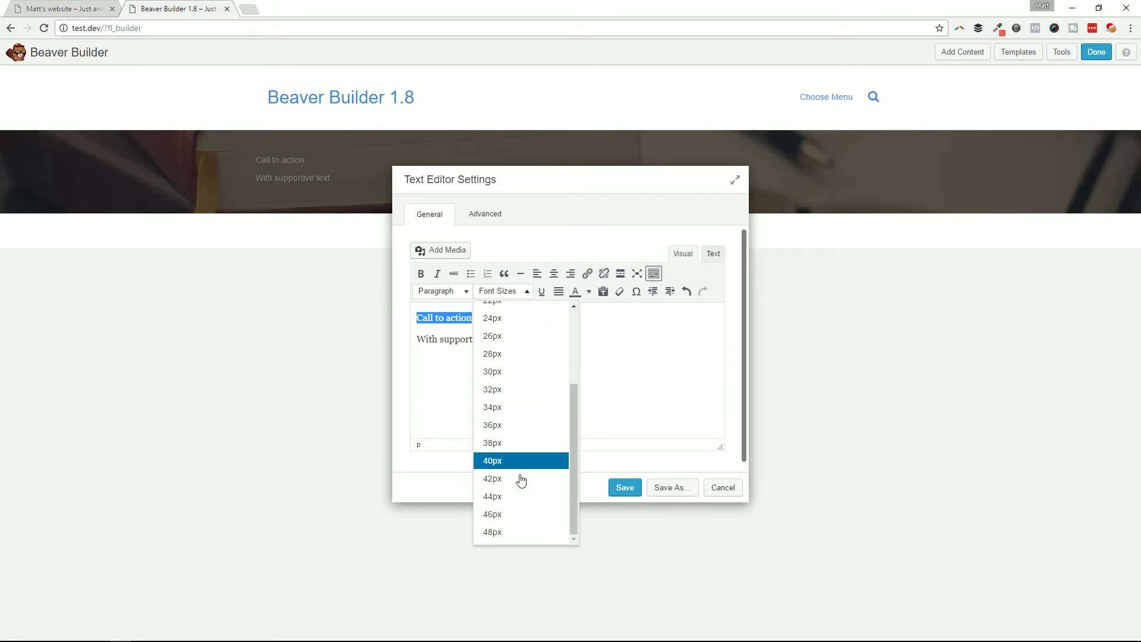
pyautogui.click(517, 529)
pyautogui.click(508, 359)
pyautogui.moveTo(509, 359); pyautogui.dragTo(351, 361)
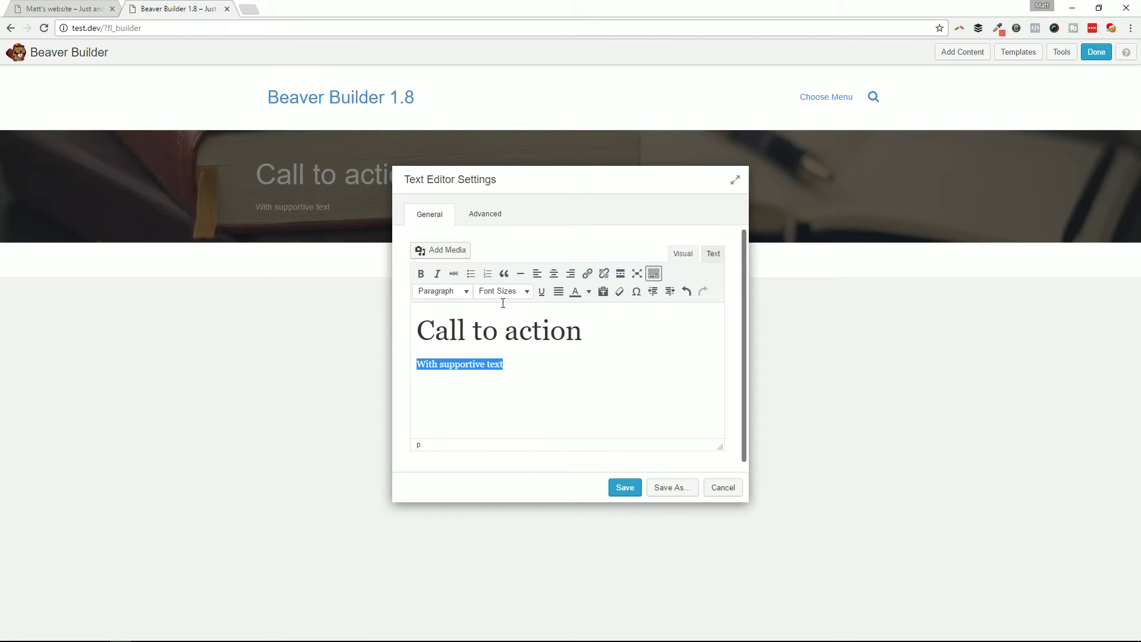
pyautogui.click(508, 297)
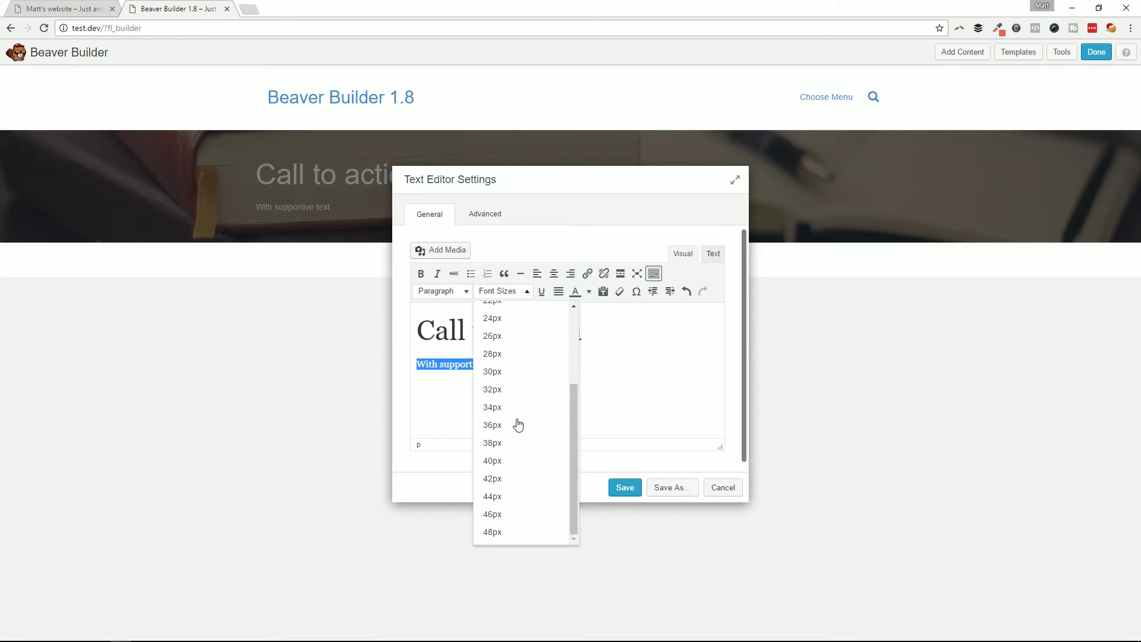
pyautogui.scroll(2, 511, 374)
pyautogui.click(511, 378)
# - Color both text lines white and save the text module
pyautogui.moveTo(565, 331); pyautogui.dragTo(379, 326)
pyautogui.click(589, 291)
pyautogui.click(653, 349)
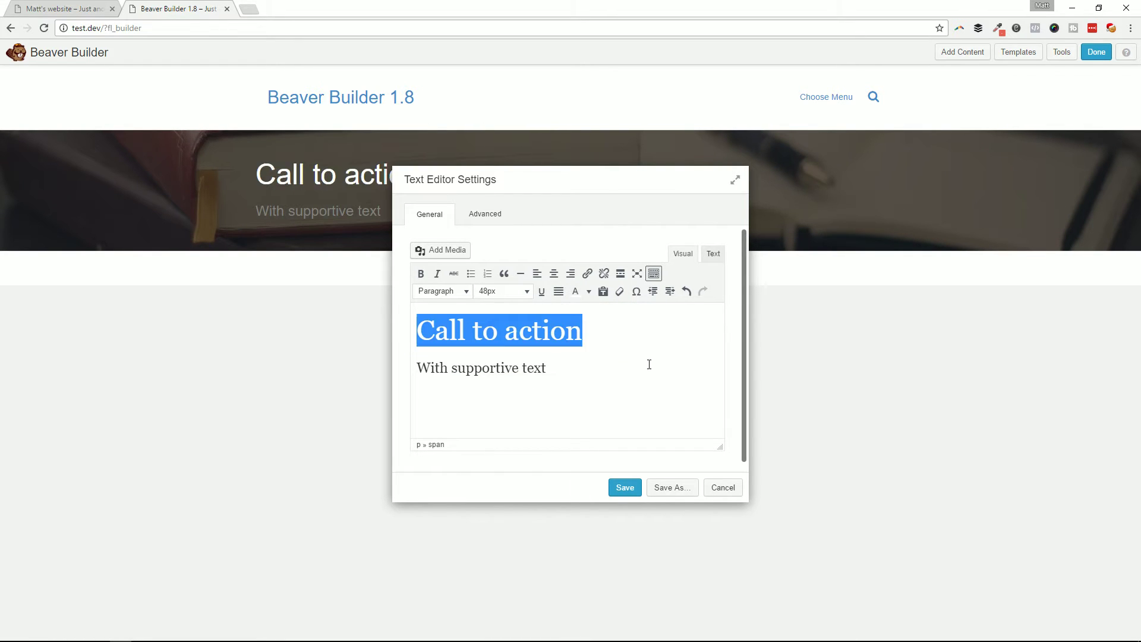
pyautogui.click(568, 389)
pyautogui.moveTo(567, 371); pyautogui.dragTo(415, 368)
pyautogui.click(588, 291)
pyautogui.click(655, 343)
pyautogui.click(625, 488)
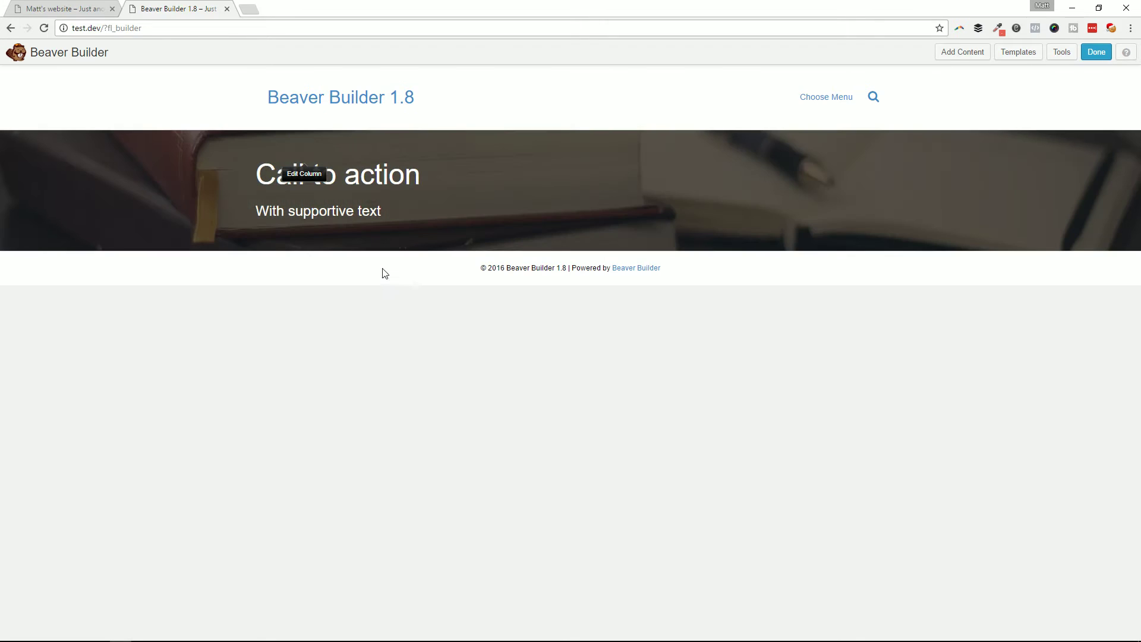
pyautogui.click(97, 4)
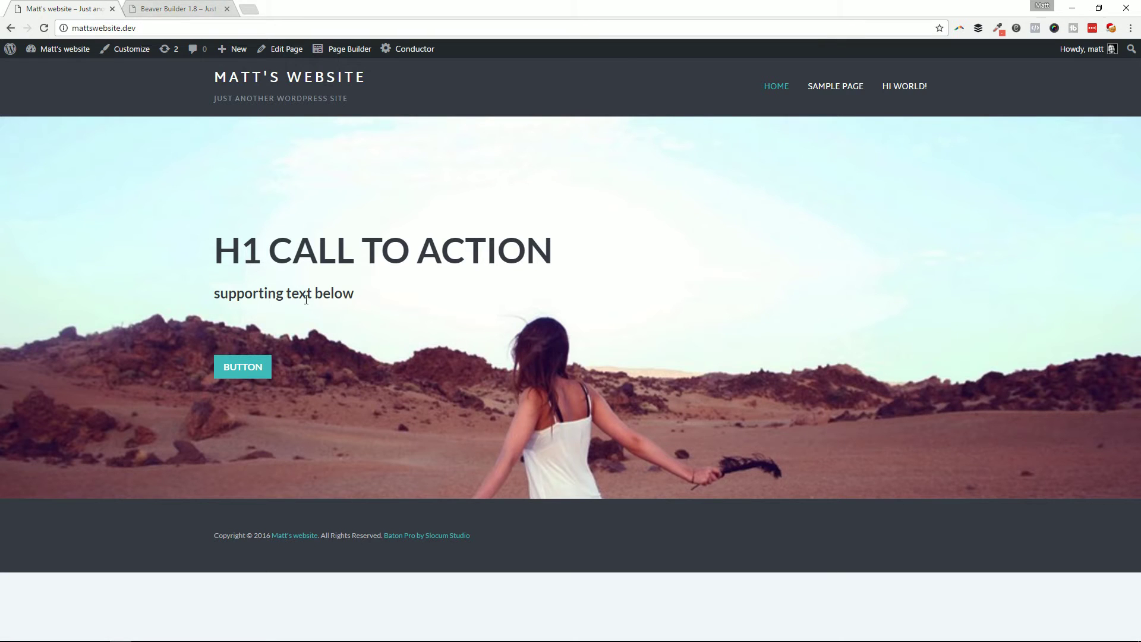
# - Enter 150 top and bottom margins in the text module's Advanced settings
pyautogui.click(235, 6)
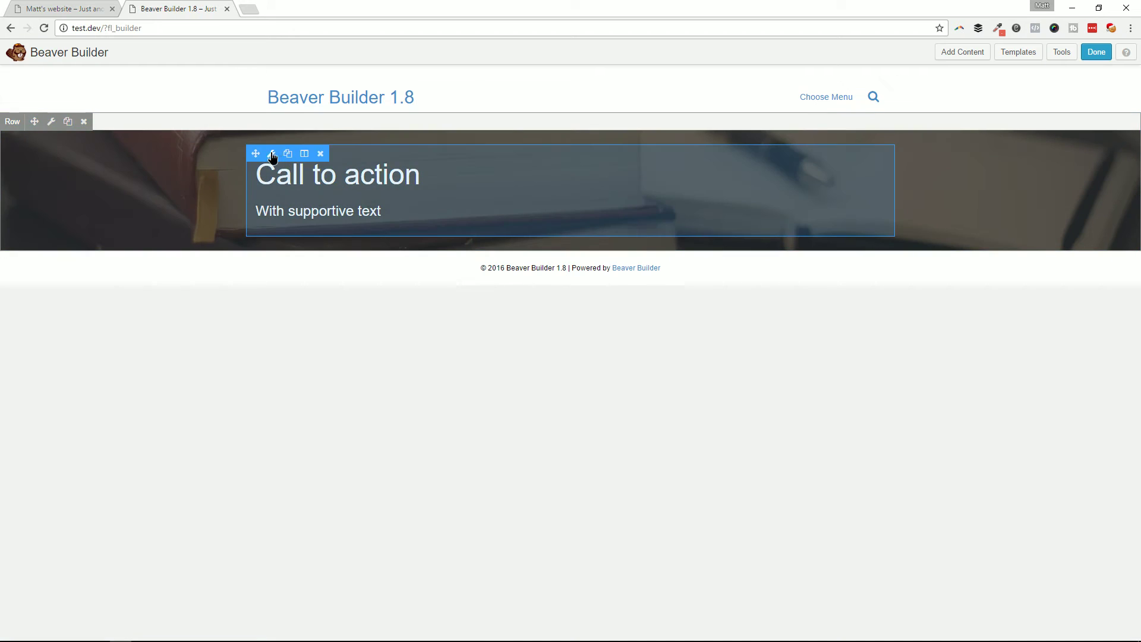
pyautogui.click(270, 155)
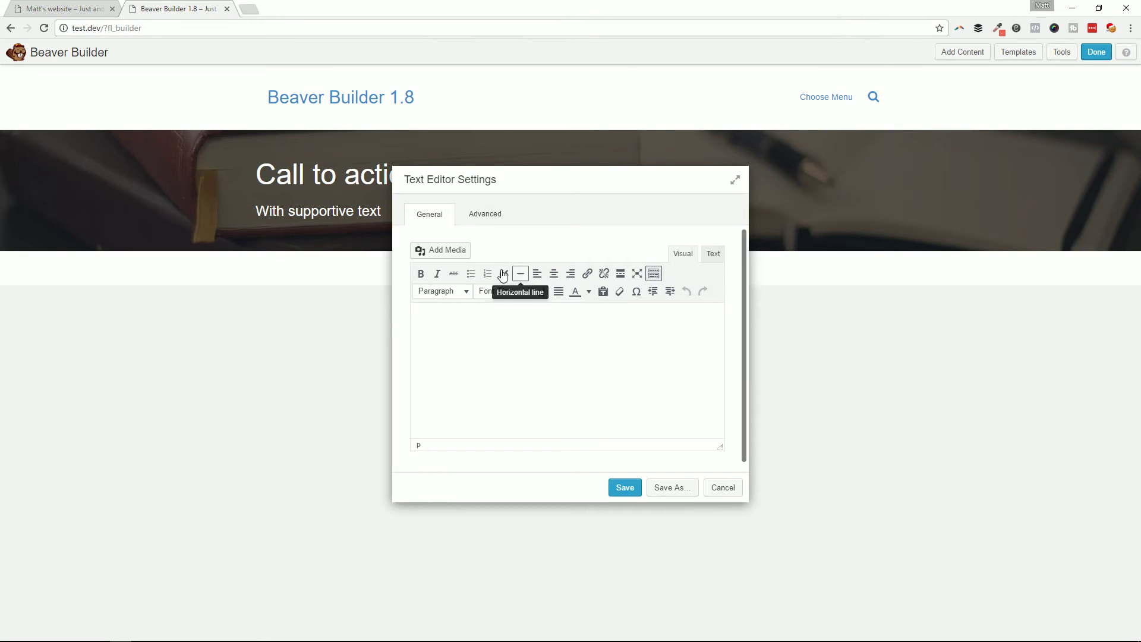
pyautogui.click(593, 426)
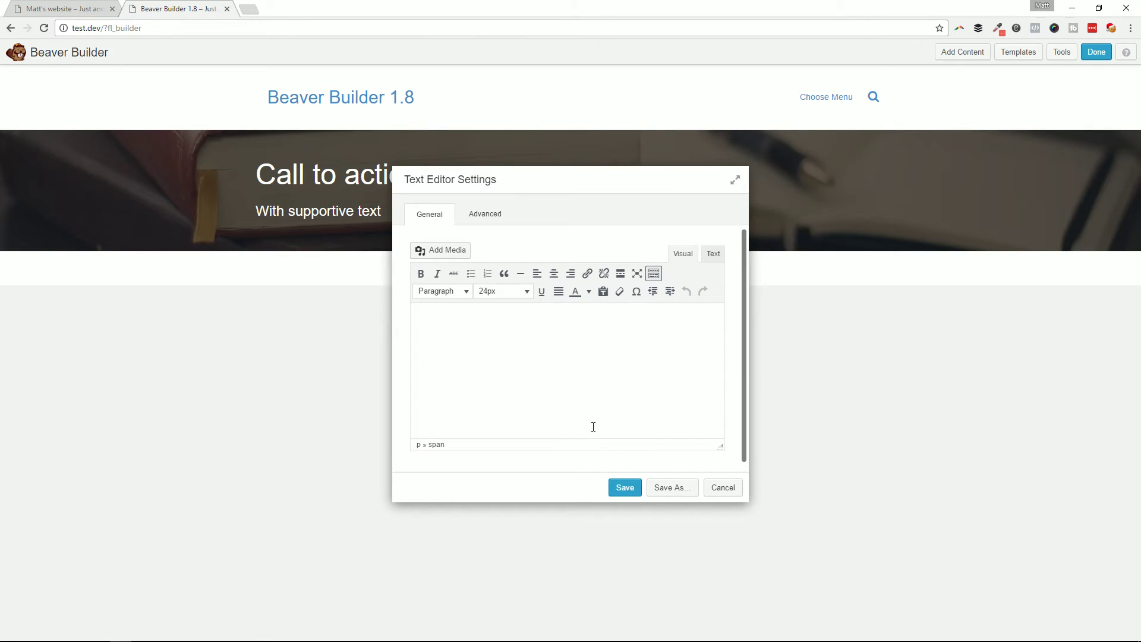
pyautogui.click(480, 219)
pyautogui.click(553, 284)
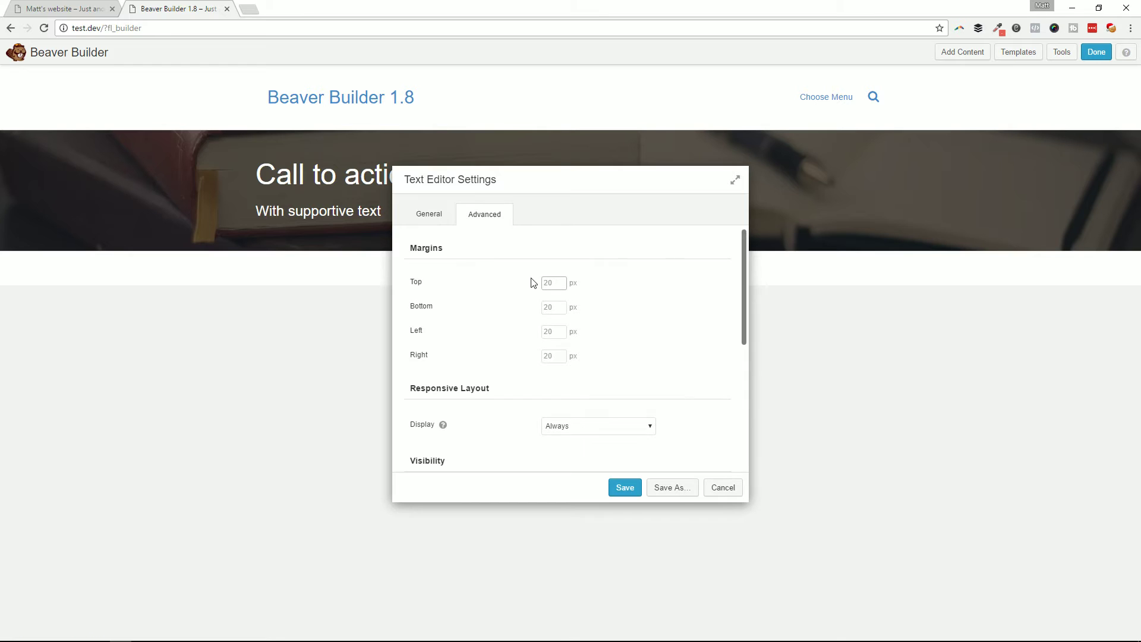
pyautogui.write('150')
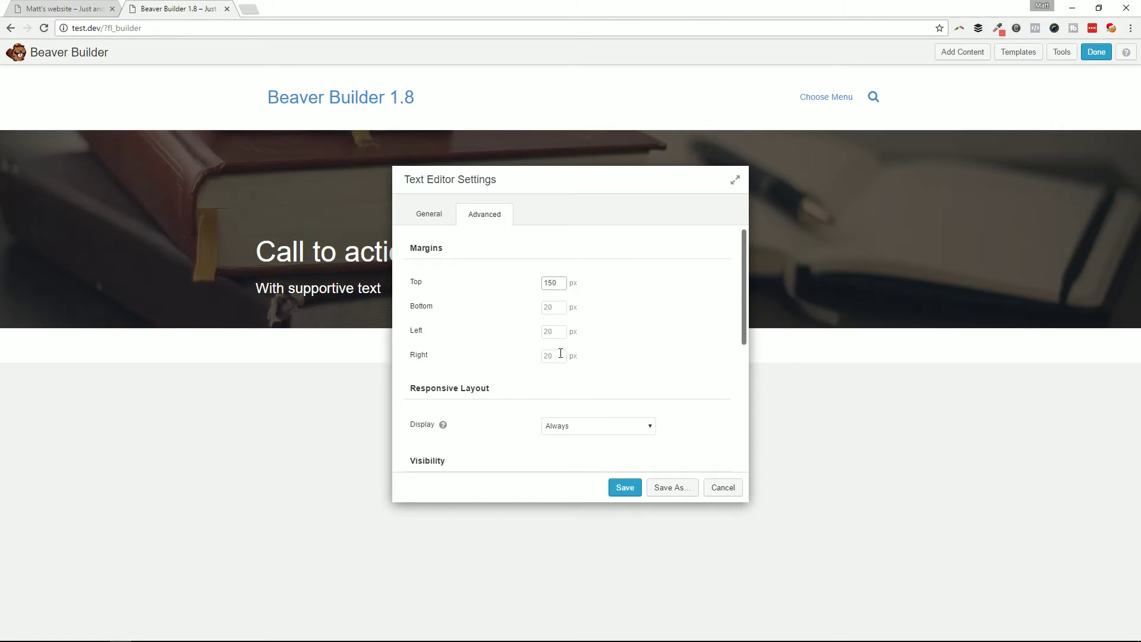
pyautogui.click(561, 353)
pyautogui.click(562, 308)
pyautogui.write('150')
# - Save the new margins and compare with the live Baton Pro site
pyautogui.scroll(-3, 654, 345)
pyautogui.scroll(3, 589, 300)
pyautogui.scroll(-2, 631, 314)
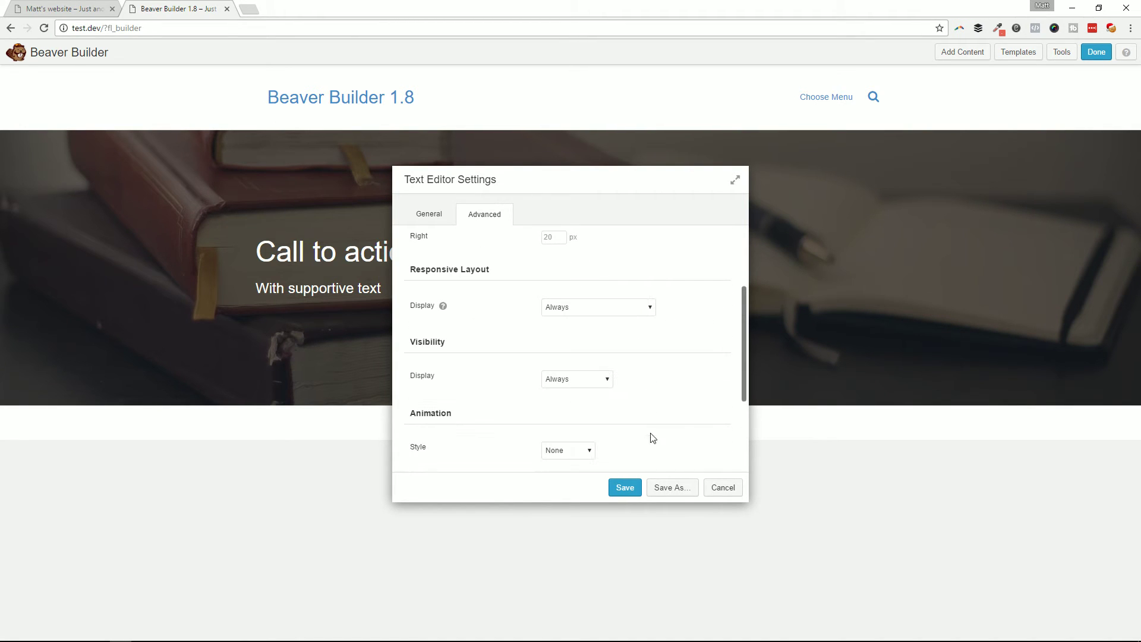
pyautogui.click(624, 489)
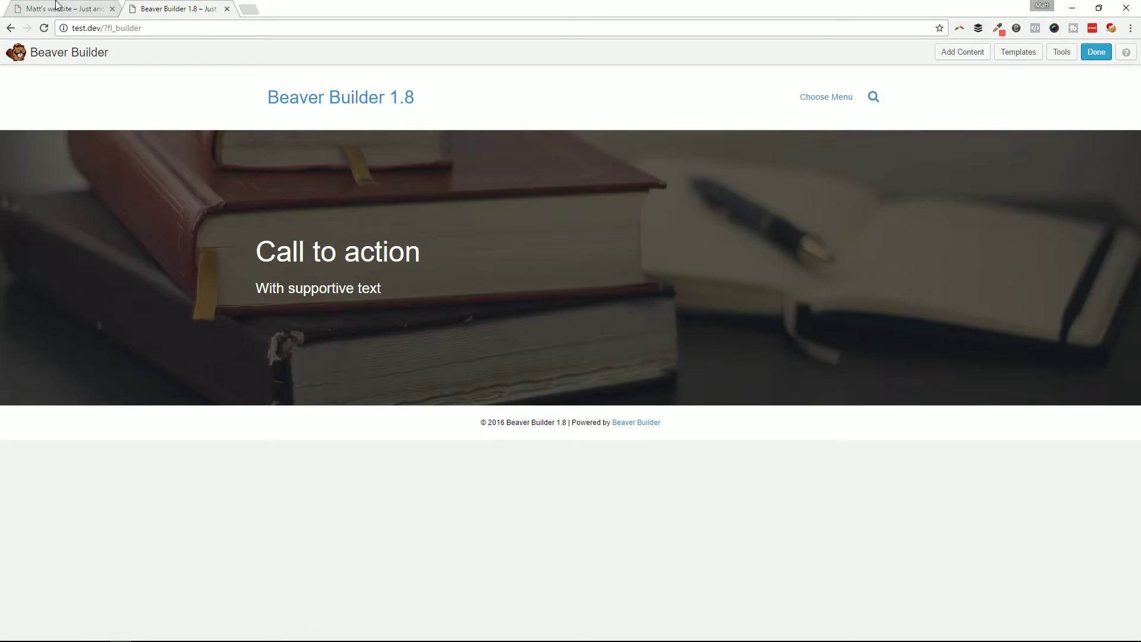
pyautogui.click(57, 5)
pyautogui.hotkey('ctrl', 'Tab')
pyautogui.click(38, 5)
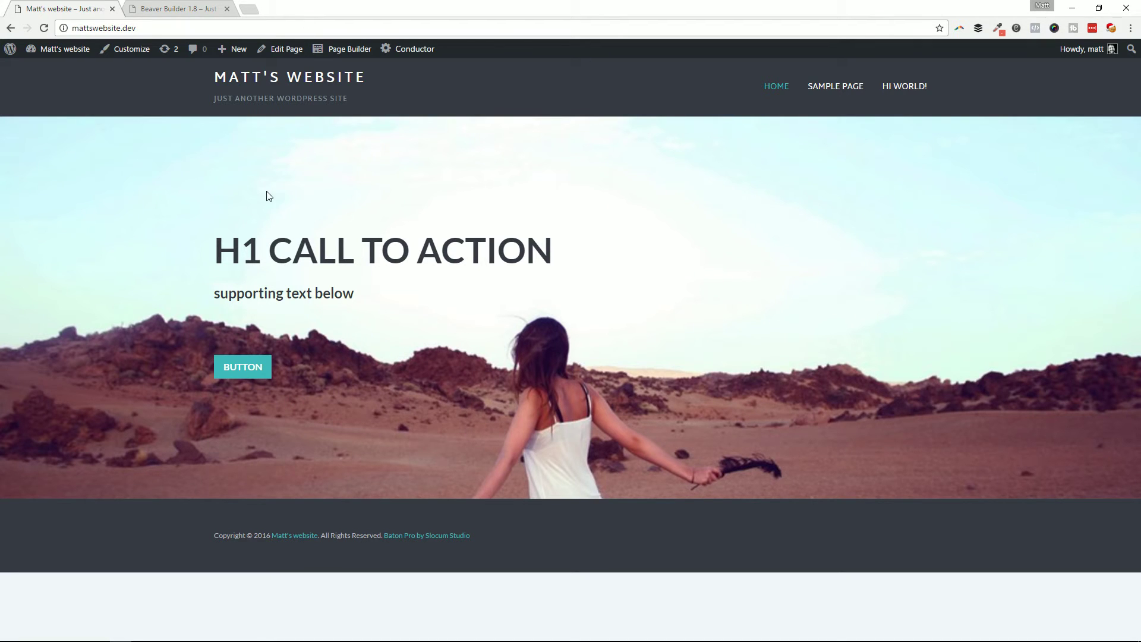
# - Insert a column after the call-to-action column and resize both to about 50%
pyautogui.click(178, 8)
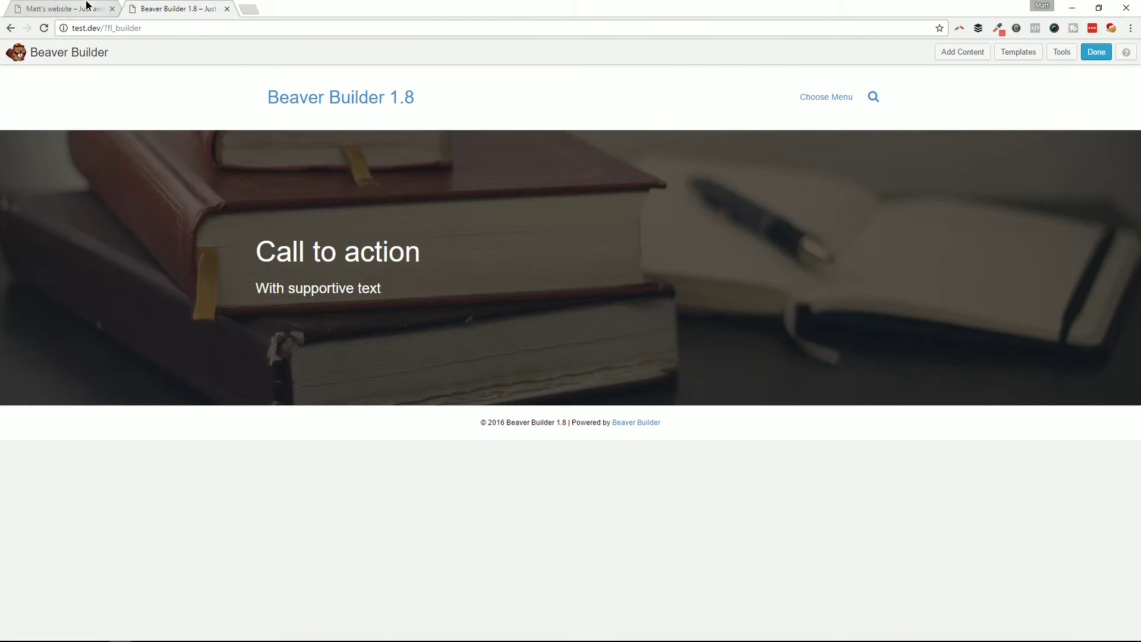
pyautogui.click(26, 12)
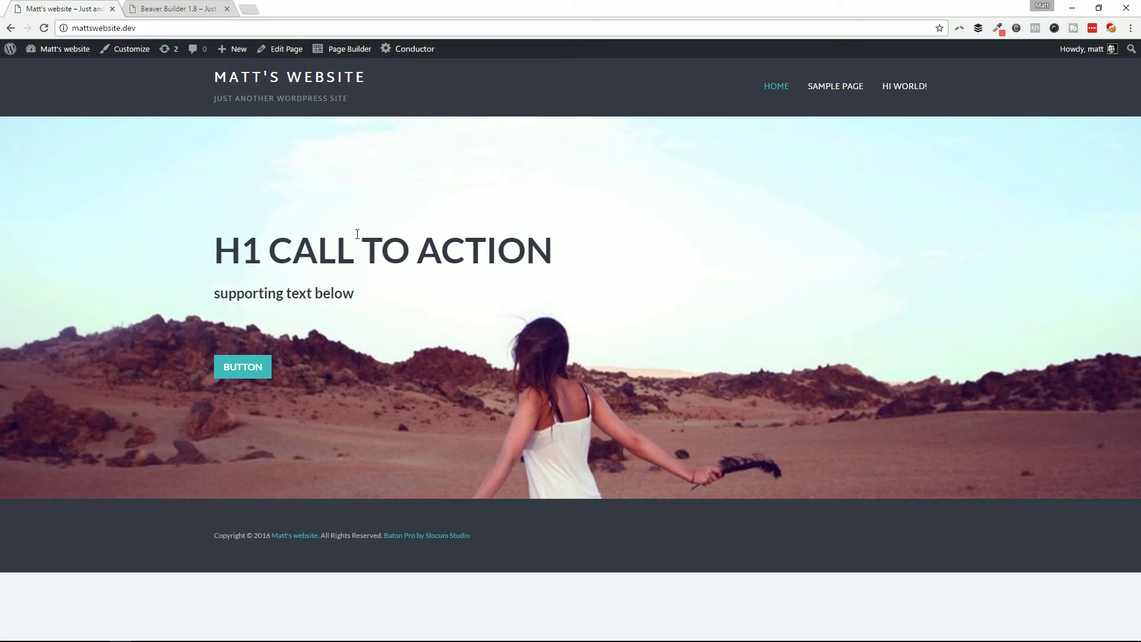
pyautogui.click(156, 8)
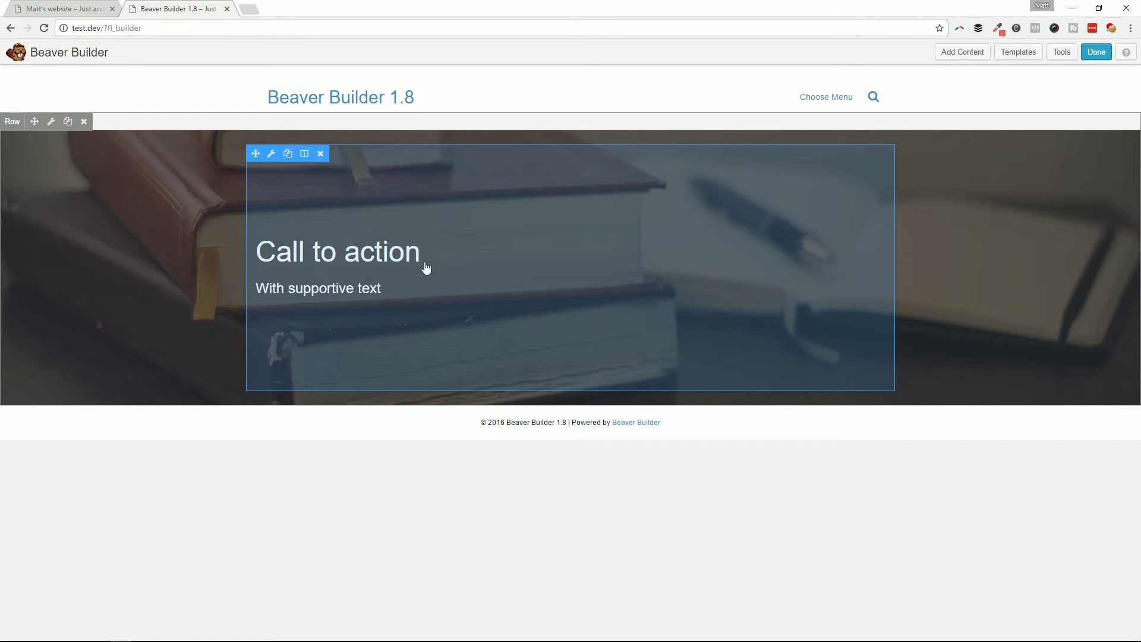
pyautogui.click(304, 154)
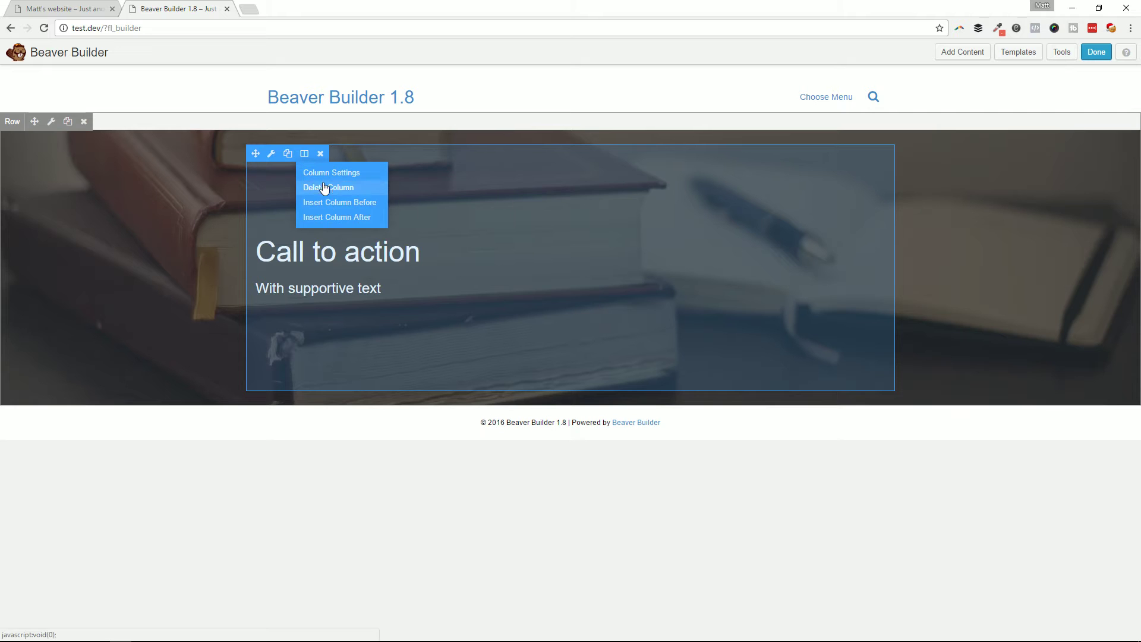
pyautogui.click(339, 217)
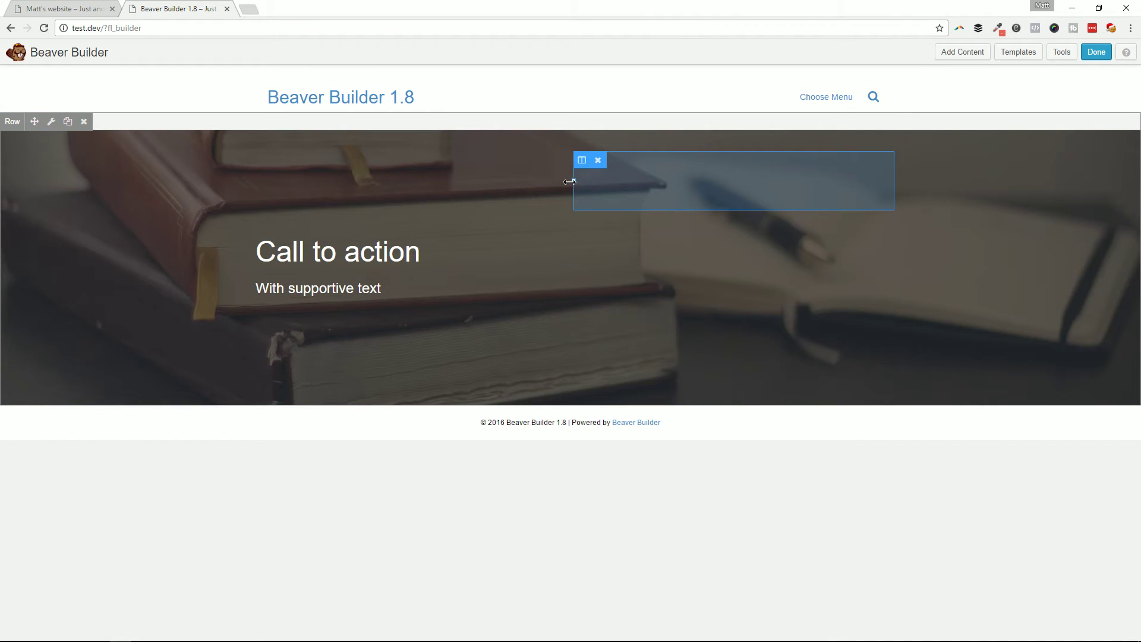
pyautogui.moveTo(575, 180); pyautogui.dragTo(675, 241)
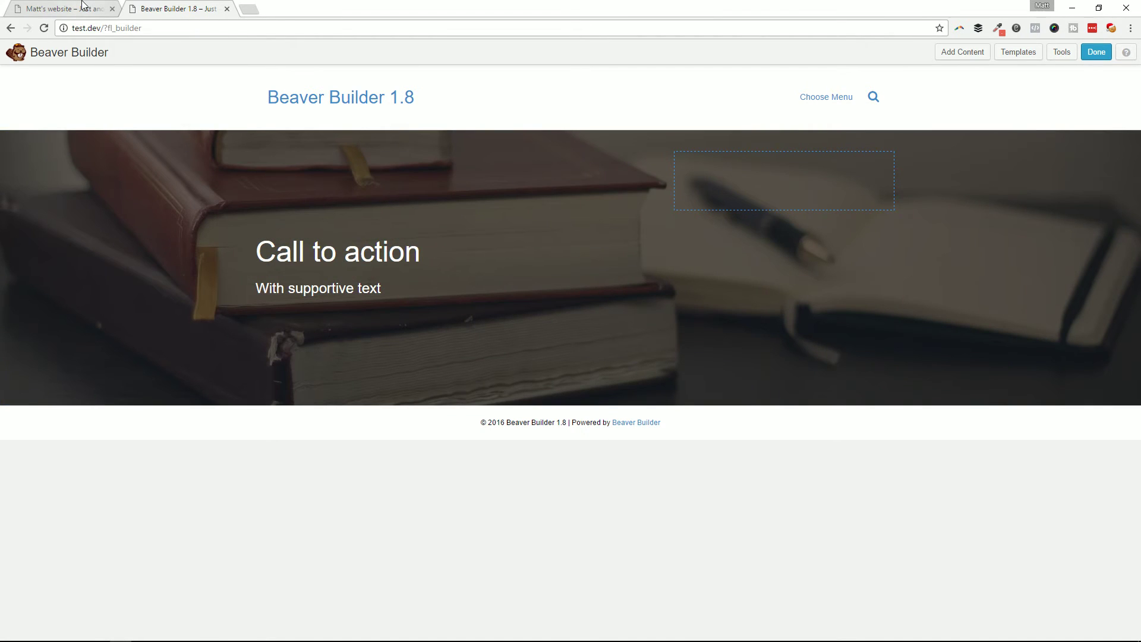
# - Launch Customize from the Baton Pro site's admin bar
pyautogui.click(87, 8)
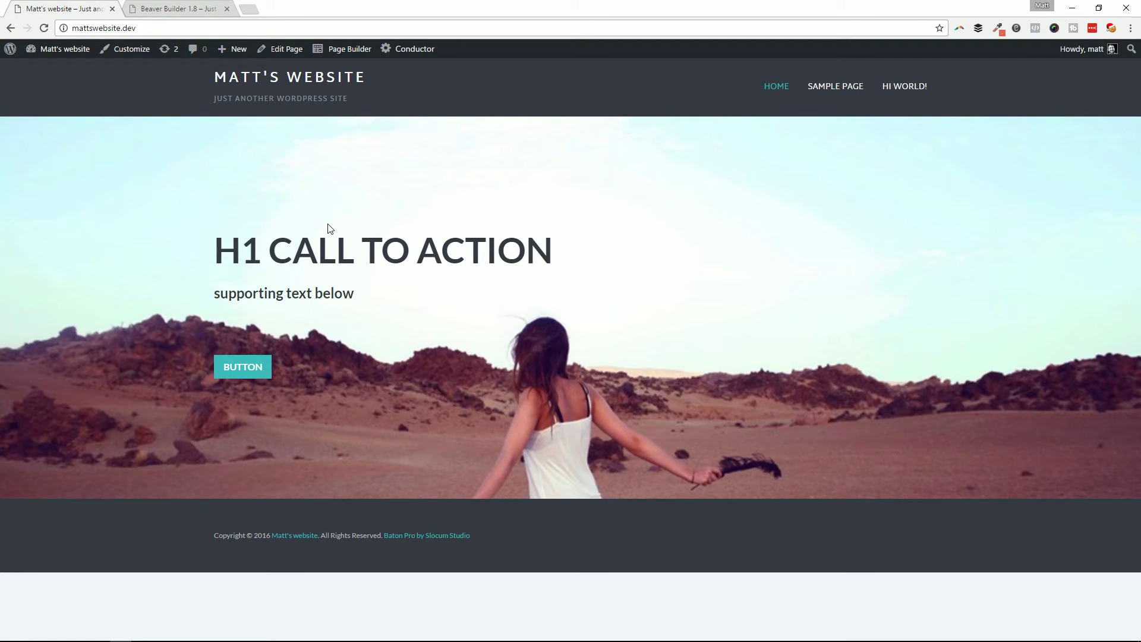
pyautogui.click(134, 51)
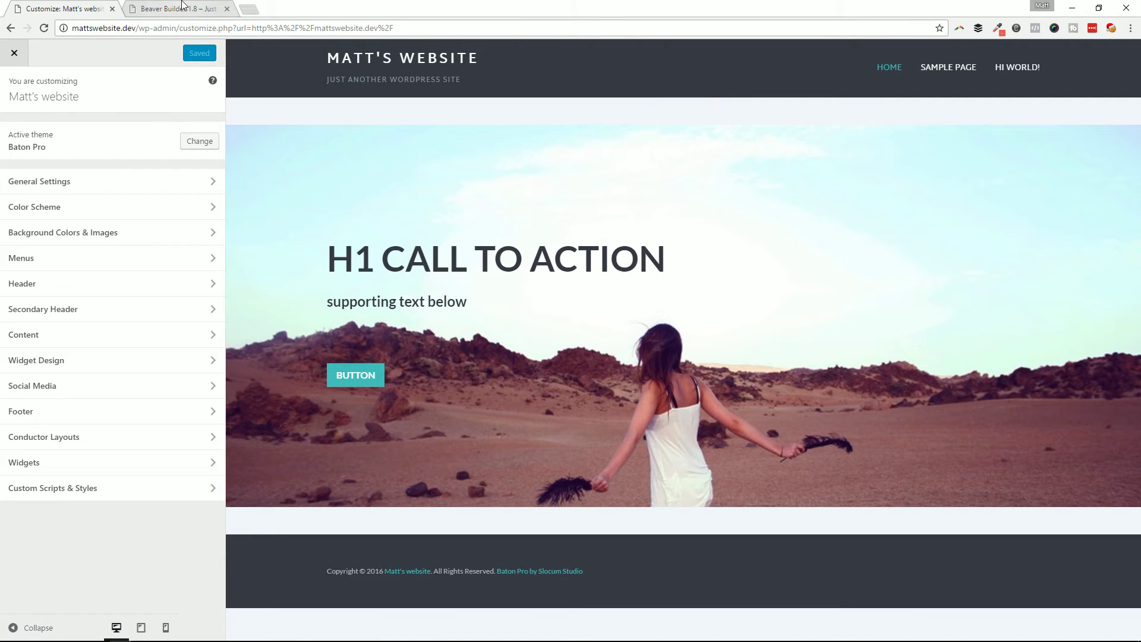
pyautogui.click(179, 8)
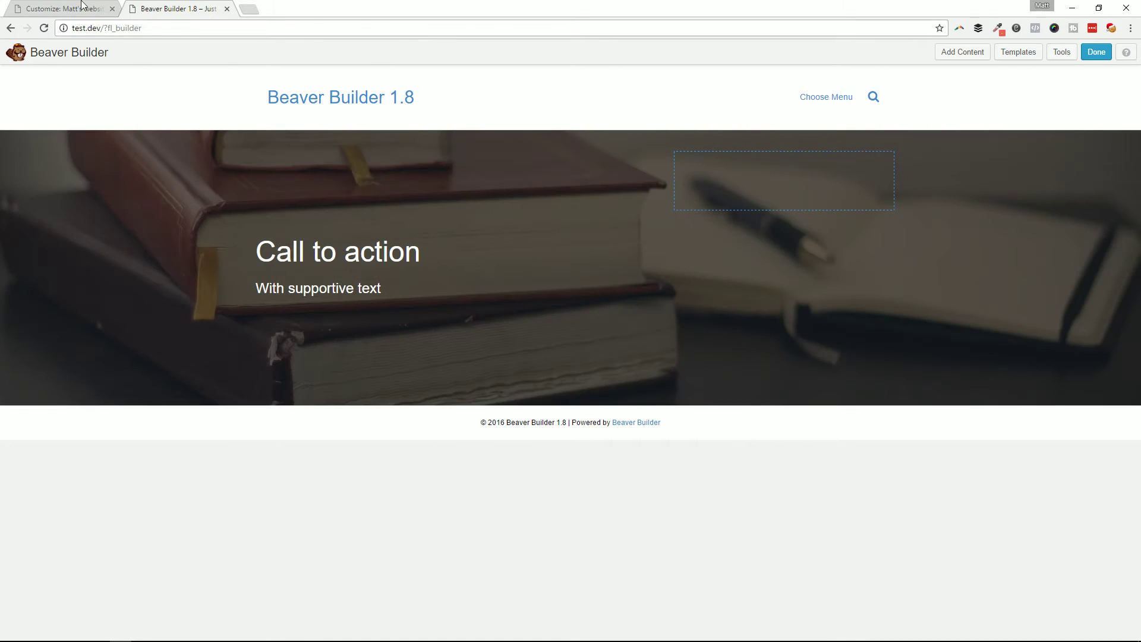
pyautogui.click(65, 8)
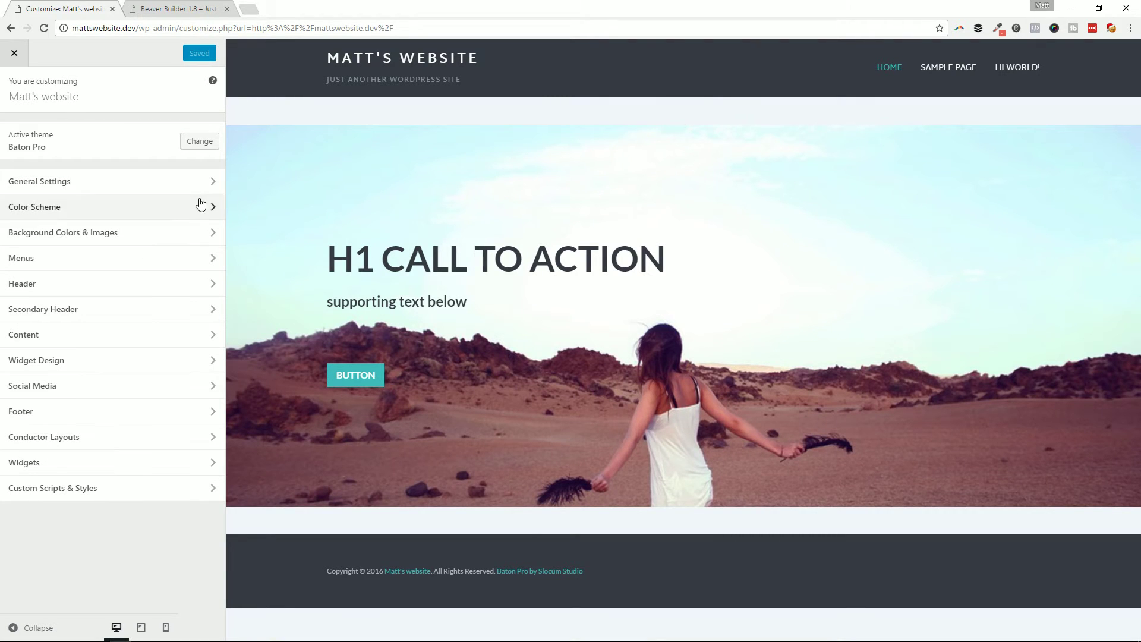
# - Add a Note Widget to the Front Page widgets and choose the Baton Features 1 layout
pyautogui.click(674, 109)
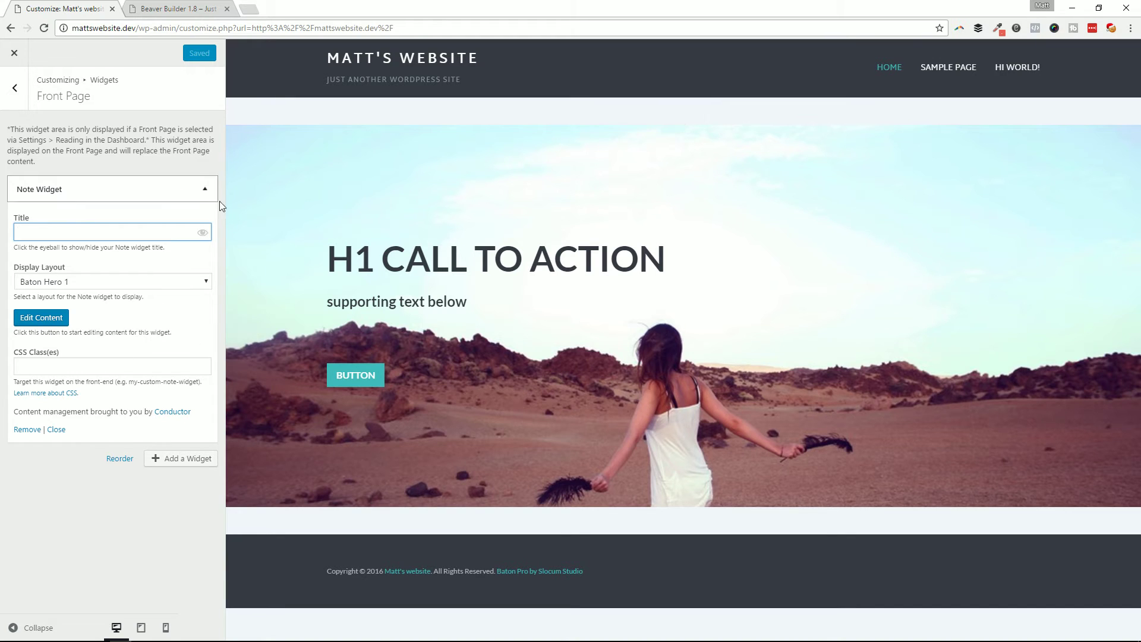
pyautogui.click(205, 189)
pyautogui.click(191, 219)
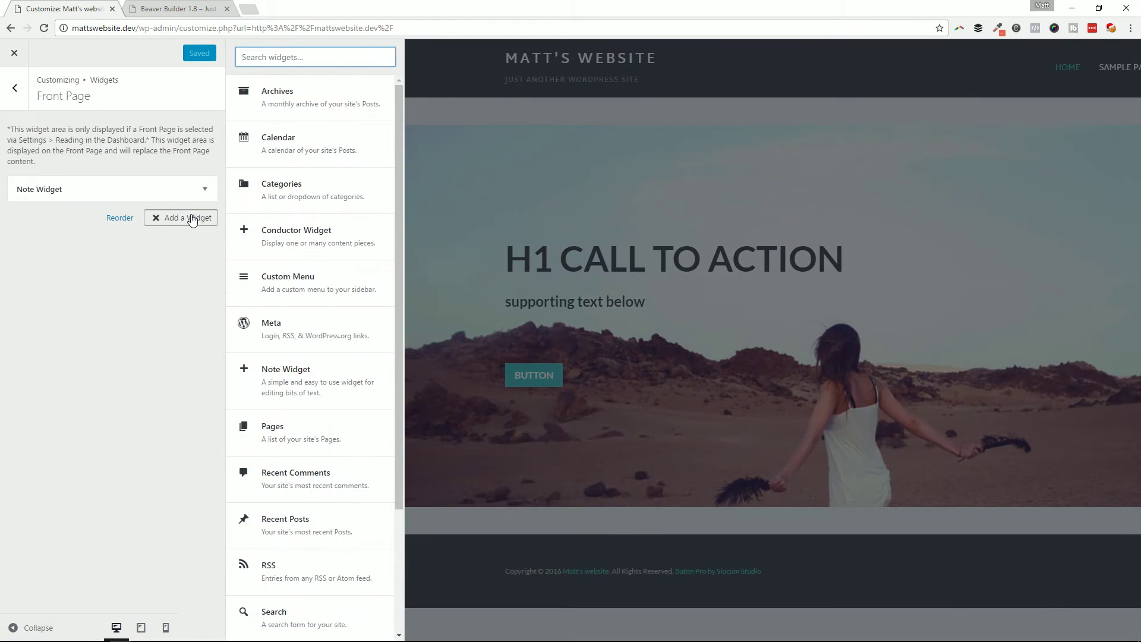
pyautogui.write('note')
pyautogui.click(267, 102)
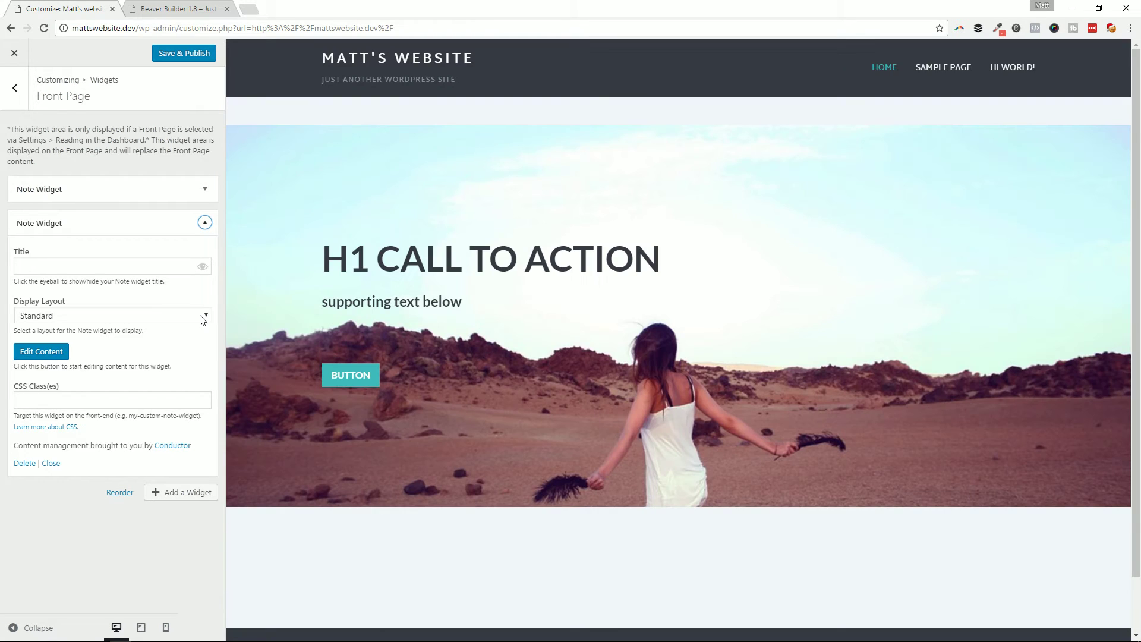
pyautogui.click(202, 320)
pyautogui.click(171, 528)
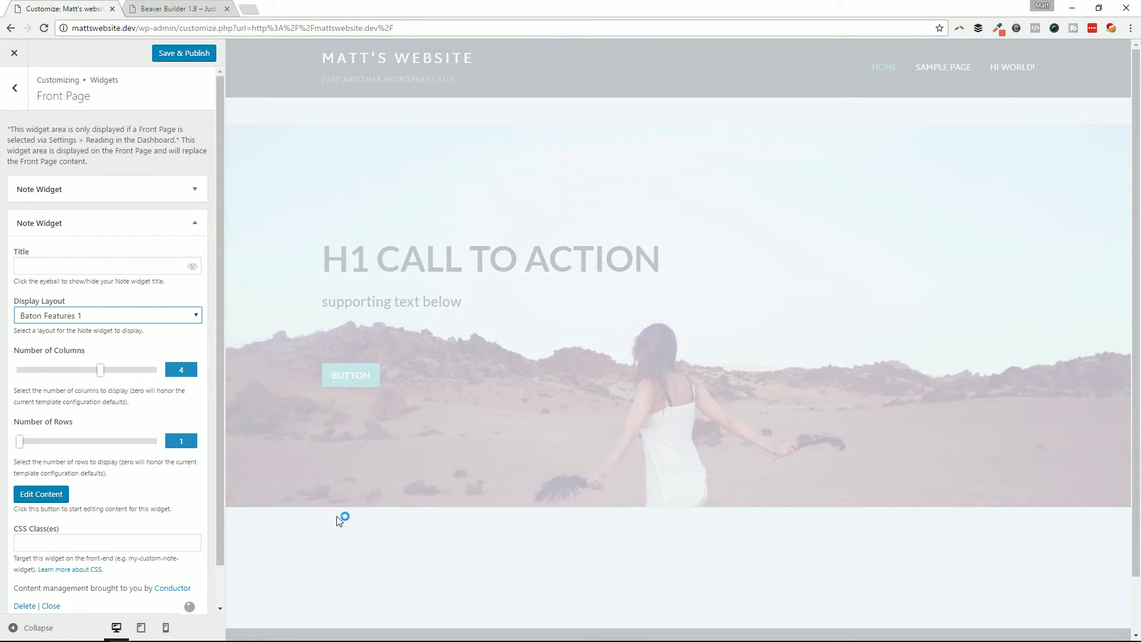
pyautogui.scroll(-1, 250, 531)
pyautogui.scroll(-5, 251, 531)
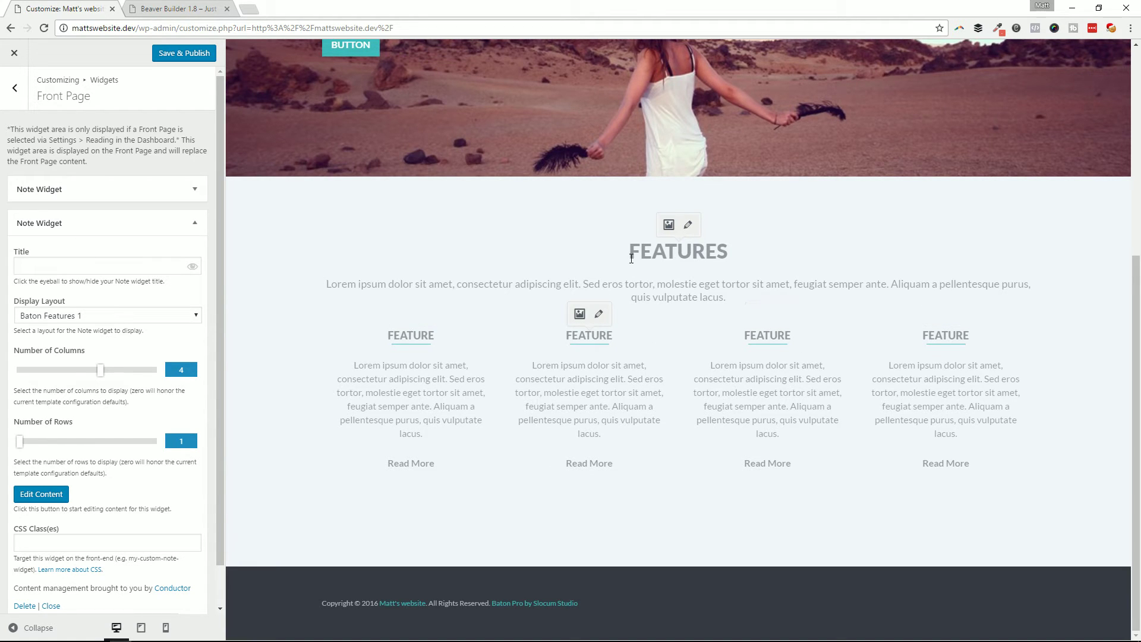
# - Change the section heading to 'CHECKOUT OUR FEATURES'
pyautogui.scroll(2, 523, 321)
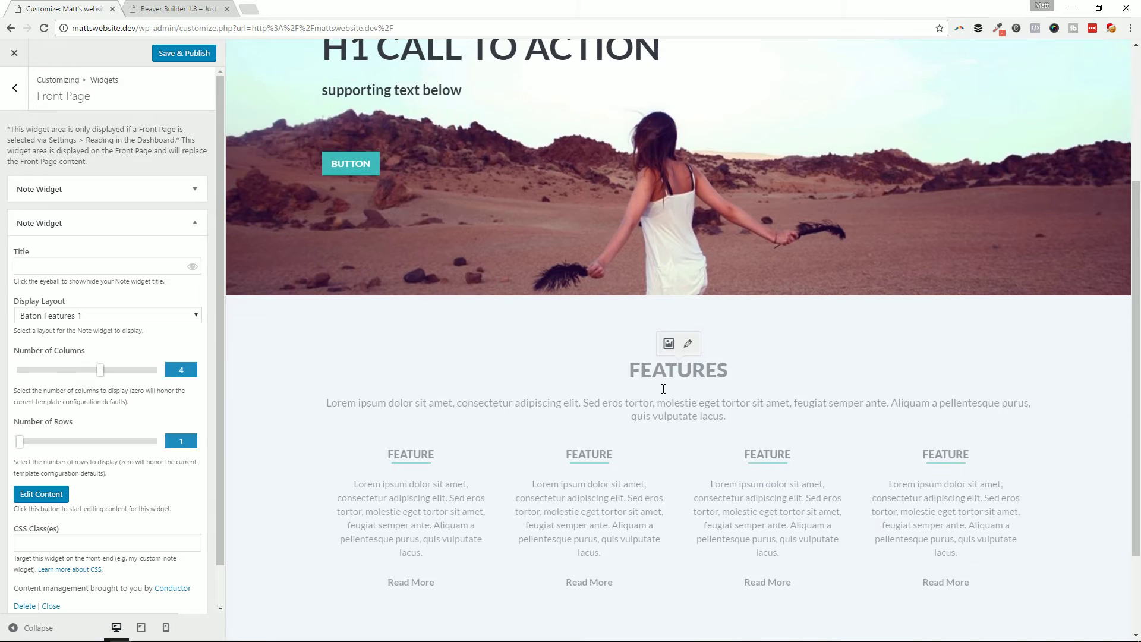
pyautogui.click(661, 378)
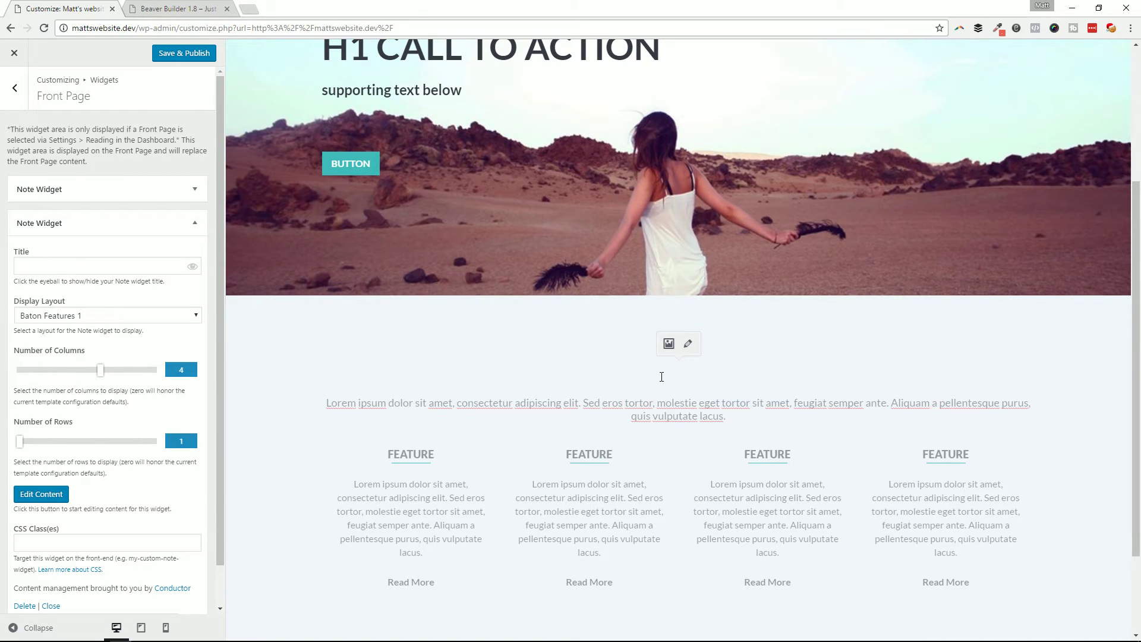
pyautogui.scroll(3, 661, 377)
pyautogui.scroll(-2, 678, 547)
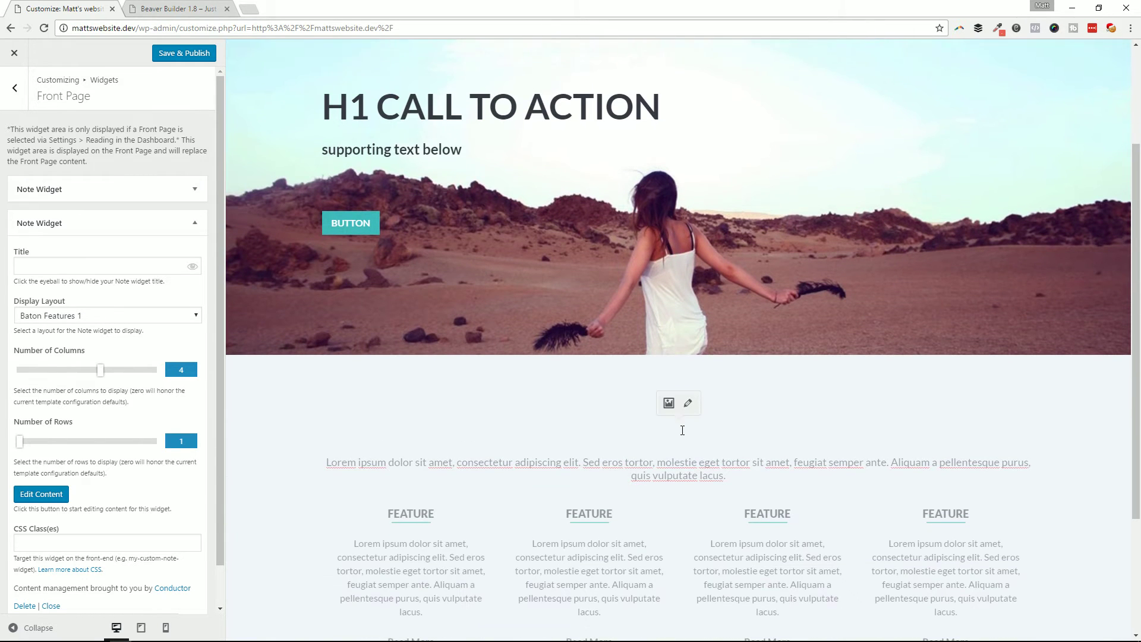
pyautogui.write('CHECKOUT ')
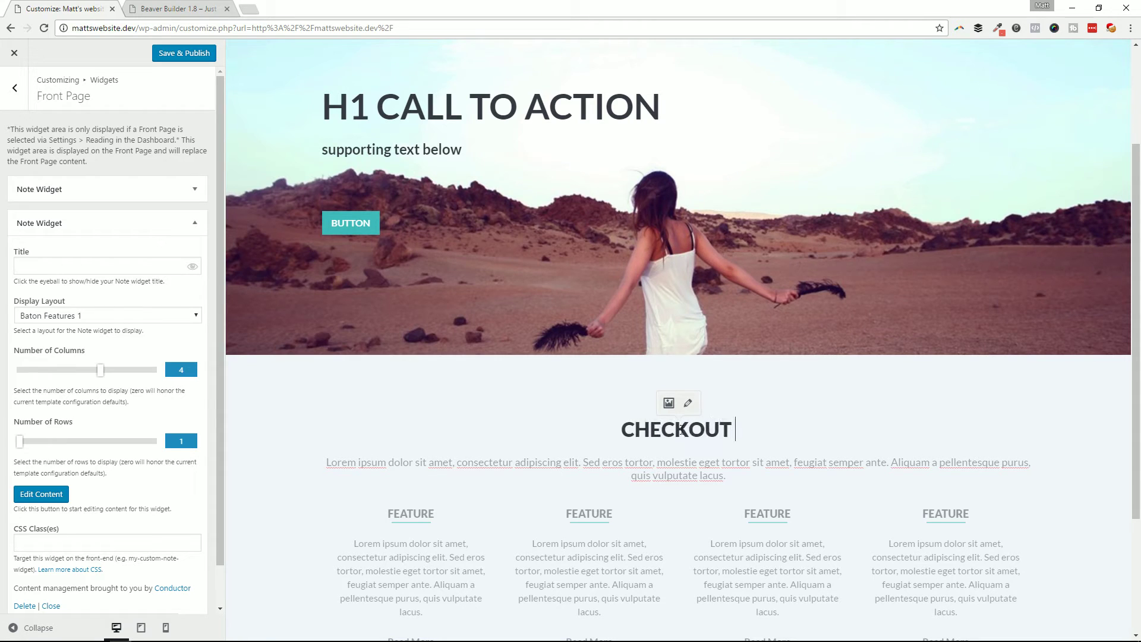
pyautogui.write('OUR FEATURES')
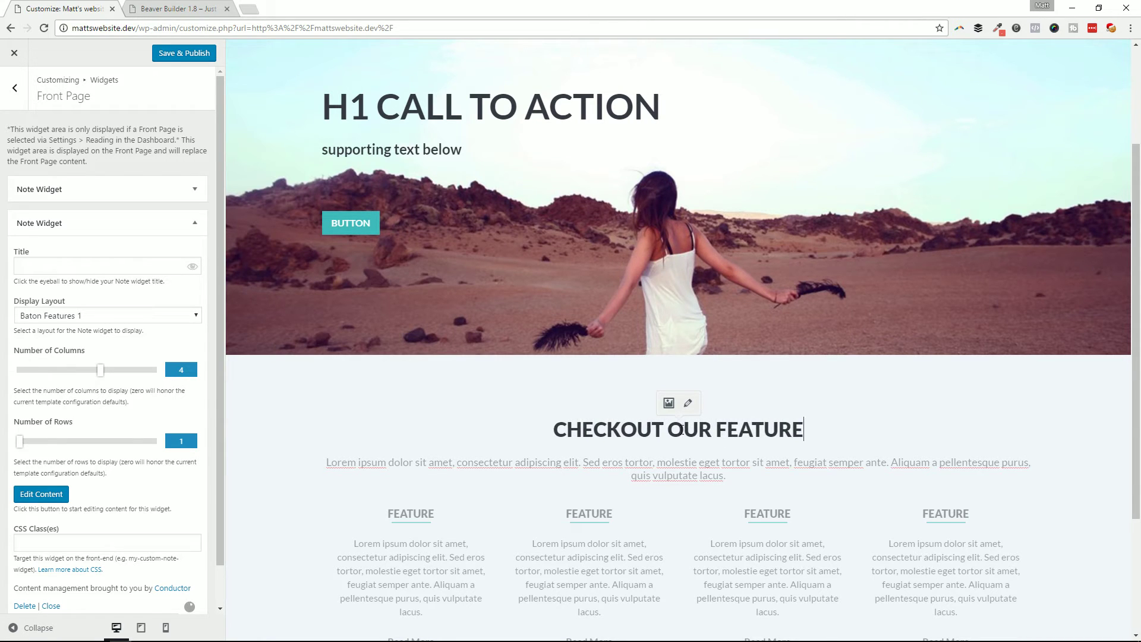
# - Rename the four feature headings to 'FEATURE 1', 'TWO', 'THREE' and 'FOUR'
pyautogui.doubleClick(413, 513)
pyautogui.press('BackSpace')
pyautogui.write('FEATURE 1')
pyautogui.doubleClick(600, 512)
pyautogui.press('BackSpace')
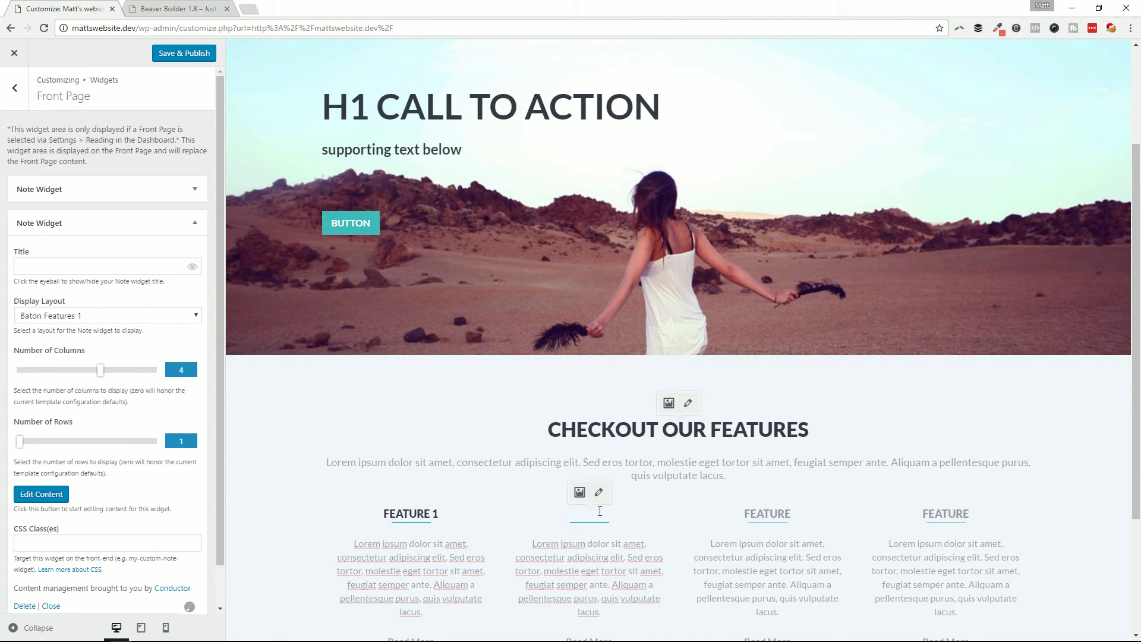
pyautogui.write('TWO')
pyautogui.doubleClick(759, 514)
pyautogui.press('BackSpace')
pyautogui.write('THREE')
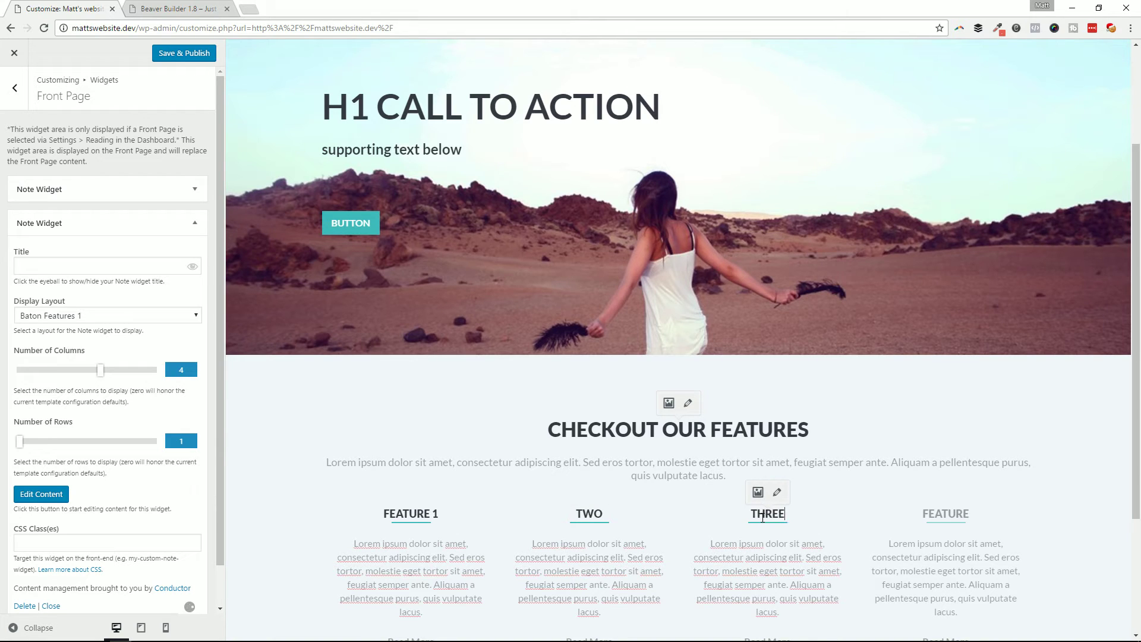
pyautogui.click(951, 517)
pyautogui.write('OUR')
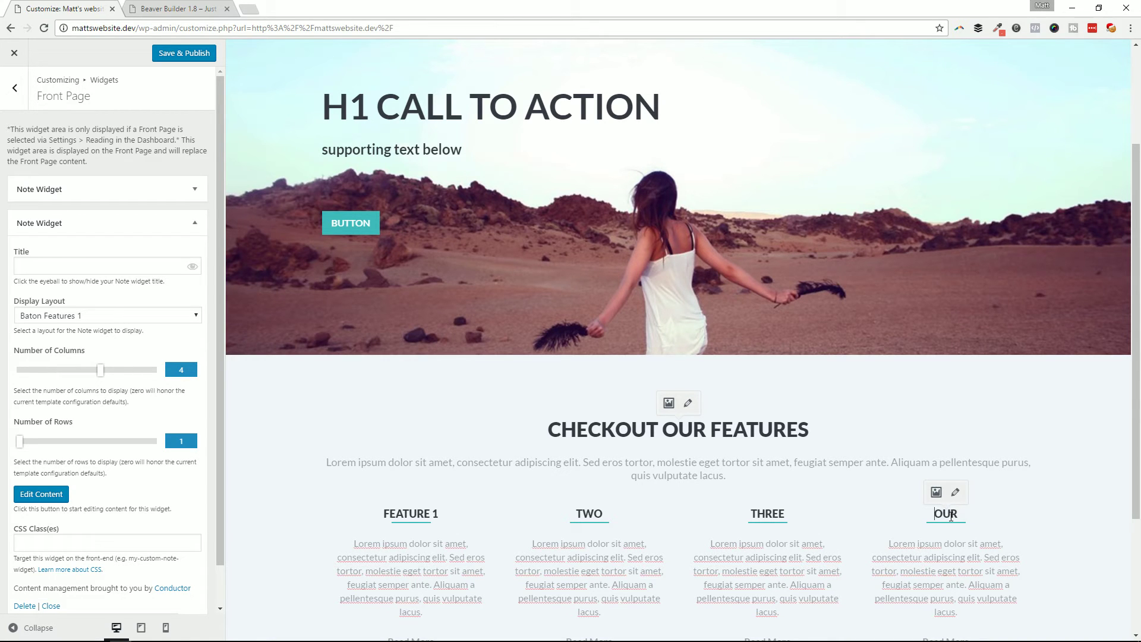
pyautogui.write('F')
pyautogui.scroll(-2, 714, 561)
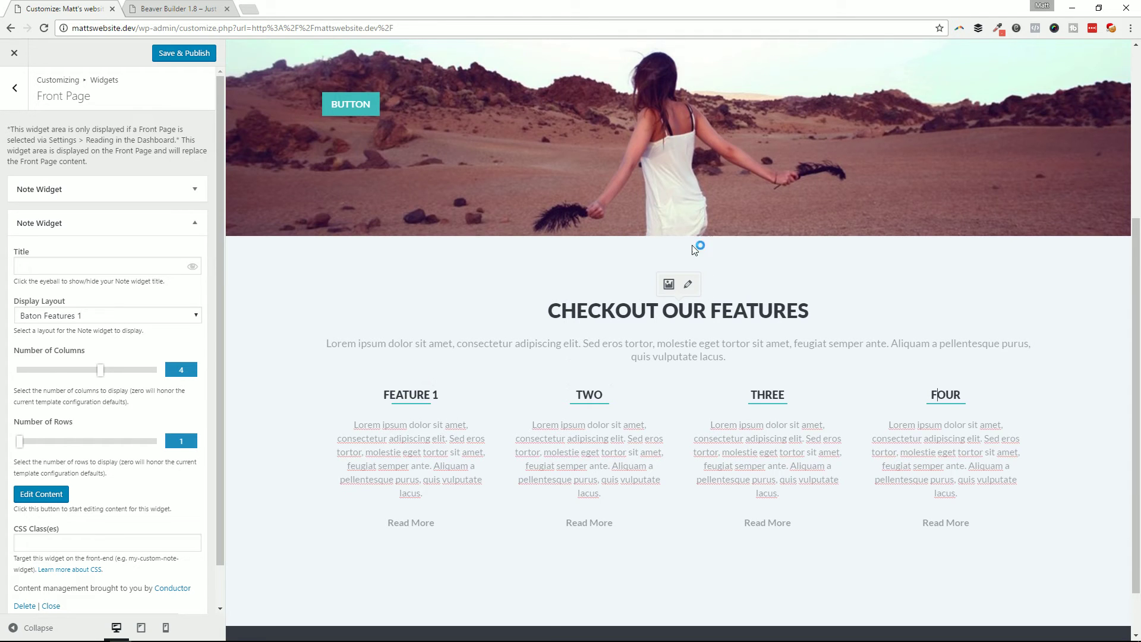
pyautogui.scroll(4, 626, 292)
pyautogui.scroll(-5, 535, 208)
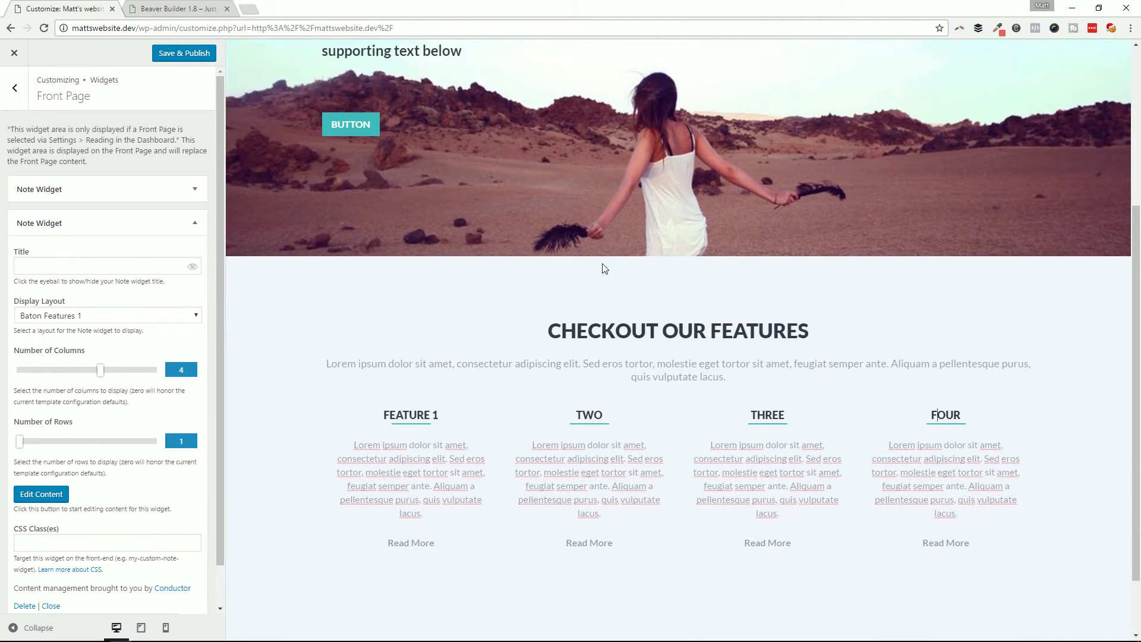
pyautogui.click(932, 368)
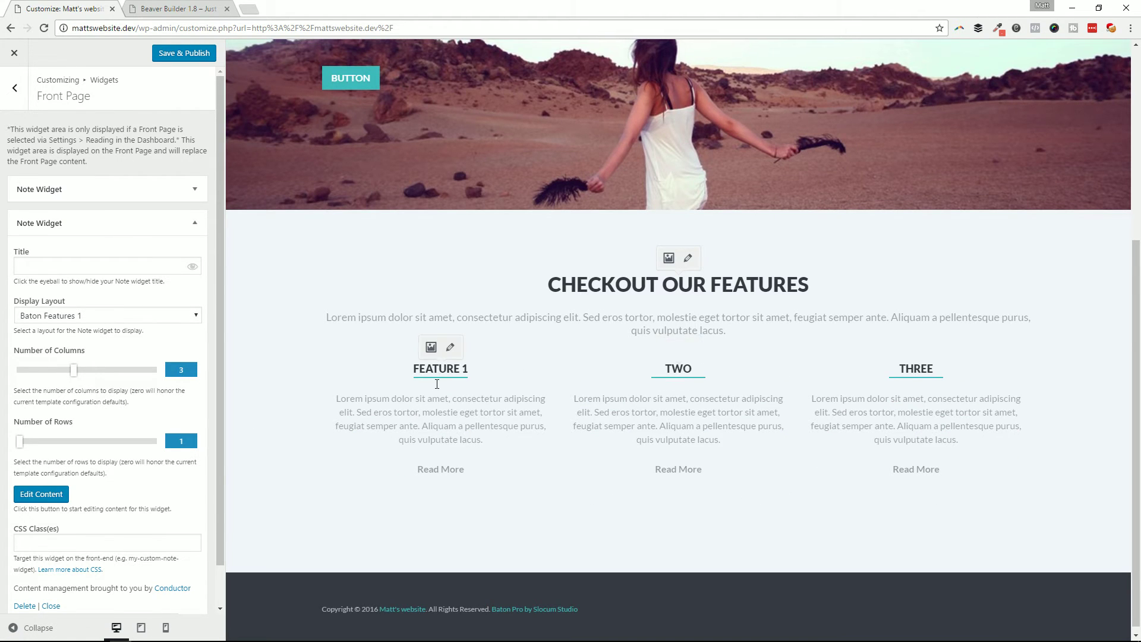
# - Set the features grid to three columns by two rows
pyautogui.scroll(5, 482, 378)
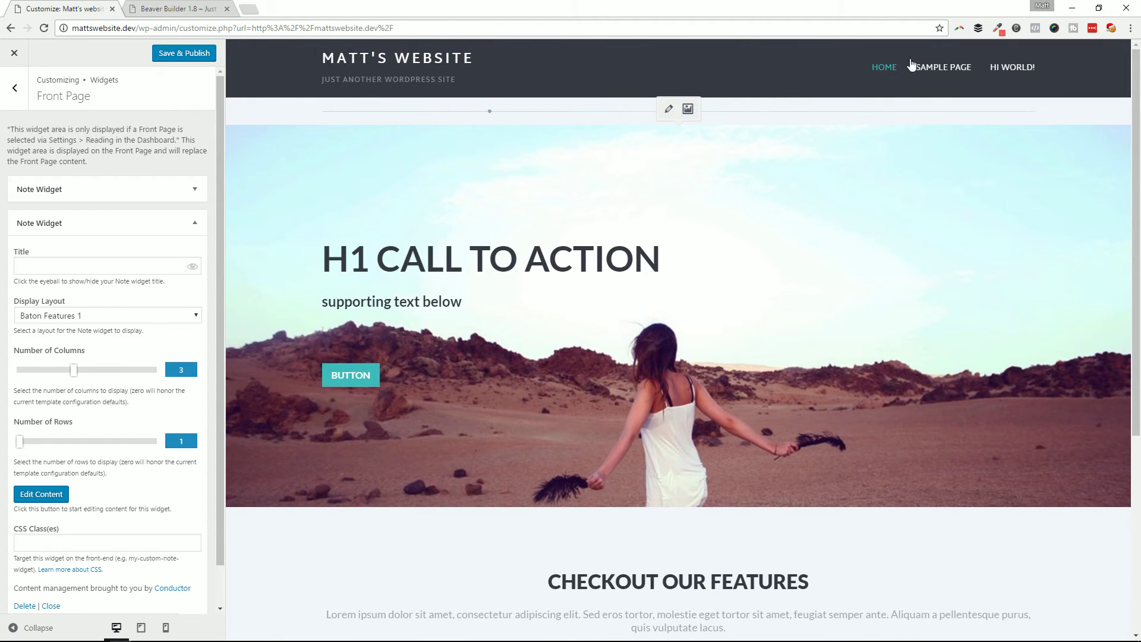
pyautogui.scroll(-5, 681, 413)
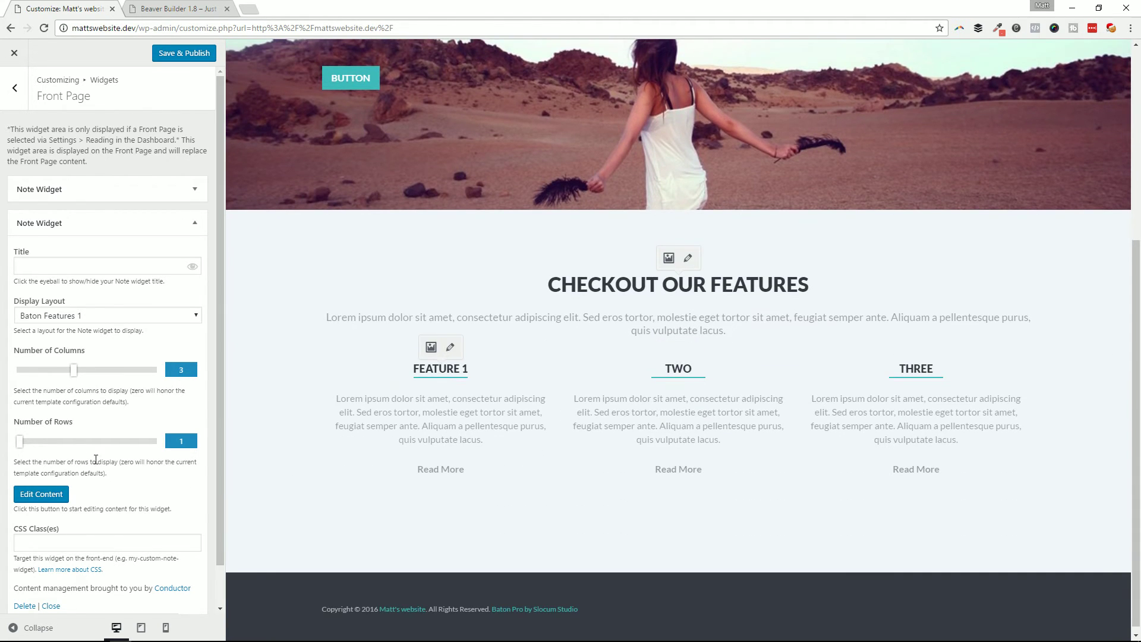
pyautogui.moveTo(21, 447); pyautogui.dragTo(34, 449)
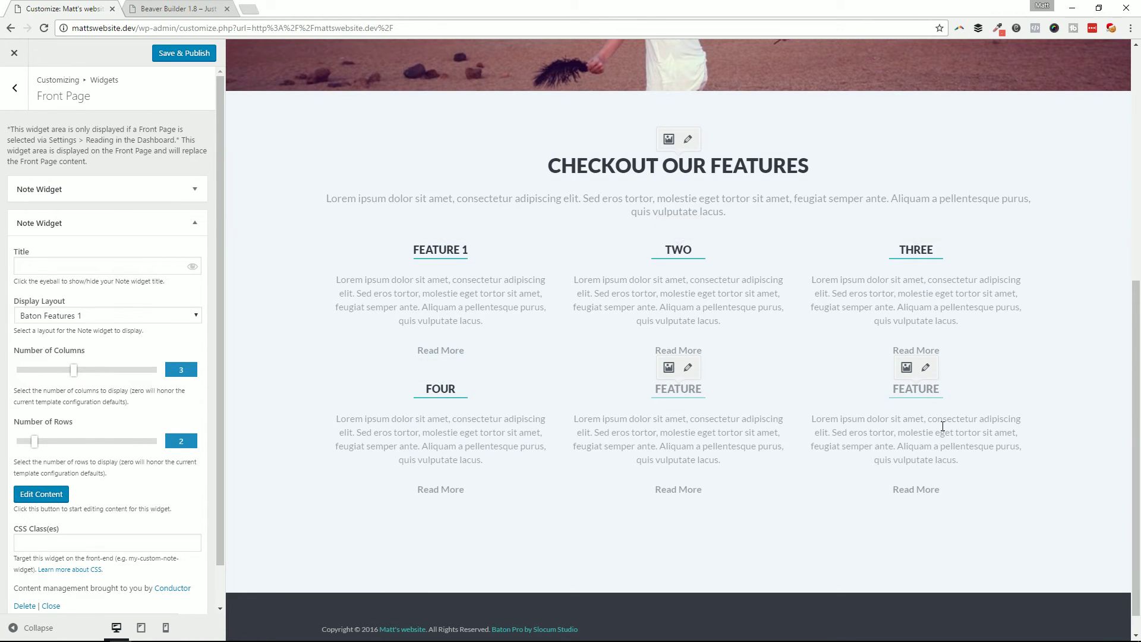
pyautogui.scroll(-1, 654, 456)
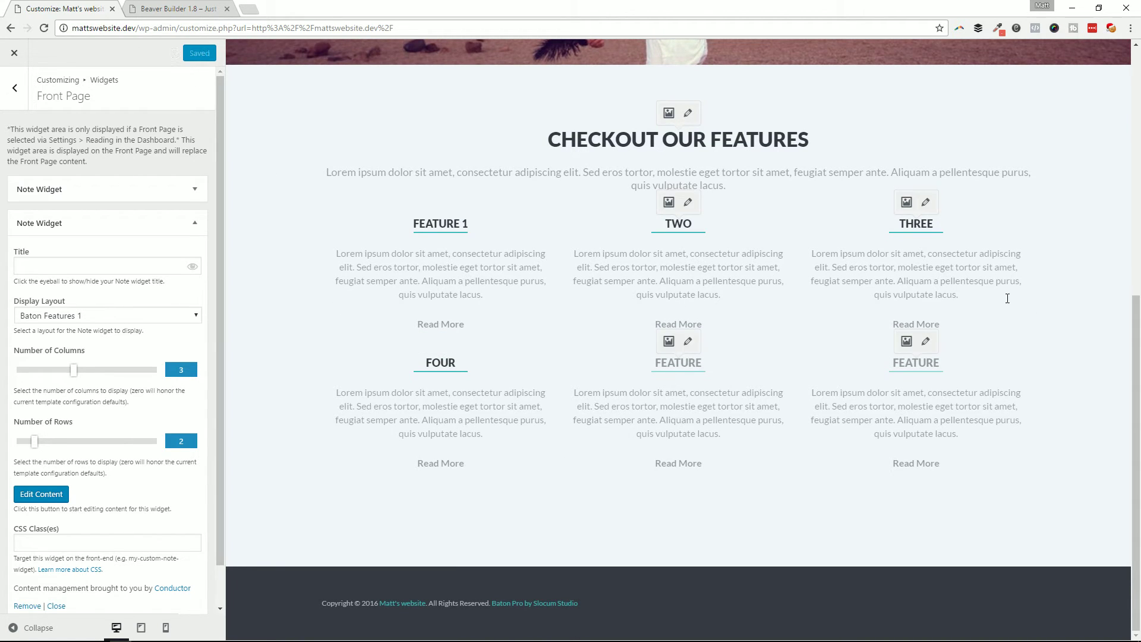
# - Add a four-column row below the hero and delete the stray one-column row
pyautogui.click(191, 5)
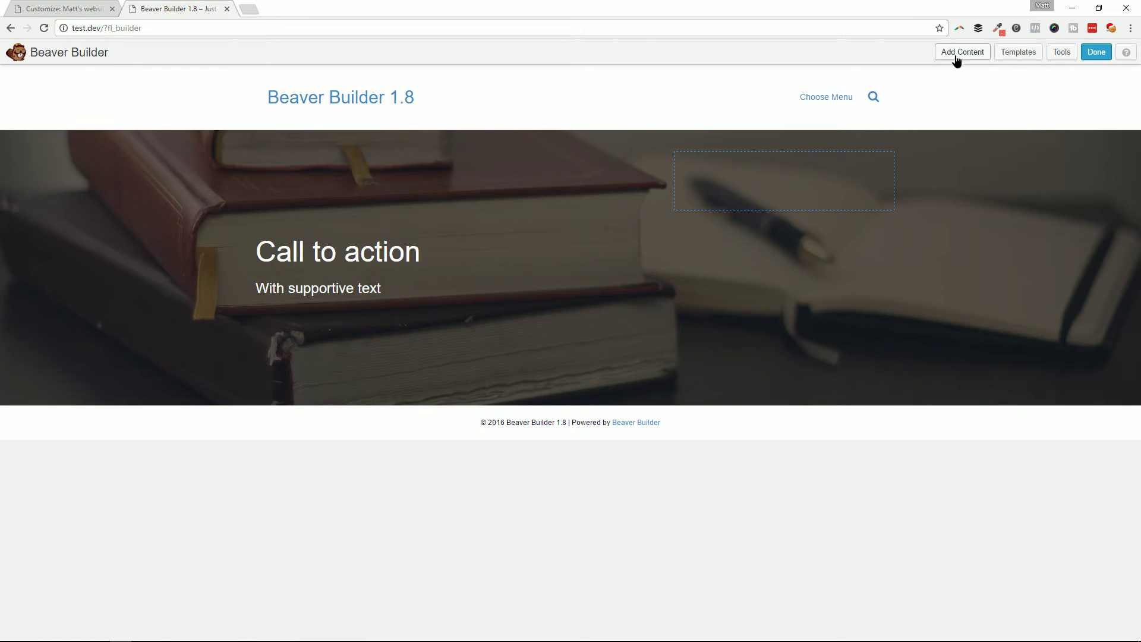
pyautogui.click(960, 54)
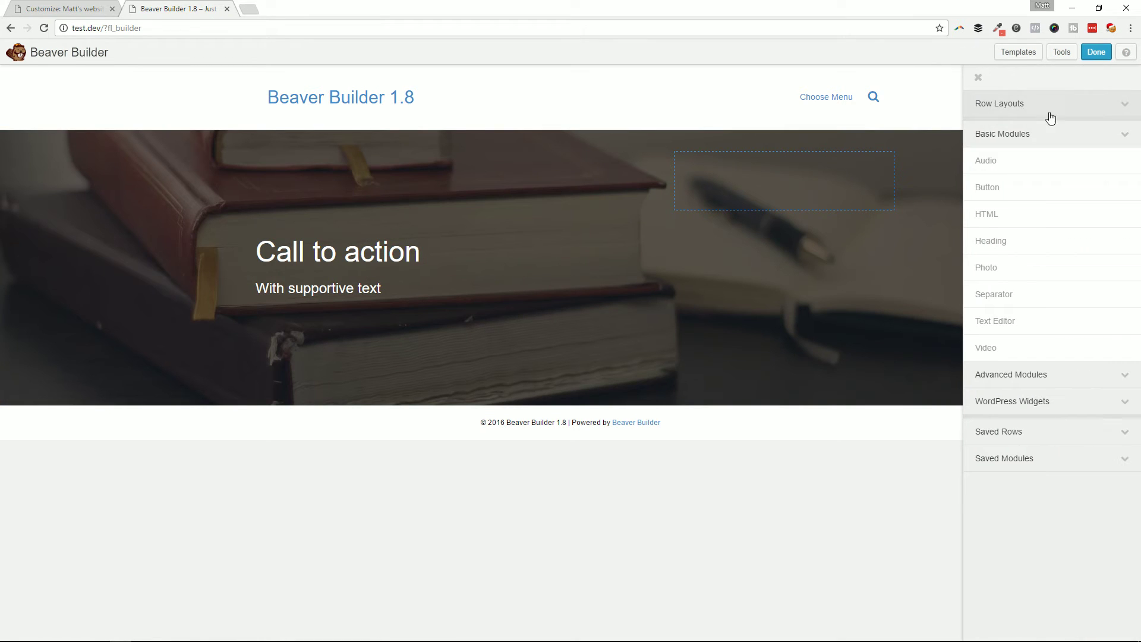
pyautogui.click(1050, 110)
pyautogui.moveTo(1037, 132); pyautogui.dragTo(566, 444)
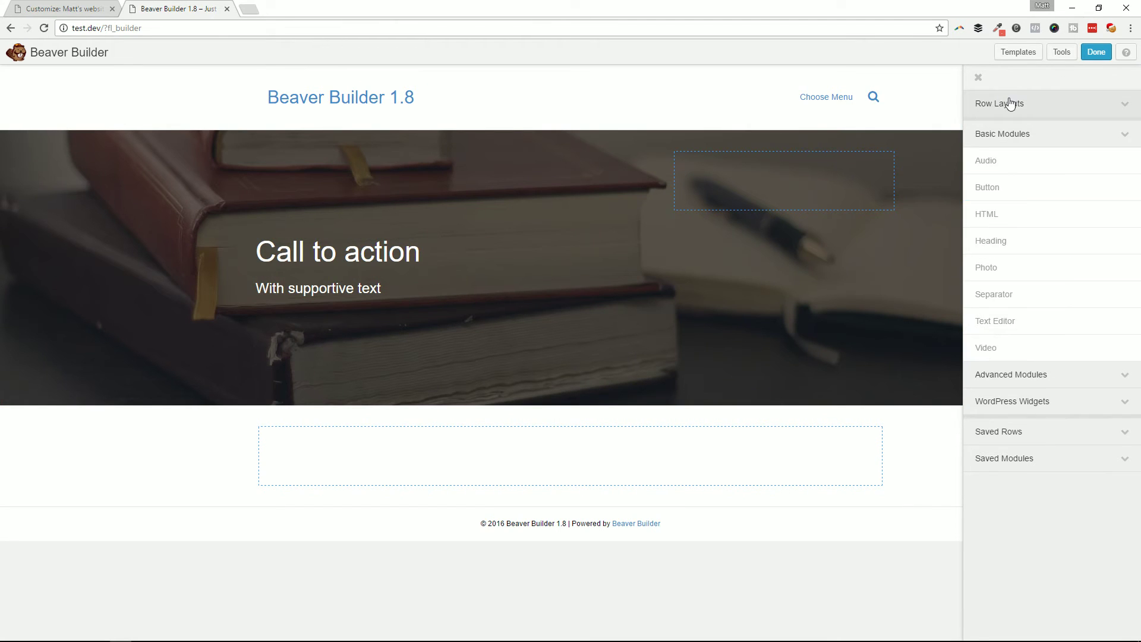
pyautogui.click(1011, 107)
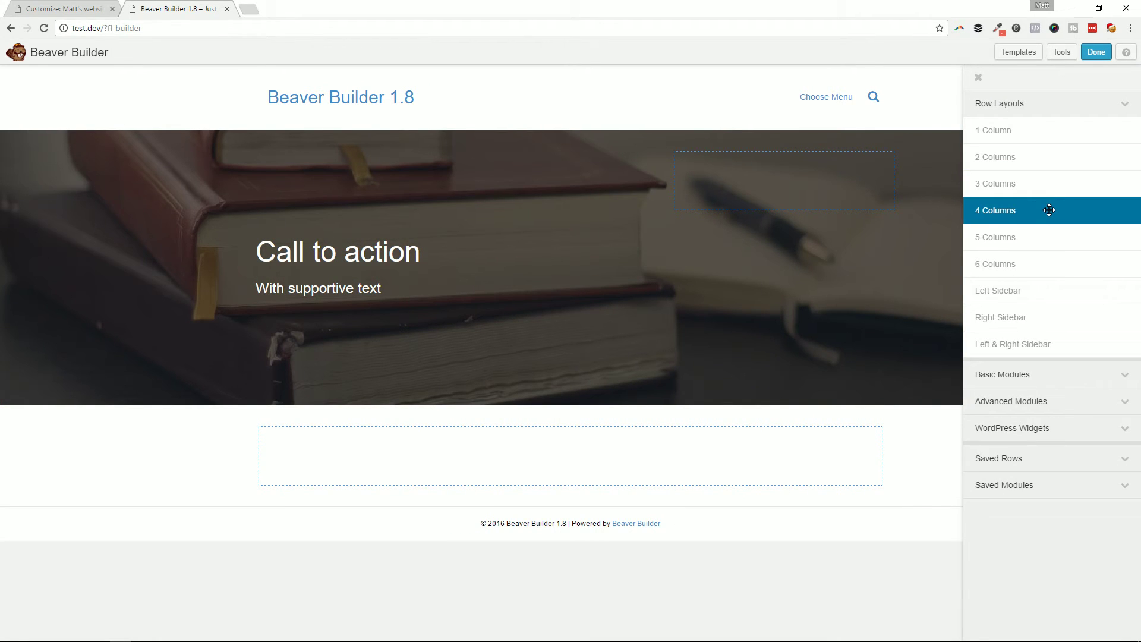
pyautogui.moveTo(1049, 211); pyautogui.dragTo(458, 461)
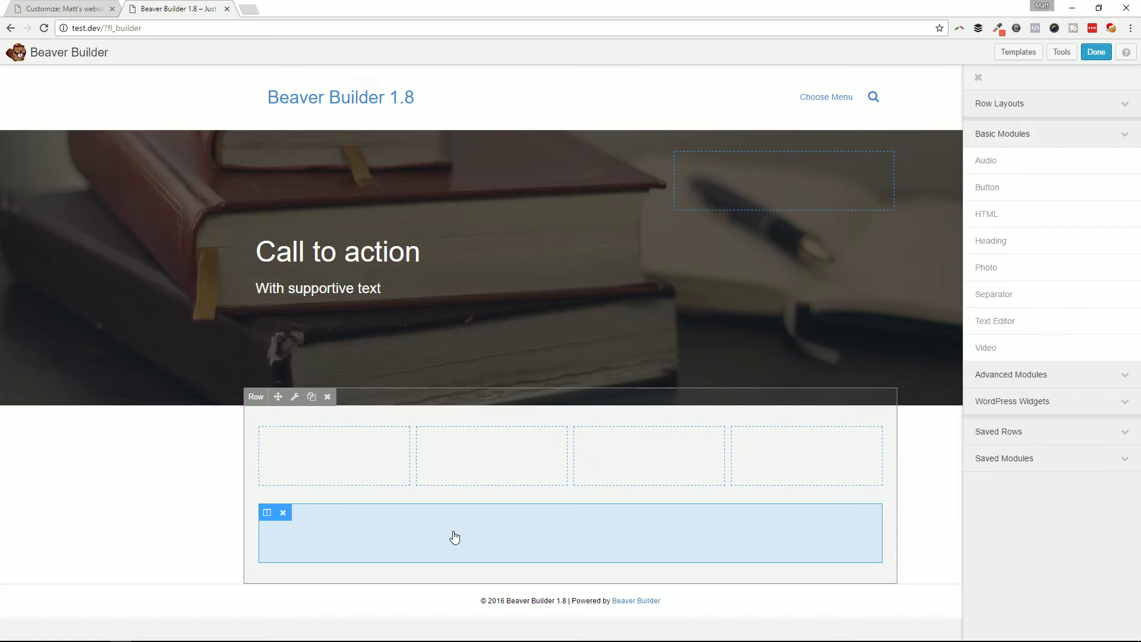
pyautogui.click(284, 513)
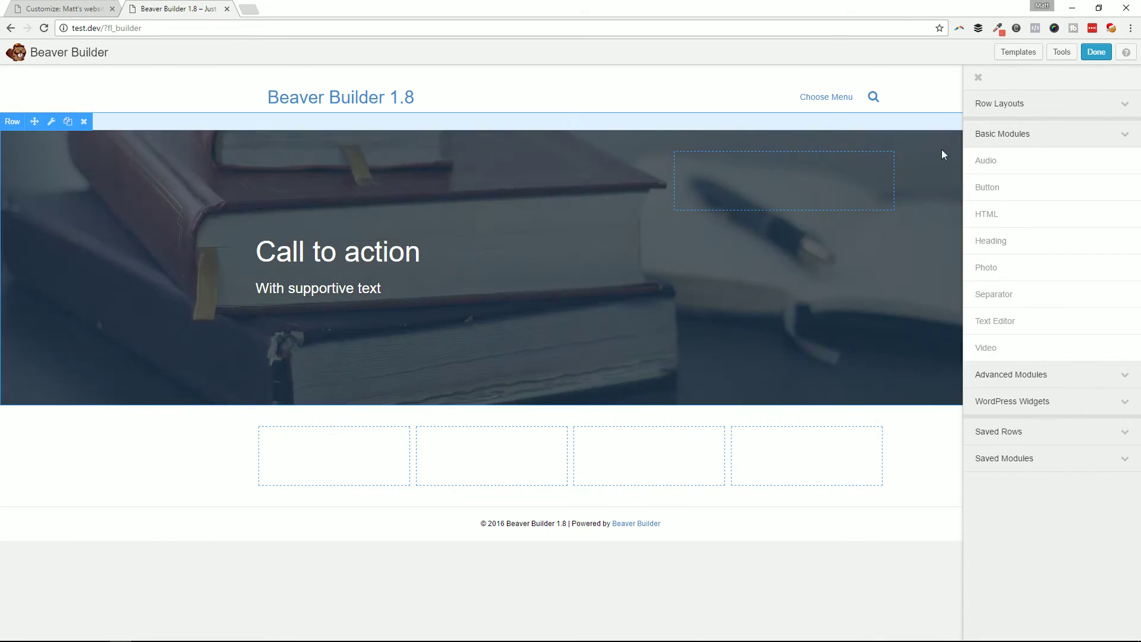
# - Drop a Text Editor module into the first of the four columns
pyautogui.click(1019, 104)
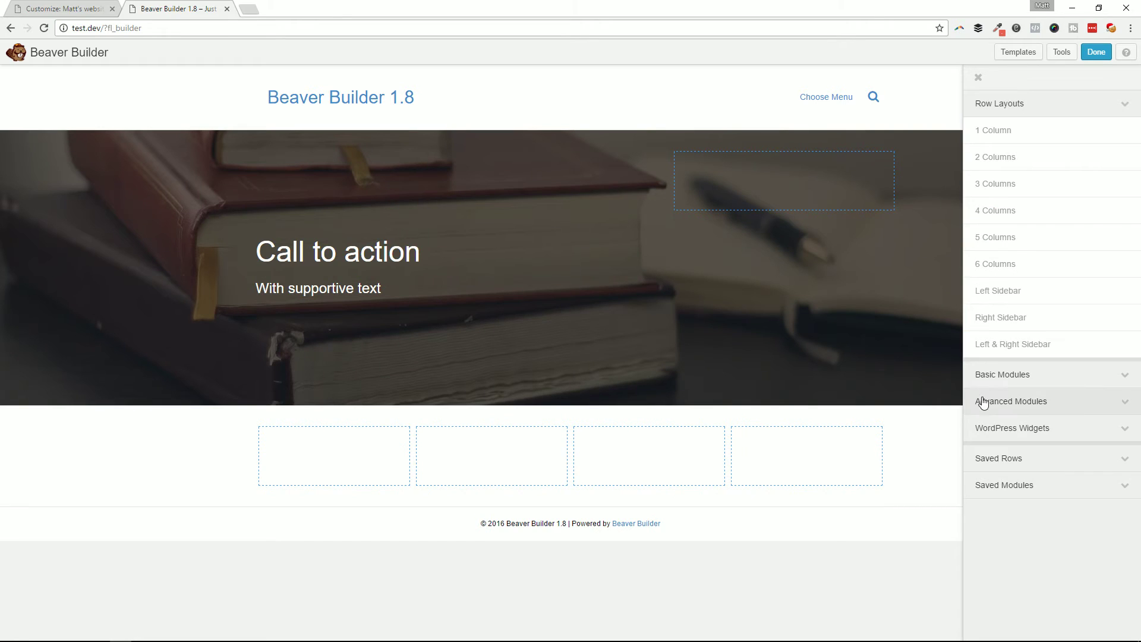
pyautogui.click(975, 375)
pyautogui.moveTo(999, 321); pyautogui.dragTo(345, 509)
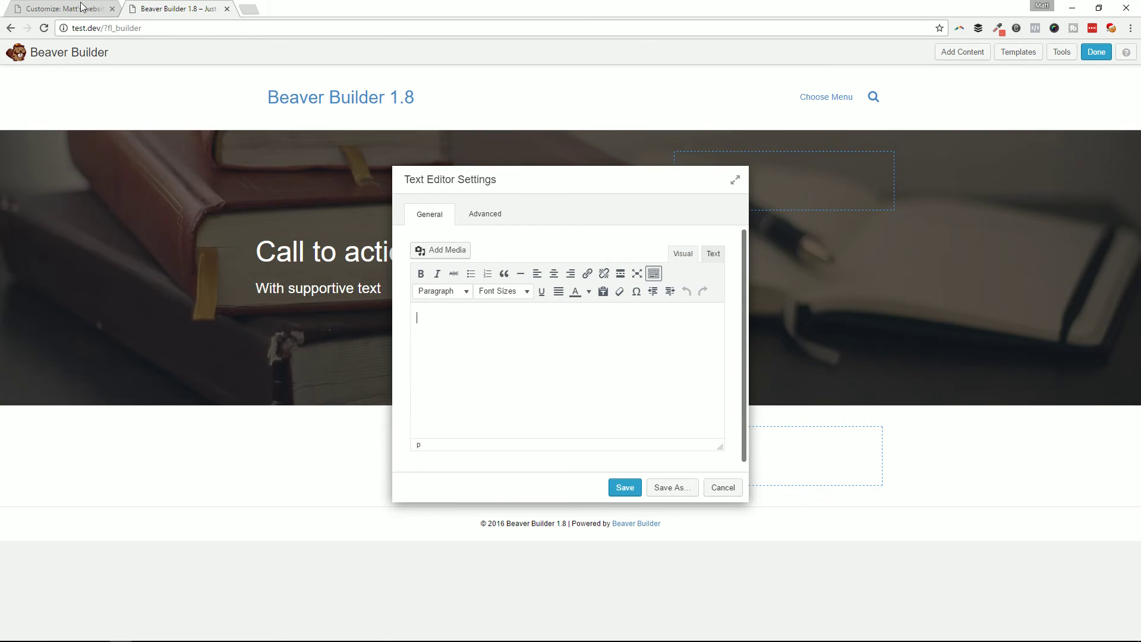
# - Format 'Feature 1' as a Heading 2 in the first column's text module
pyautogui.click(81, 7)
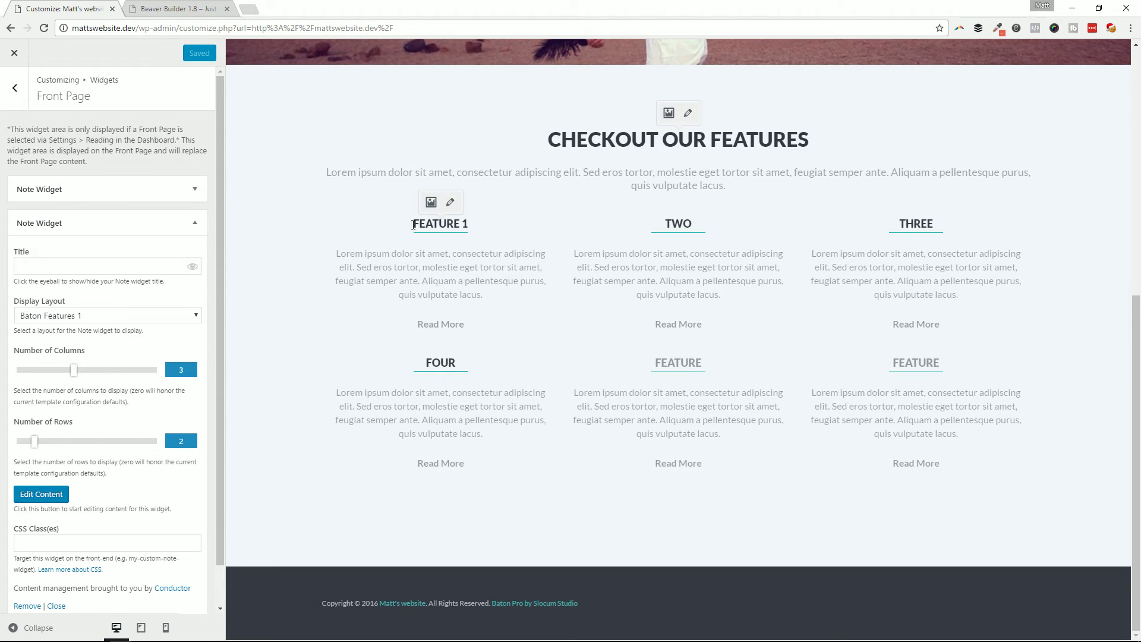
pyautogui.click(173, 7)
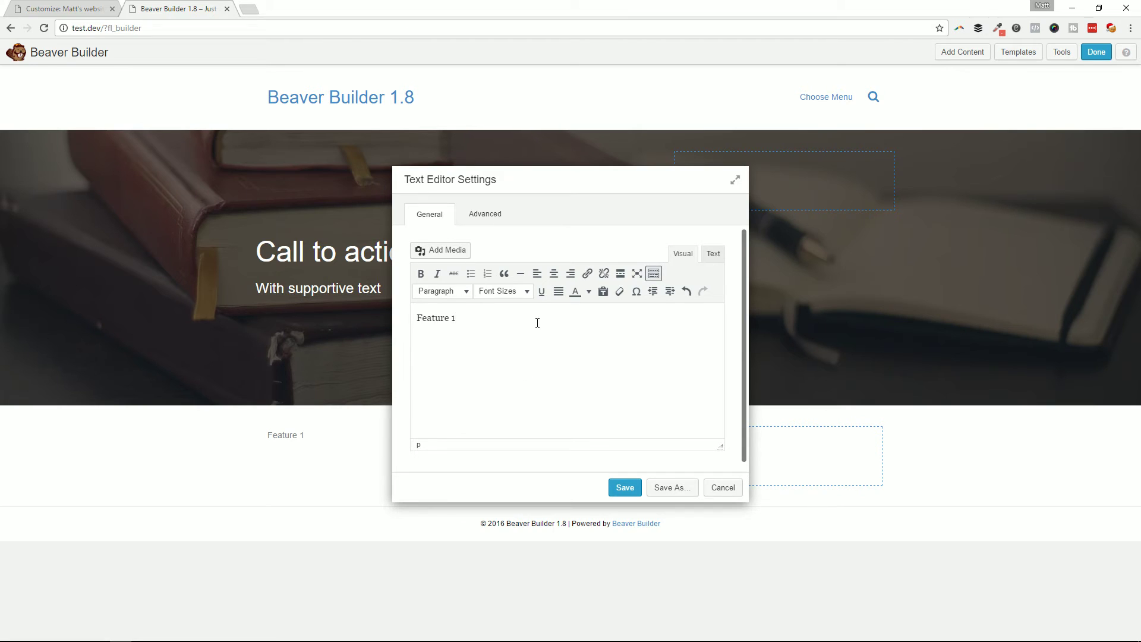
pyautogui.moveTo(536, 320); pyautogui.dragTo(384, 316)
pyautogui.click(502, 291)
pyautogui.click(443, 291)
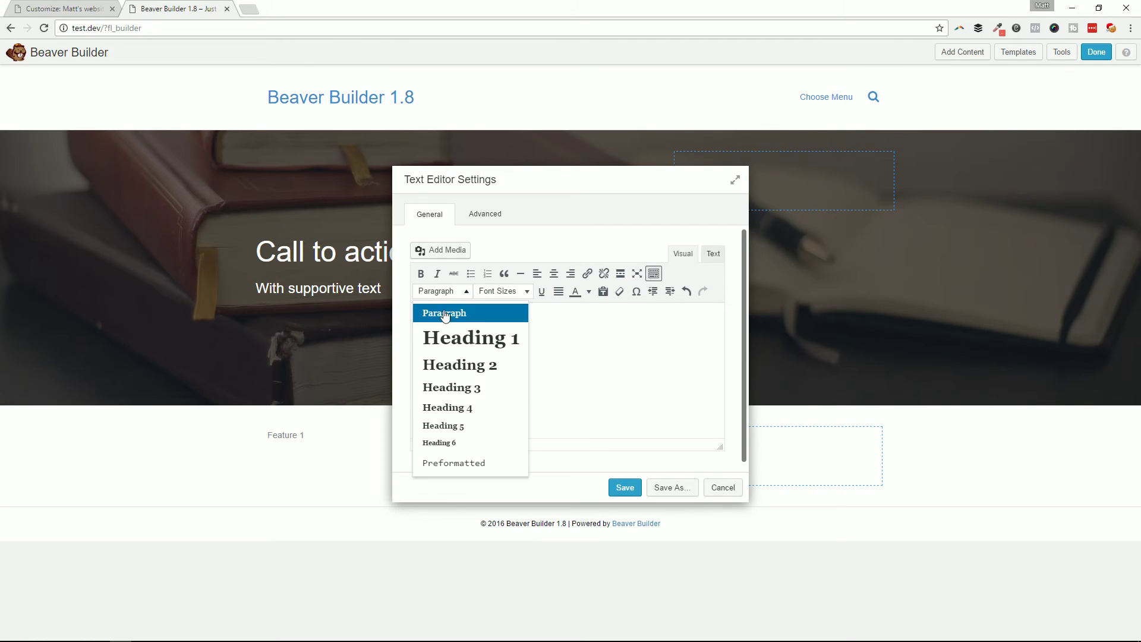
pyautogui.click(458, 365)
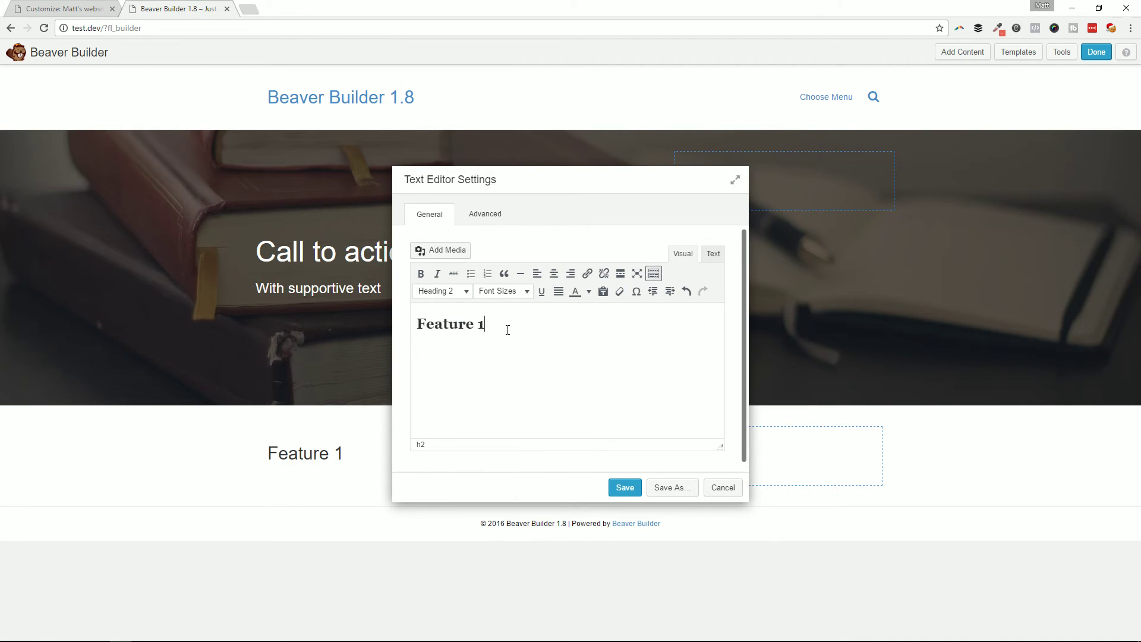
pyautogui.press('Return')
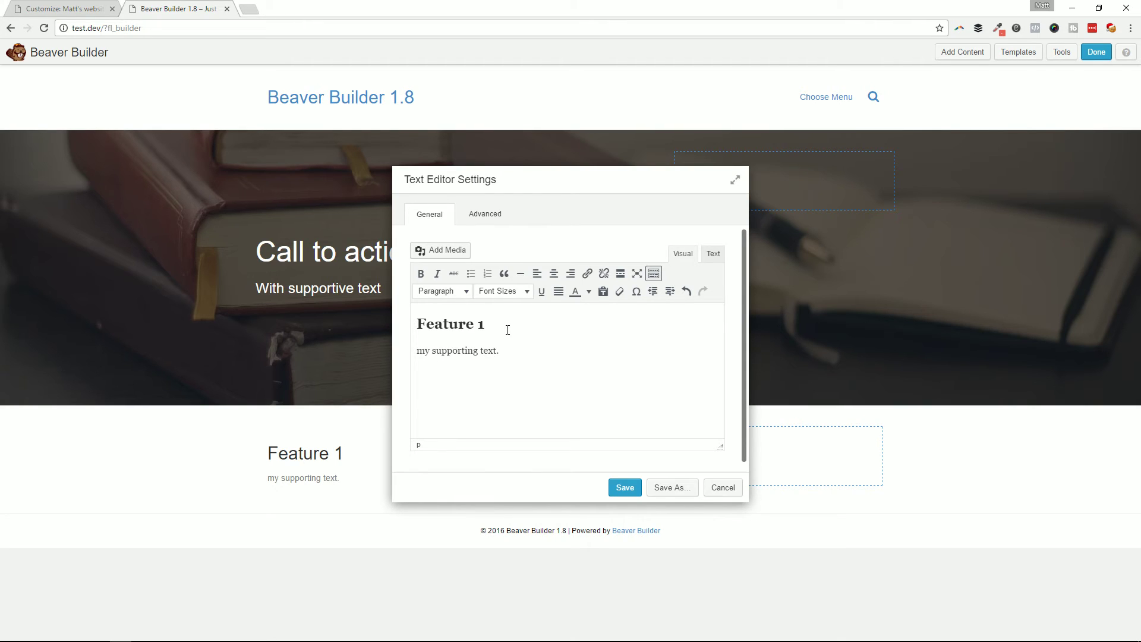
# - Repeat the 'my supporting text.' sentence several times and add a 'Read more' line
pyautogui.moveTo(520, 360); pyautogui.dragTo(394, 353)
pyautogui.hotkey('ctrl', 'c')
pyautogui.click(525, 356)
pyautogui.hotkey('ctrl', 'v')
pyautogui.hotkey('ctrl', 'v')
pyautogui.hotkey('ctrl', 'v')
pyautogui.hotkey('ctrl', 'v')
pyautogui.hotkey('ctrl', 'v')
pyautogui.hotkey('ctrl', 'v')
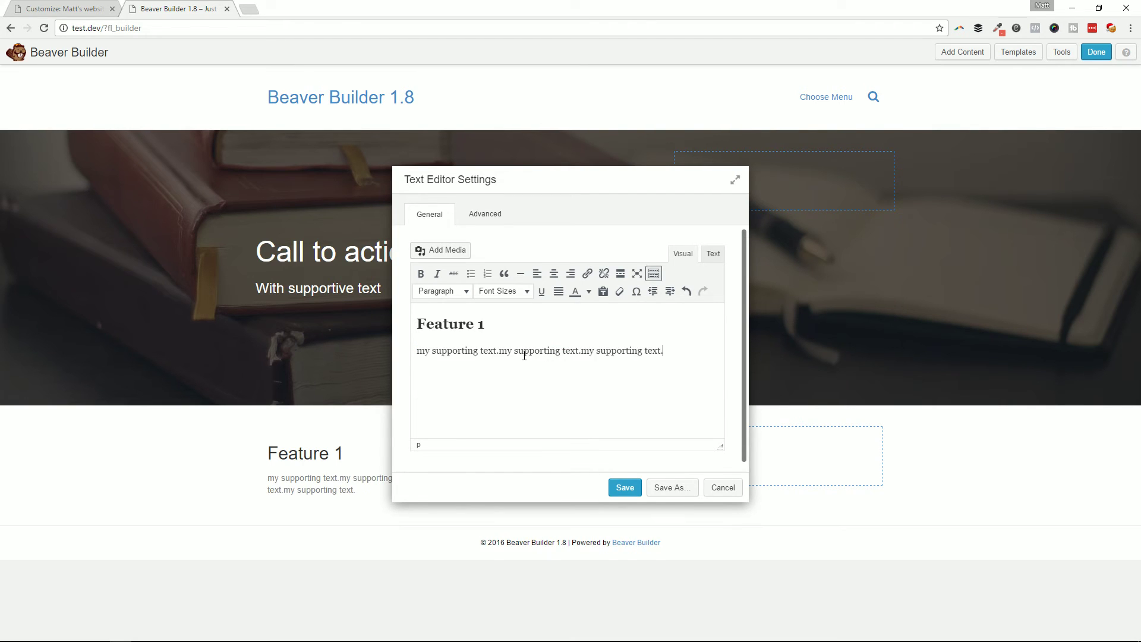
pyautogui.hotkey('ctrl', 'v')
pyautogui.hotkey('ctrl', 'v')
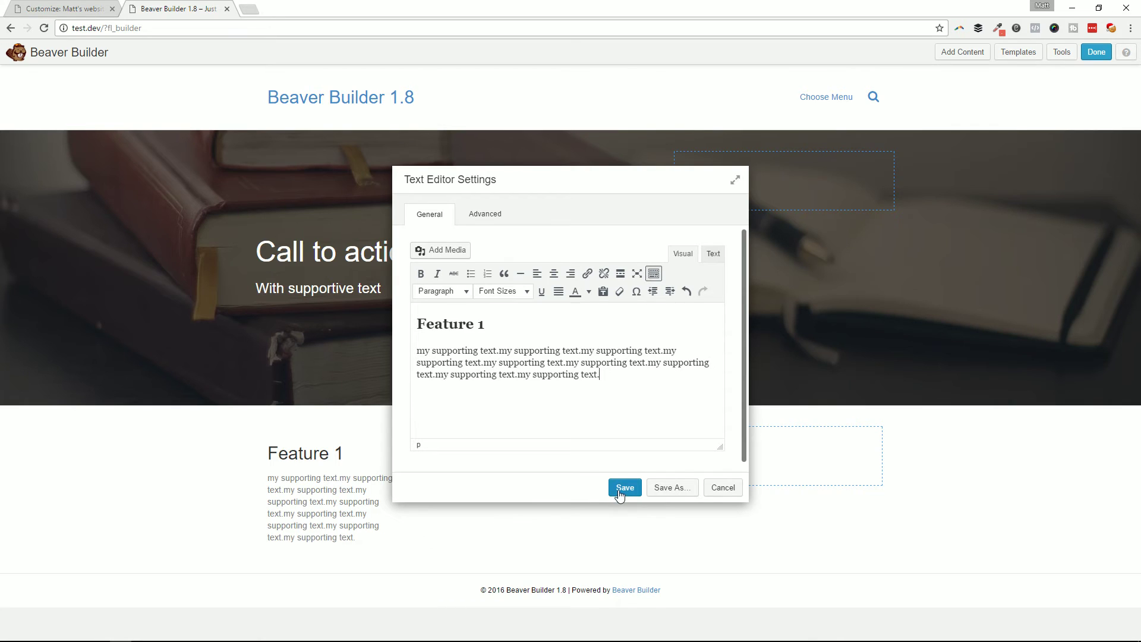
pyautogui.press('Return')
pyautogui.press('Return')
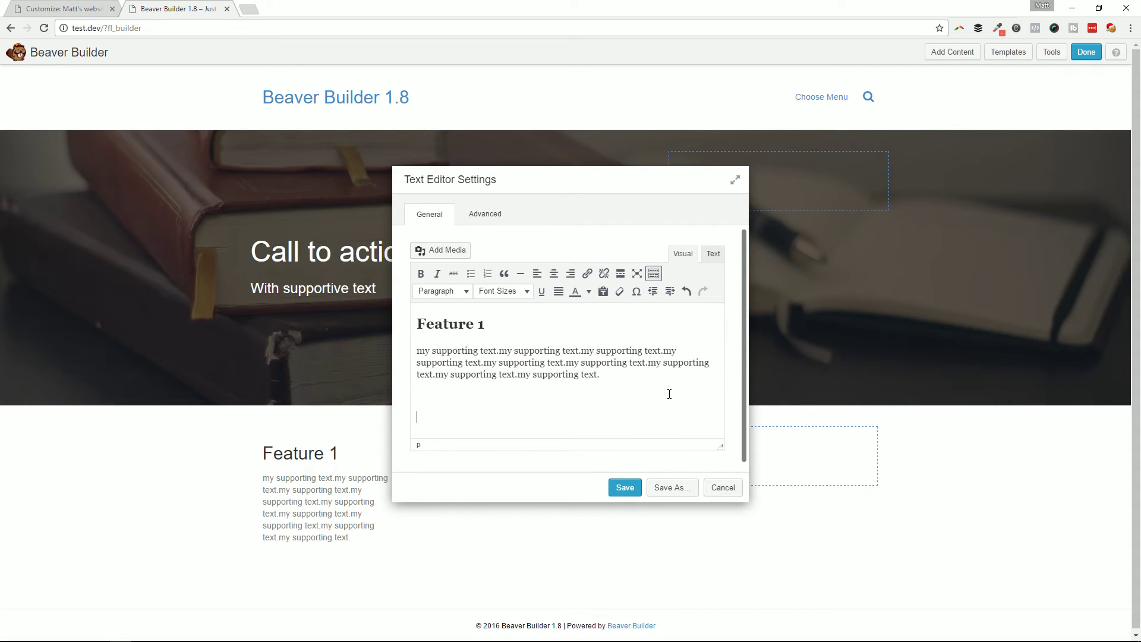
pyautogui.write('Read more')
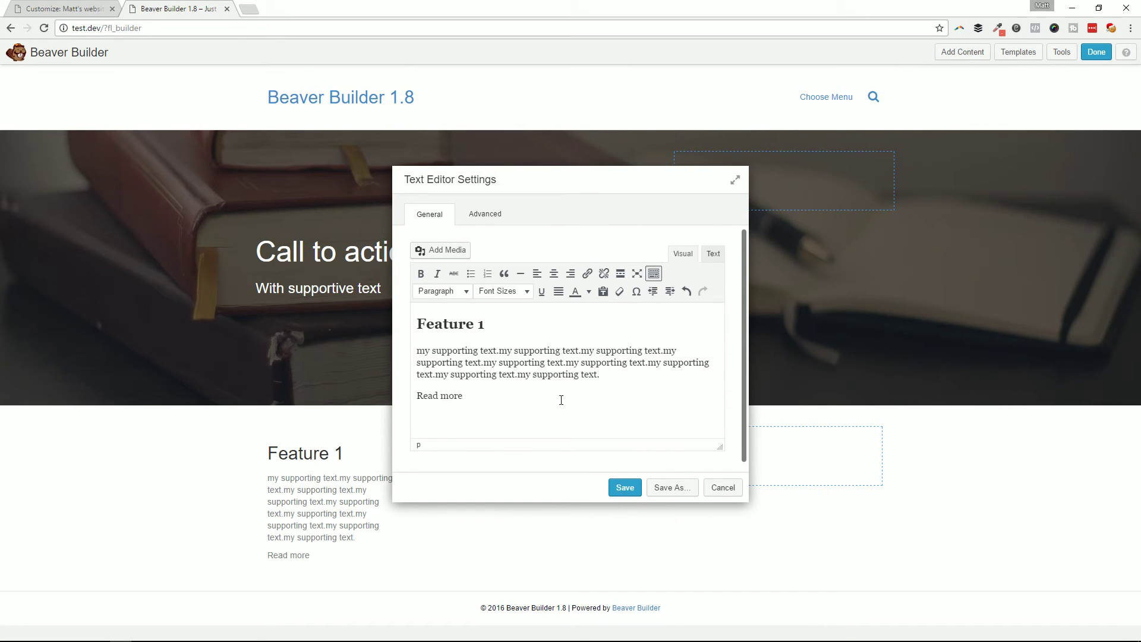
# - Link 'Read more' to the site's Home page and save the module
pyautogui.moveTo(560, 404); pyautogui.dragTo(361, 404)
pyautogui.click(586, 280)
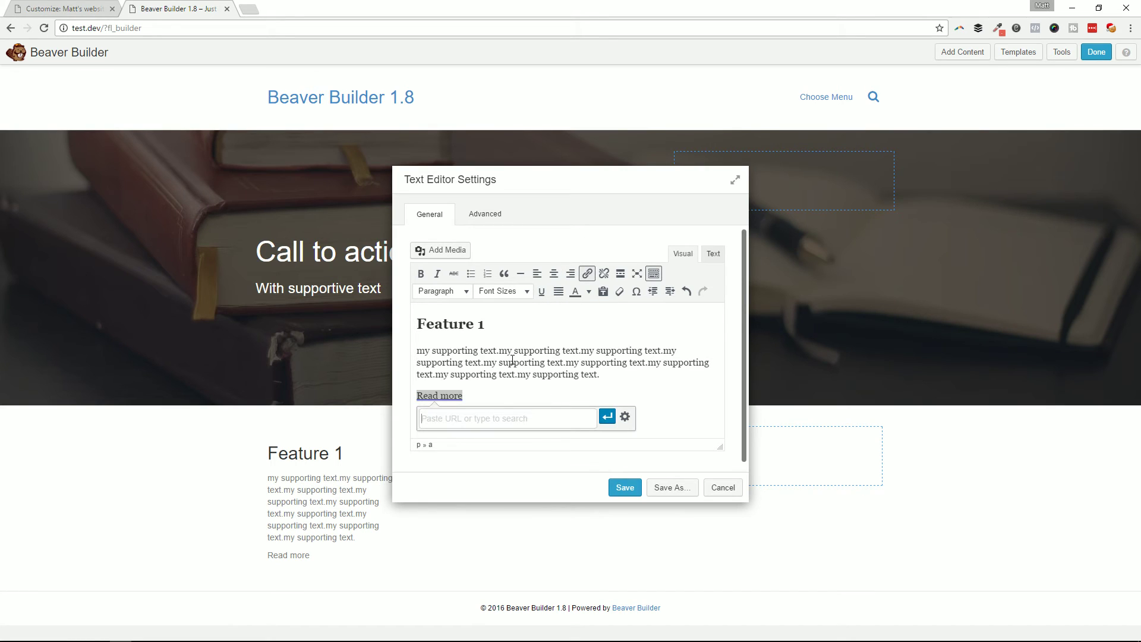
pyautogui.write('home')
pyautogui.click(484, 437)
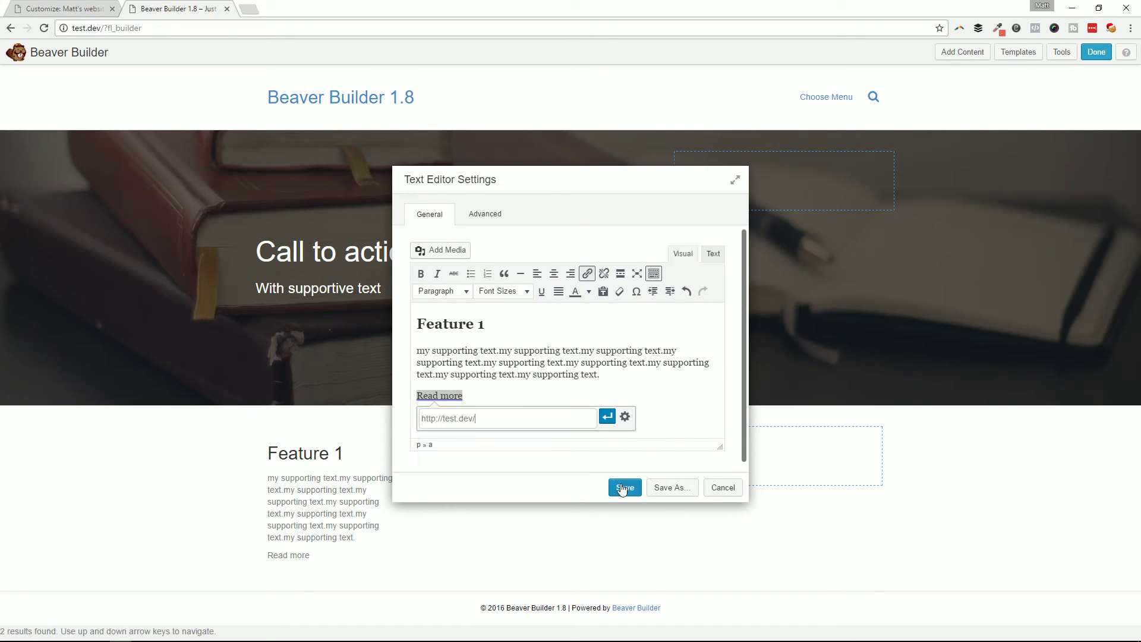
pyautogui.click(607, 417)
pyautogui.click(625, 487)
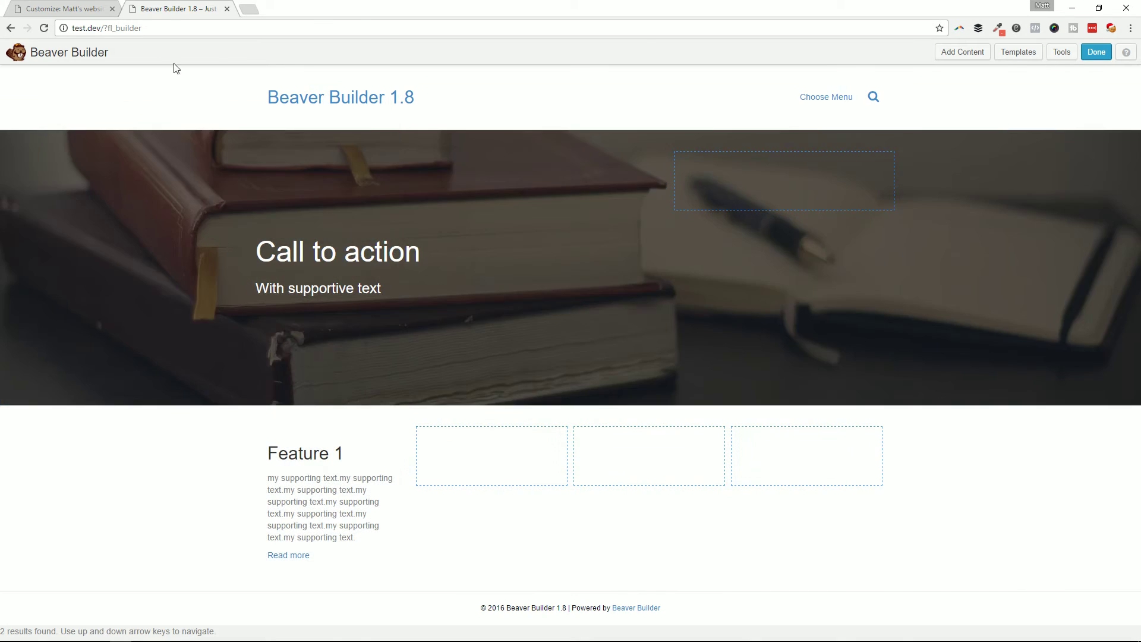
pyautogui.click(53, 9)
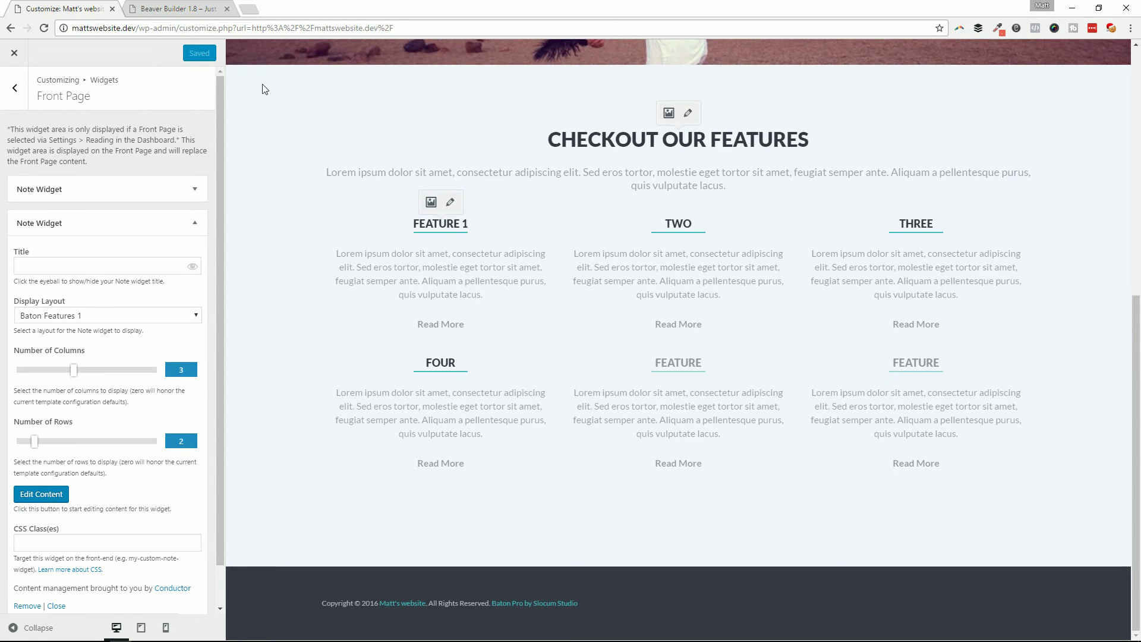
pyautogui.click(154, 8)
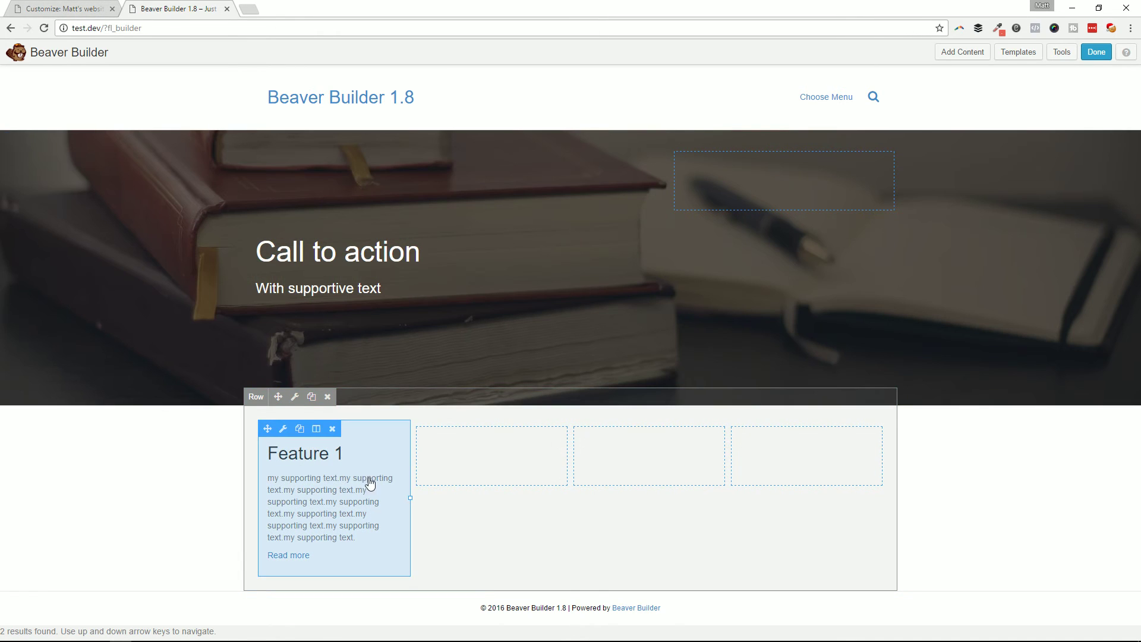
# - Duplicate the Feature 1 text module three times, placing copies in the second, third and fourth columns
pyautogui.click(300, 432)
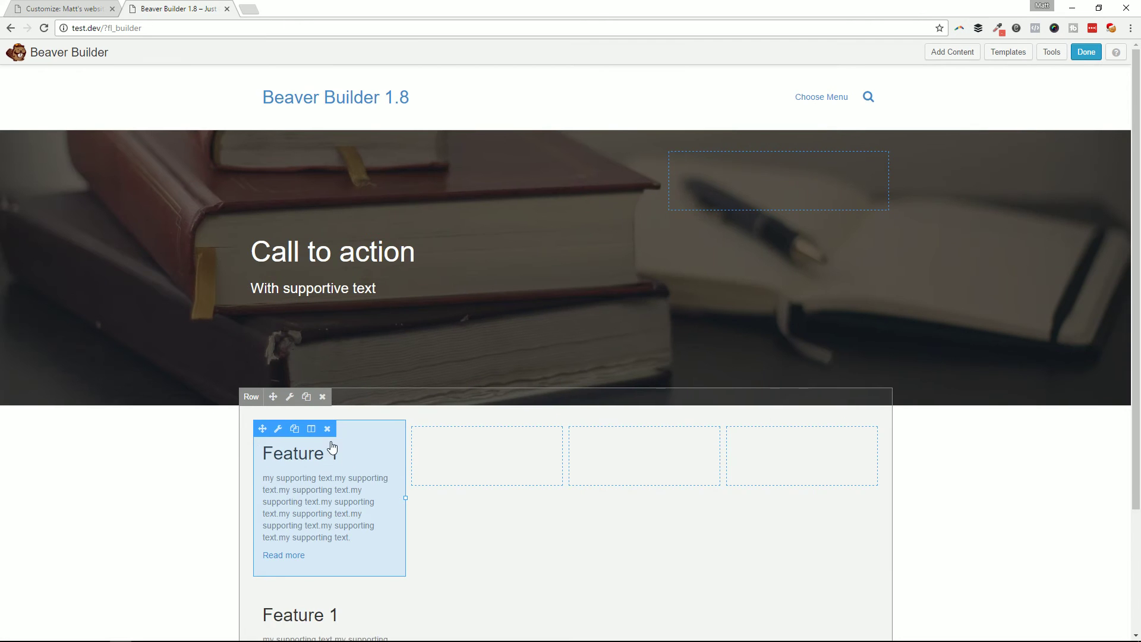
pyautogui.scroll(-2, 321, 523)
pyautogui.moveTo(262, 471); pyautogui.dragTo(461, 440)
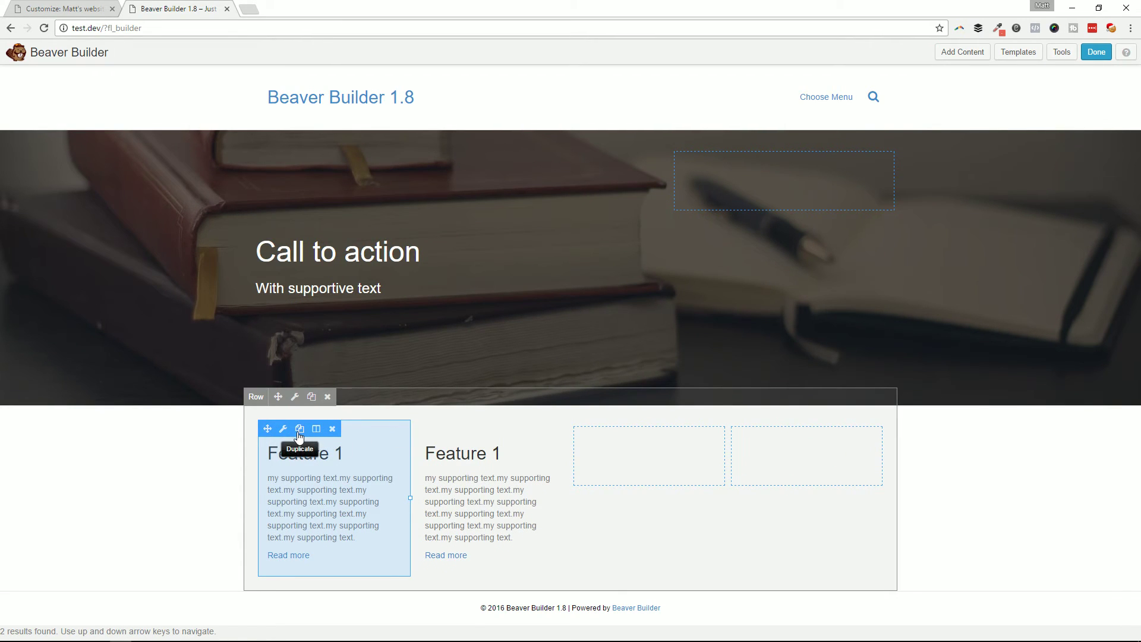
pyautogui.click(300, 429)
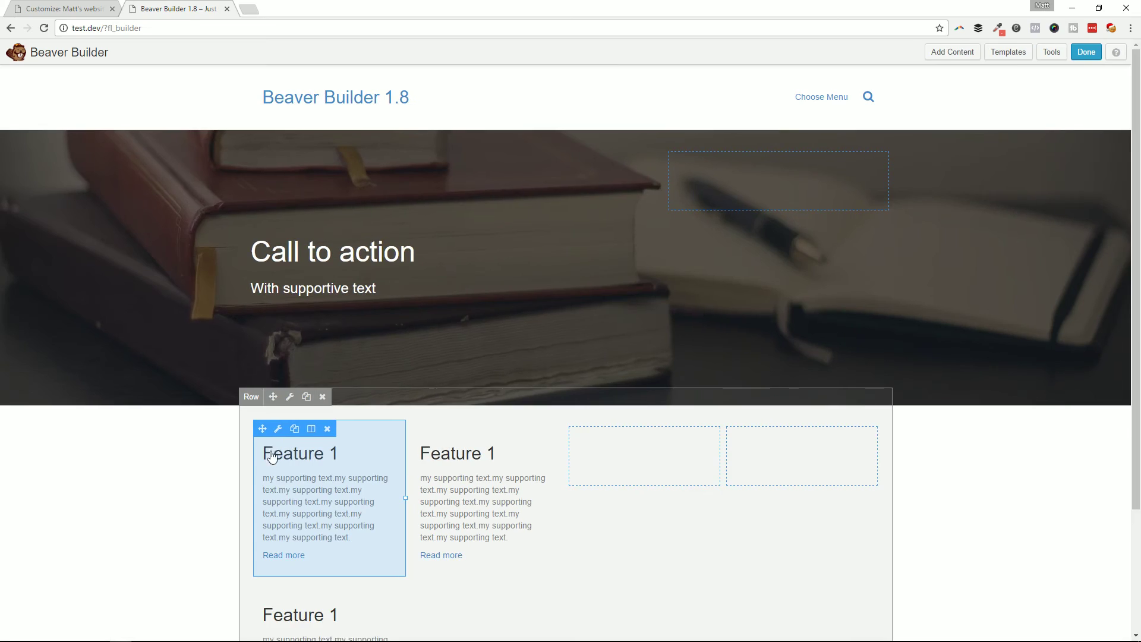
pyautogui.moveTo(267, 591); pyautogui.dragTo(641, 455)
pyautogui.click(456, 429)
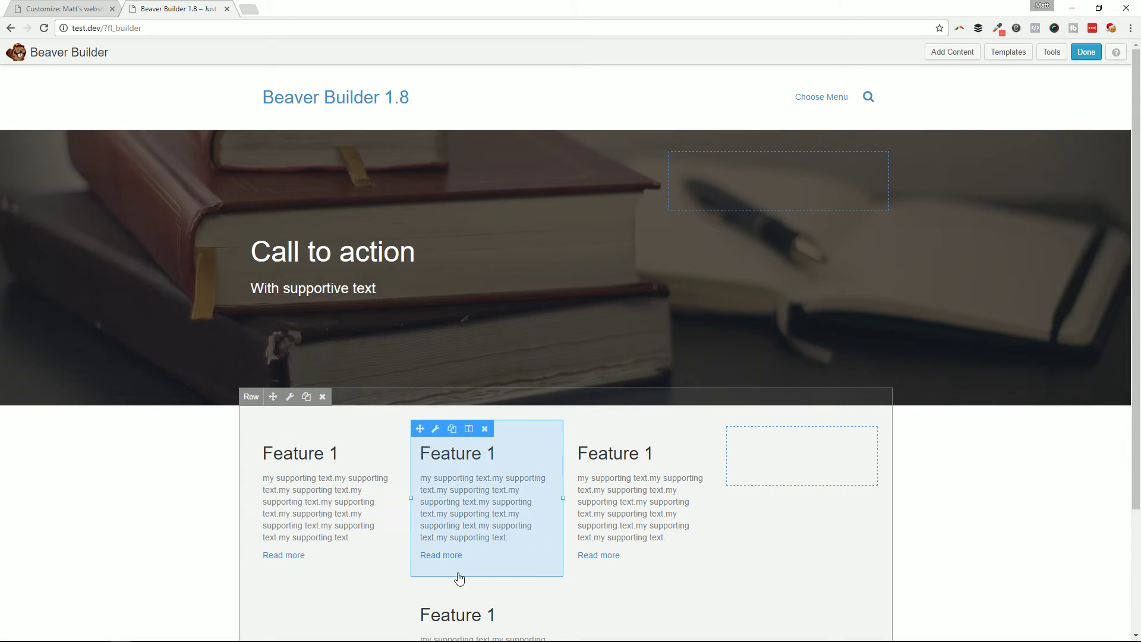
pyautogui.moveTo(428, 590); pyautogui.dragTo(771, 447)
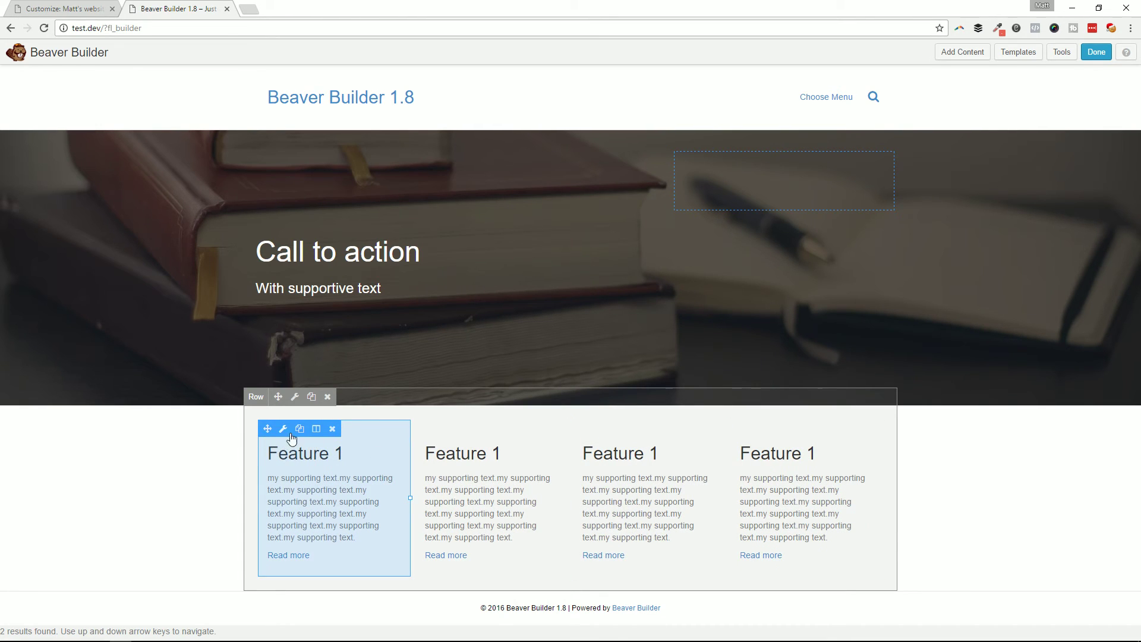
pyautogui.click(458, 479)
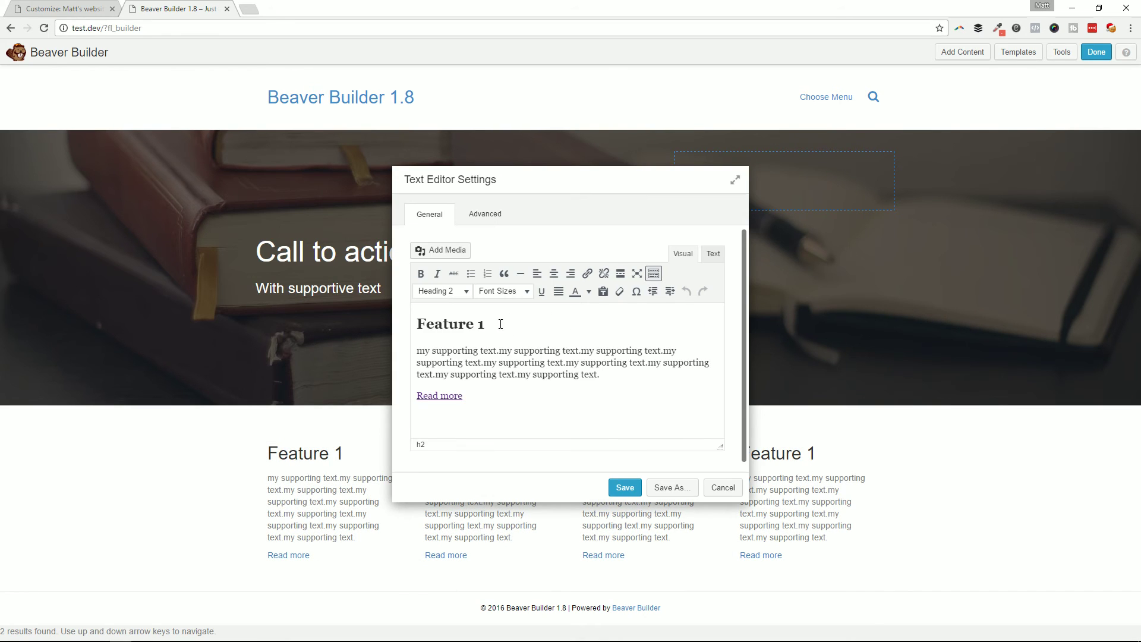
pyautogui.moveTo(428, 330); pyautogui.dragTo(556, 415)
pyautogui.click(472, 389)
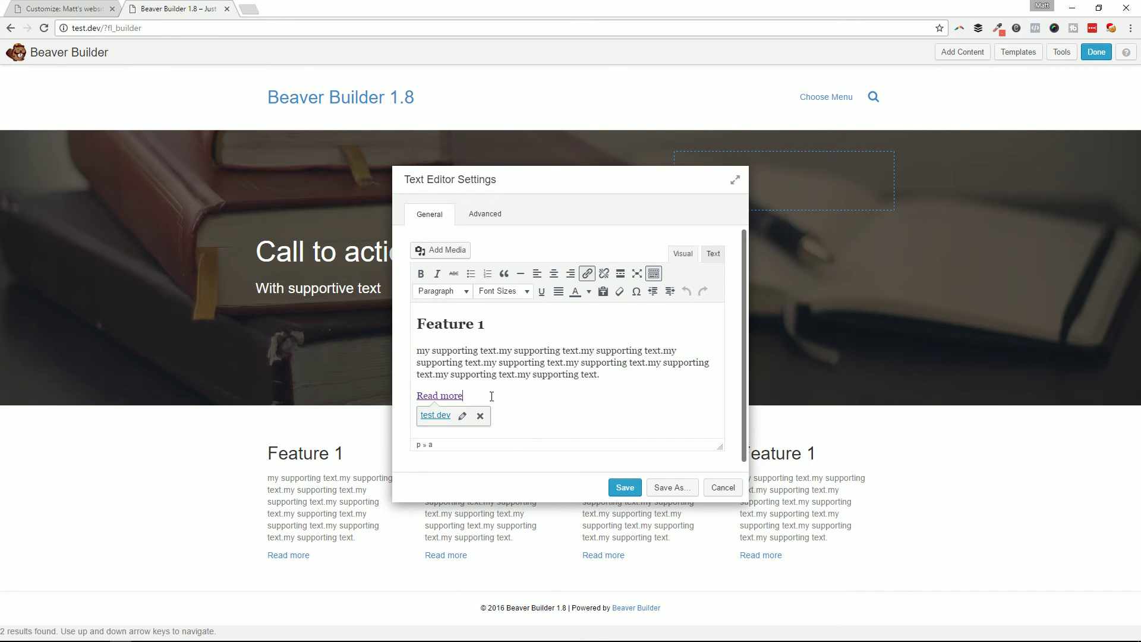
pyautogui.click(447, 325)
pyautogui.doubleClick(453, 323)
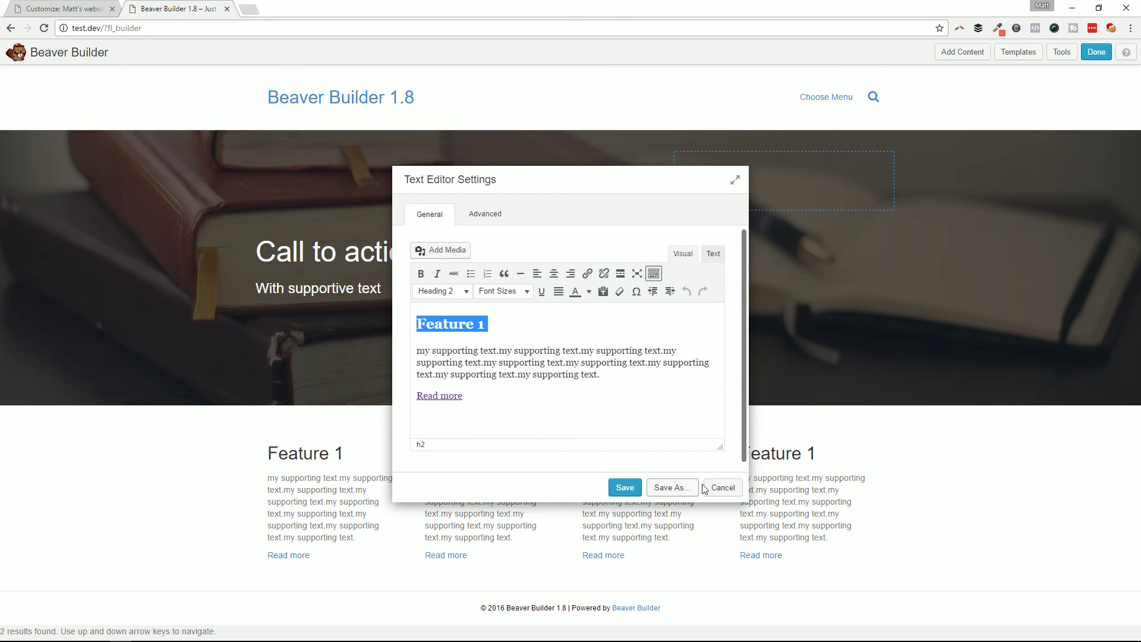
pyautogui.click(723, 487)
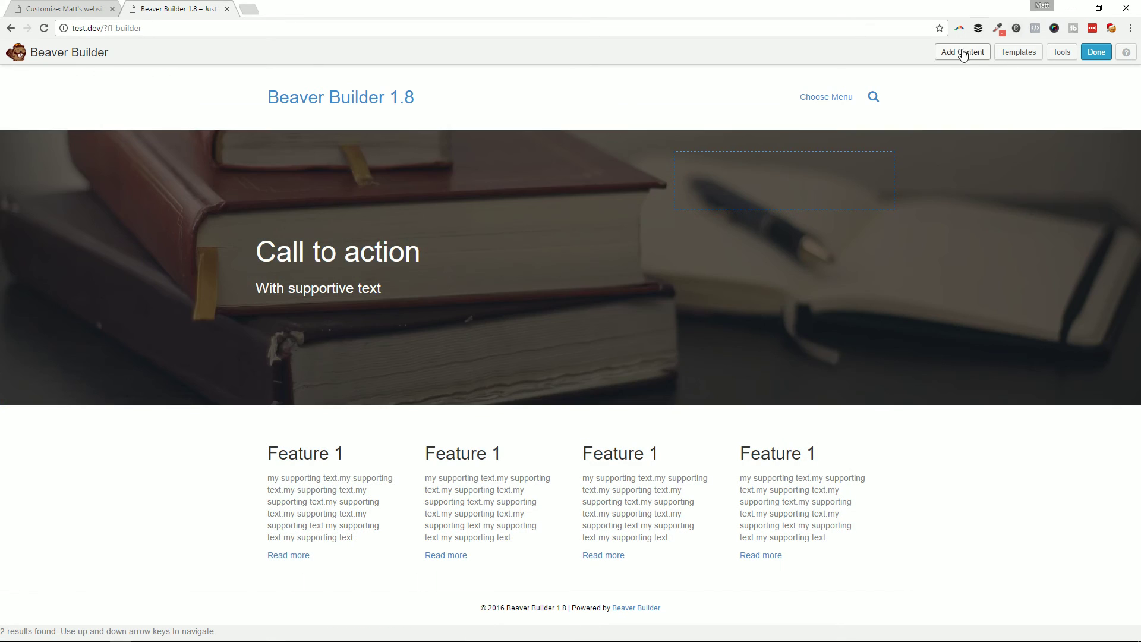
# - Add an Icon module with the scale icon above Feature 1 in the first column
pyautogui.click(962, 52)
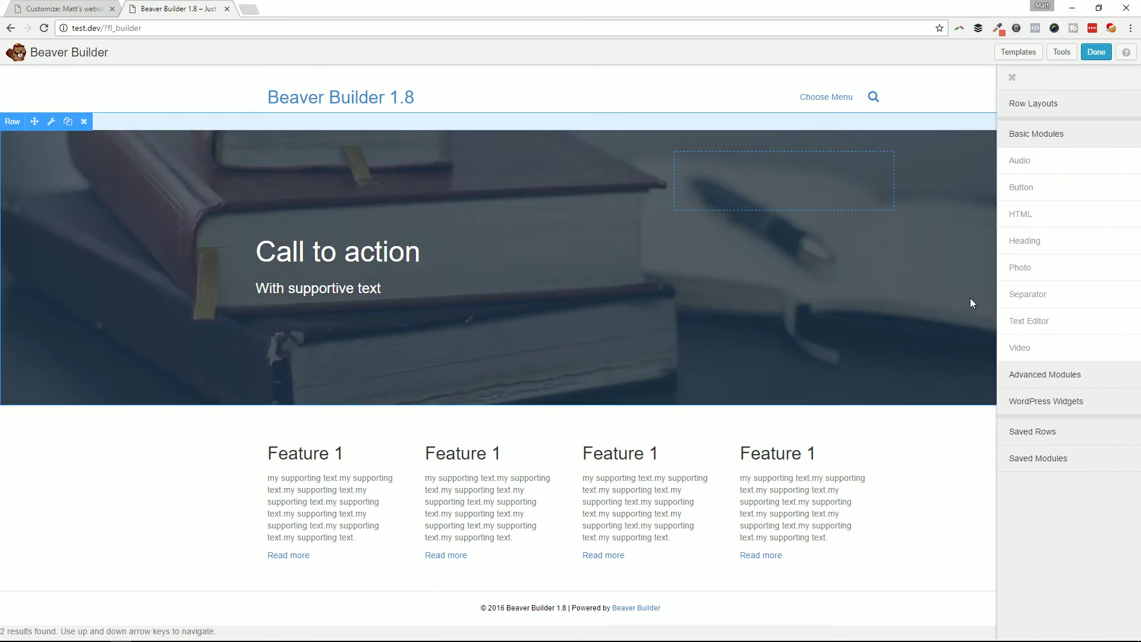
pyautogui.click(1020, 380)
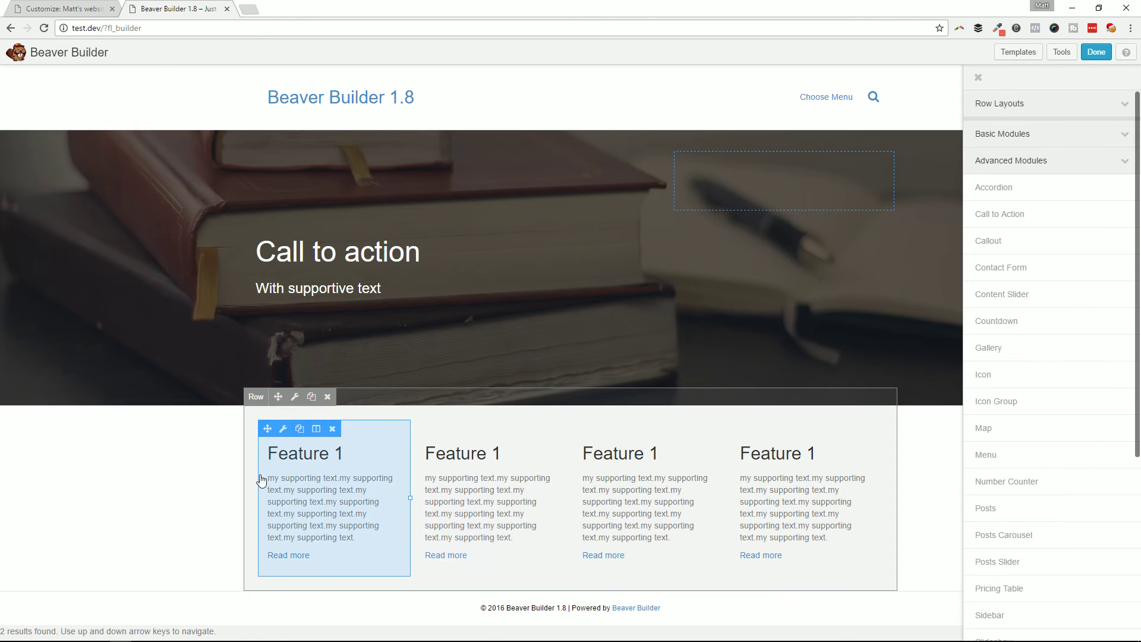
pyautogui.moveTo(998, 374); pyautogui.dragTo(331, 491)
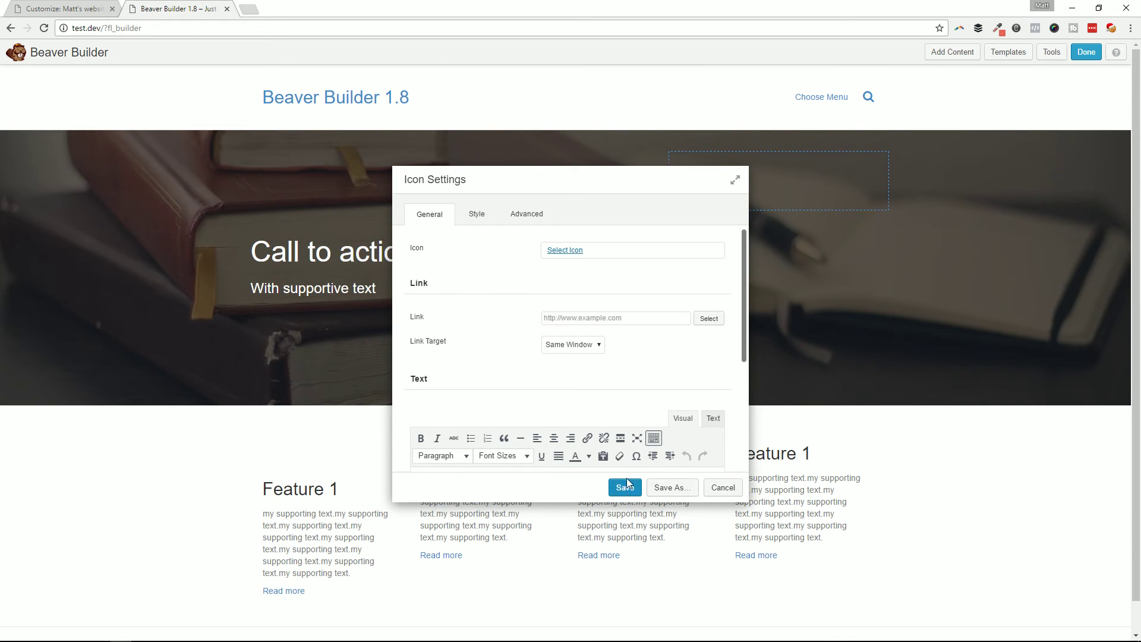
pyautogui.click(560, 250)
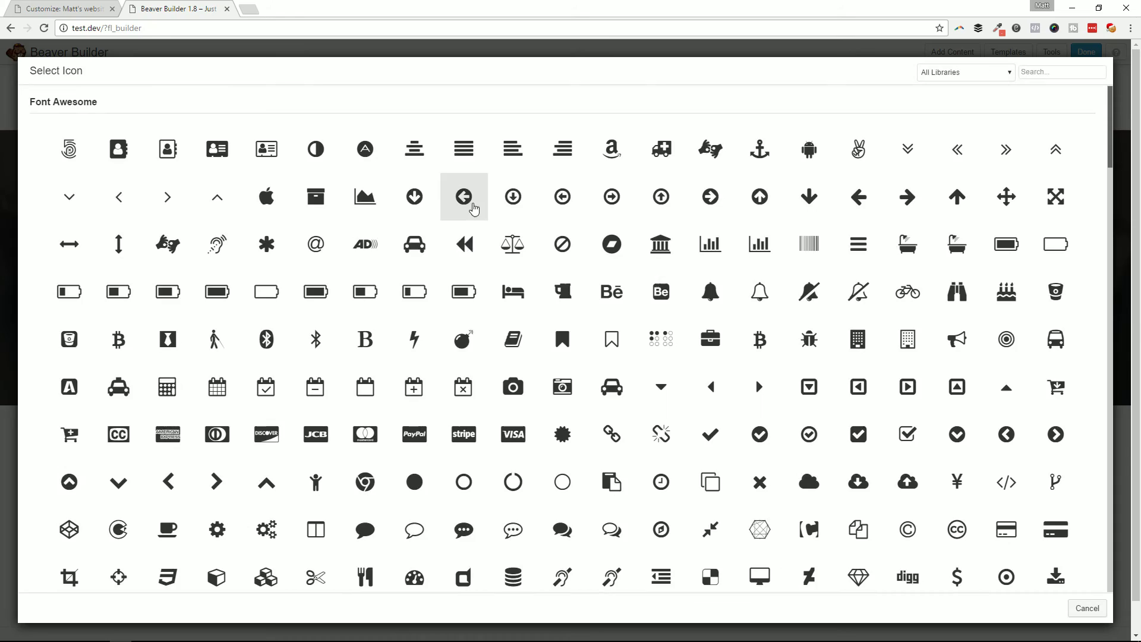
pyautogui.click(517, 249)
pyautogui.click(624, 488)
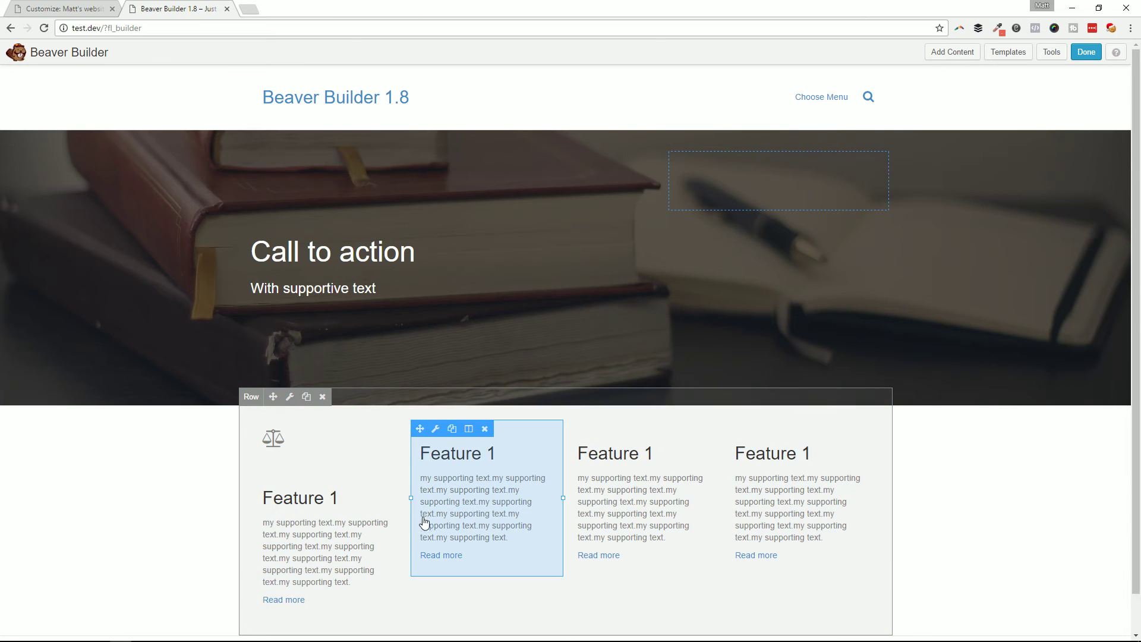
# - Glance at the site Customizer, then return to the Beaver Builder page
pyautogui.click(63, 9)
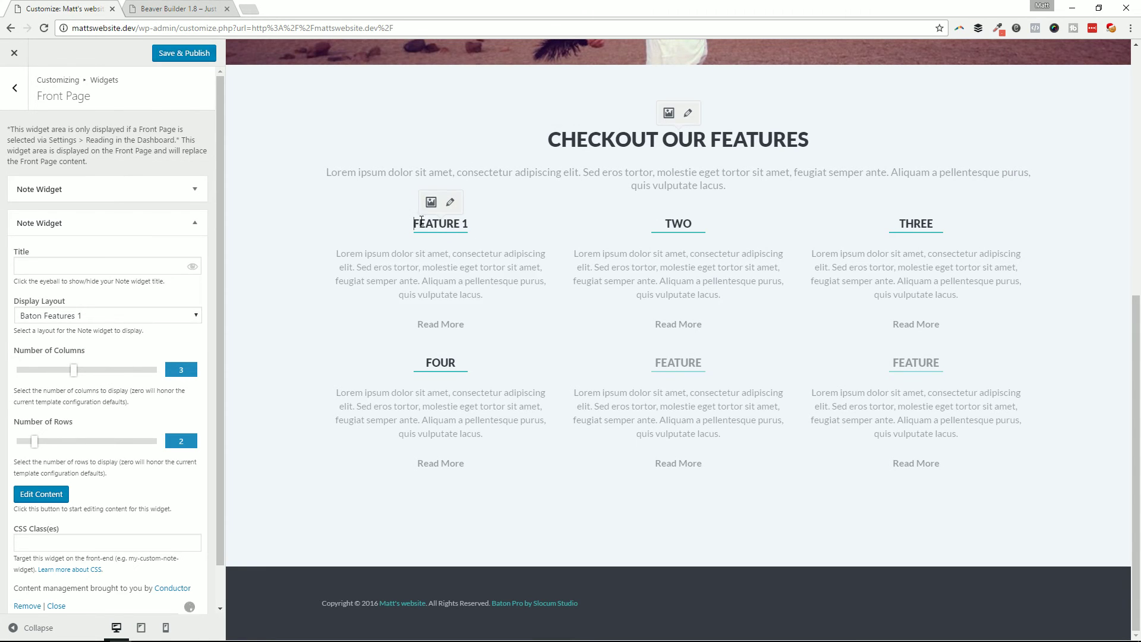
pyautogui.click(666, 224)
pyautogui.hotkey('ctrl', 'Tab')
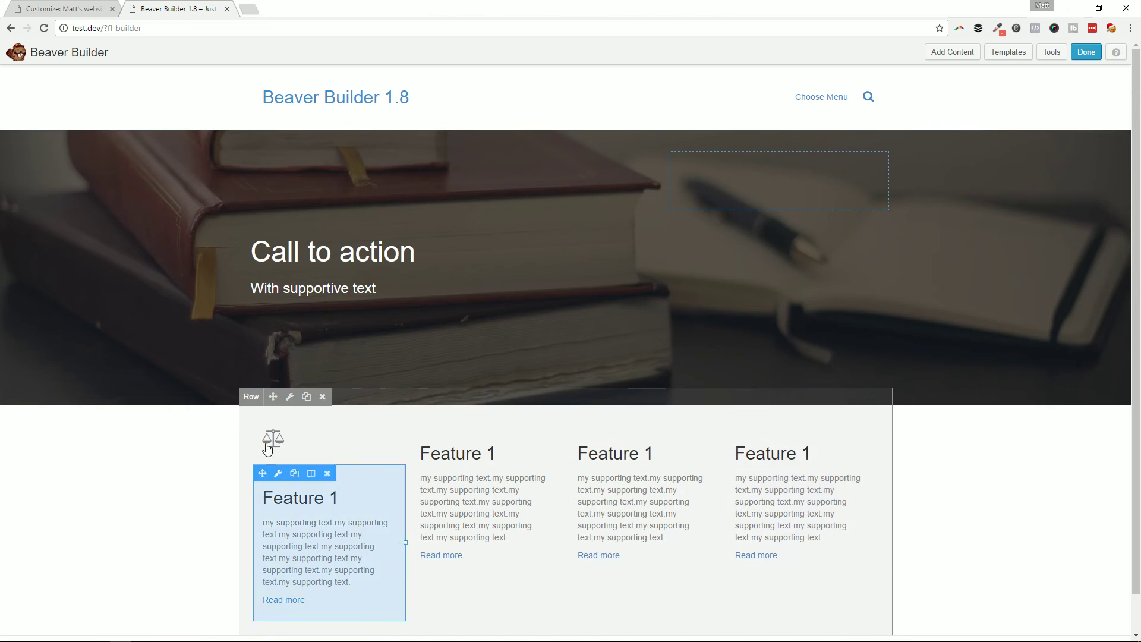
# - Insert the baton-hero1 image into the FEATURE 1 note in the Customizer
pyautogui.click(55, 6)
pyautogui.click(432, 202)
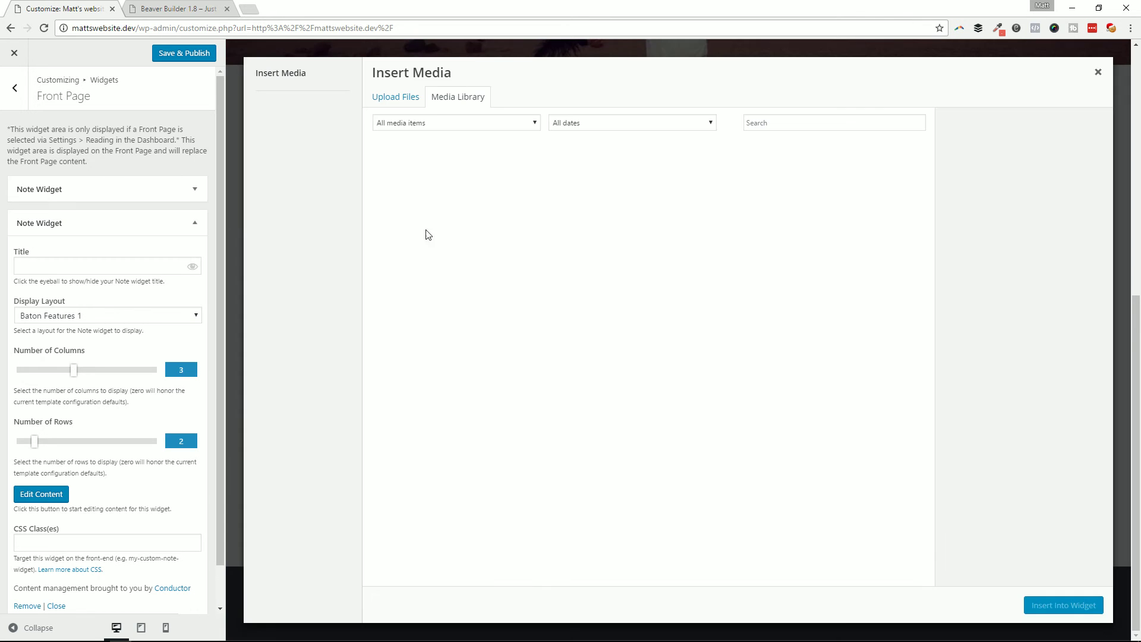
pyautogui.click(612, 205)
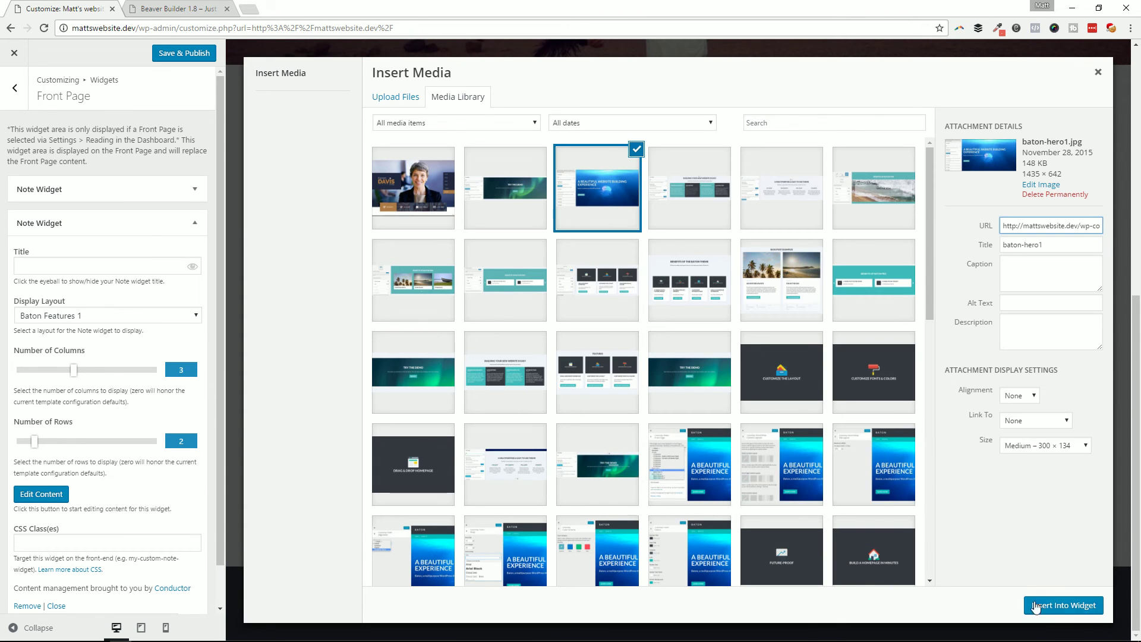
pyautogui.click(1085, 617)
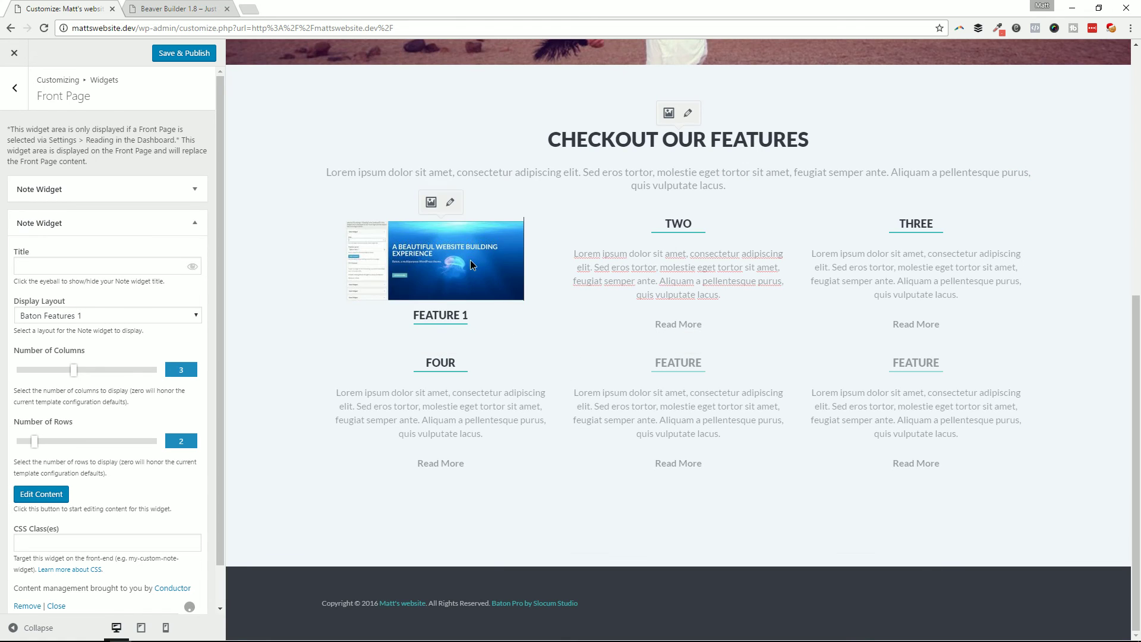
# - Shrink the inserted image and change its alignment beside FEATURE 1
pyautogui.moveTo(470, 259)
pyautogui.mouseDown()
pyautogui.moveTo(477, 352)
pyautogui.moveTo(484, 265)
pyautogui.moveTo(468, 269)
pyautogui.mouseUp()
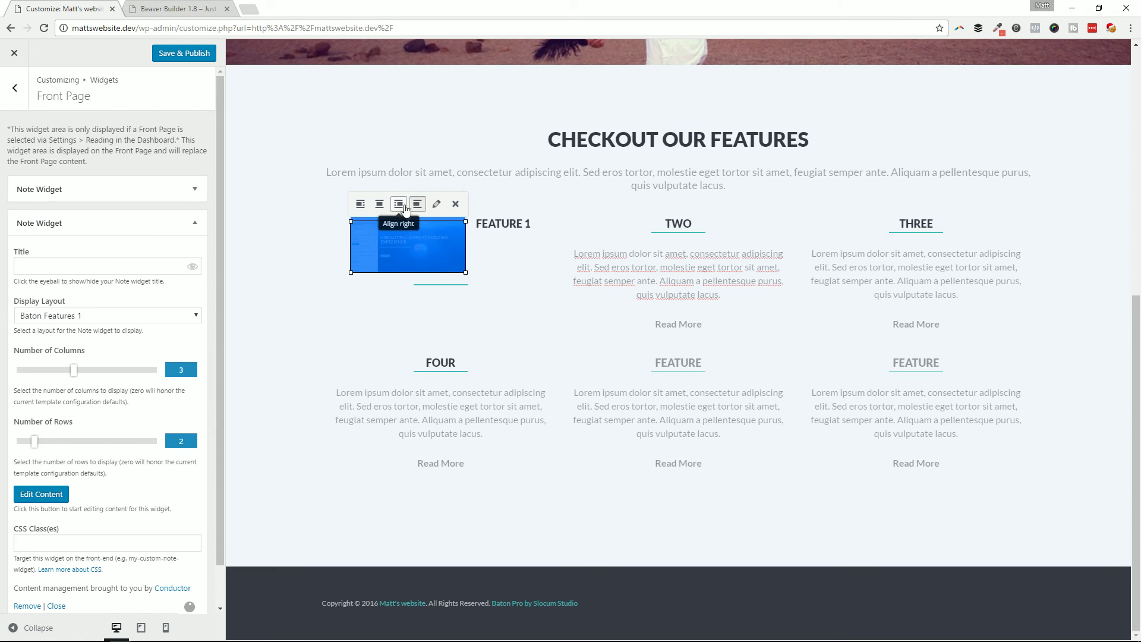
pyautogui.click(380, 204)
pyautogui.click(521, 275)
pyautogui.click(178, 9)
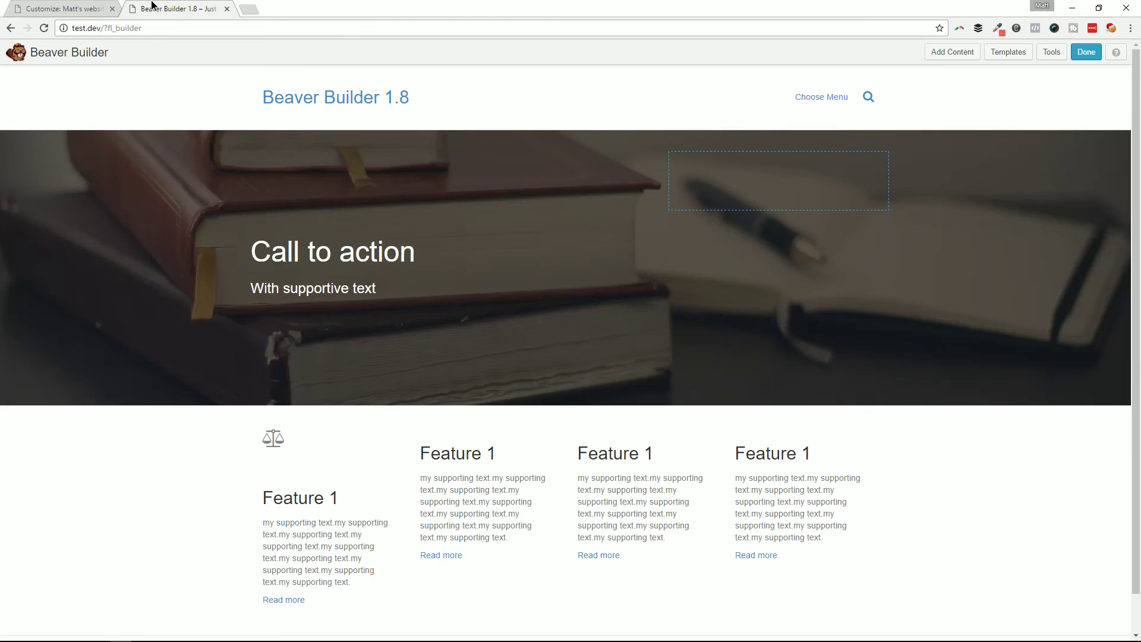
pyautogui.click(282, 434)
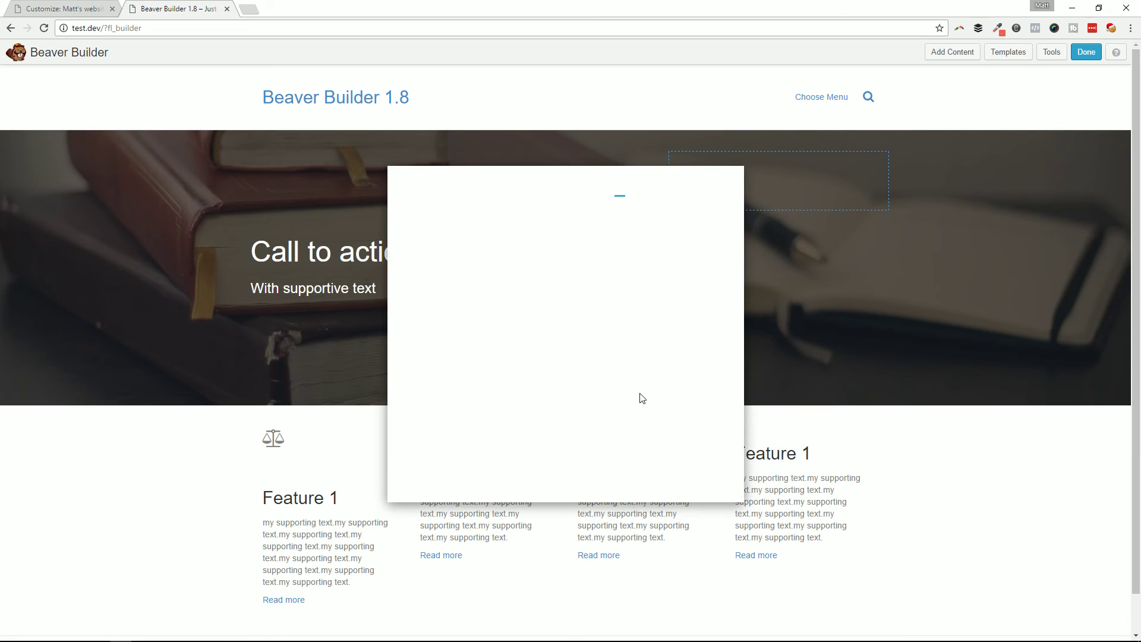
pyautogui.scroll(-5, 690, 369)
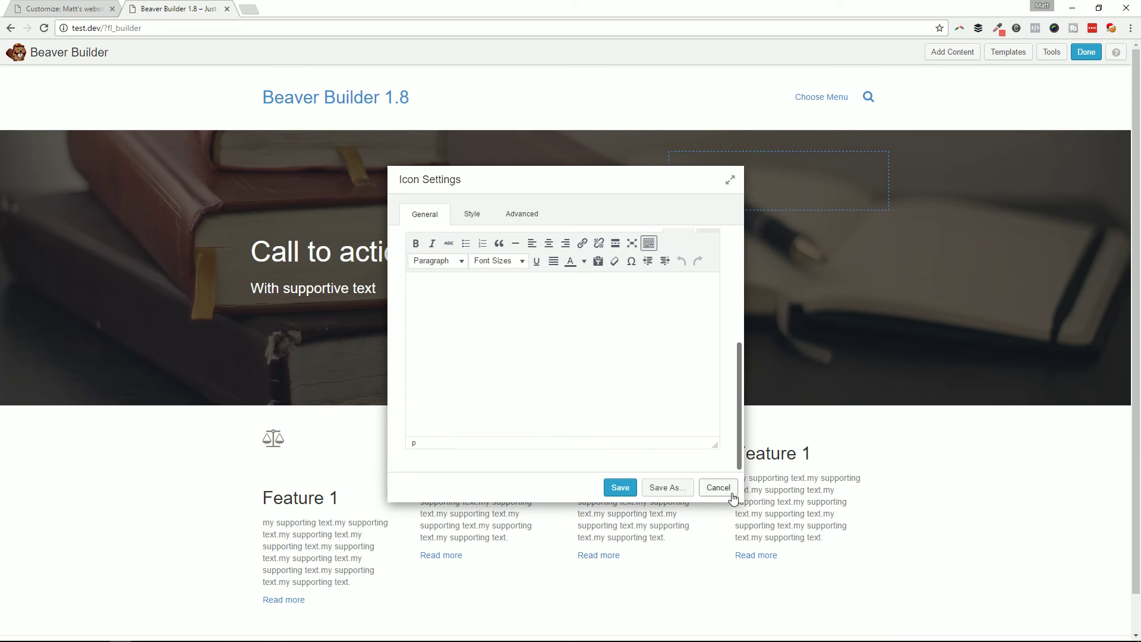
pyautogui.click(719, 484)
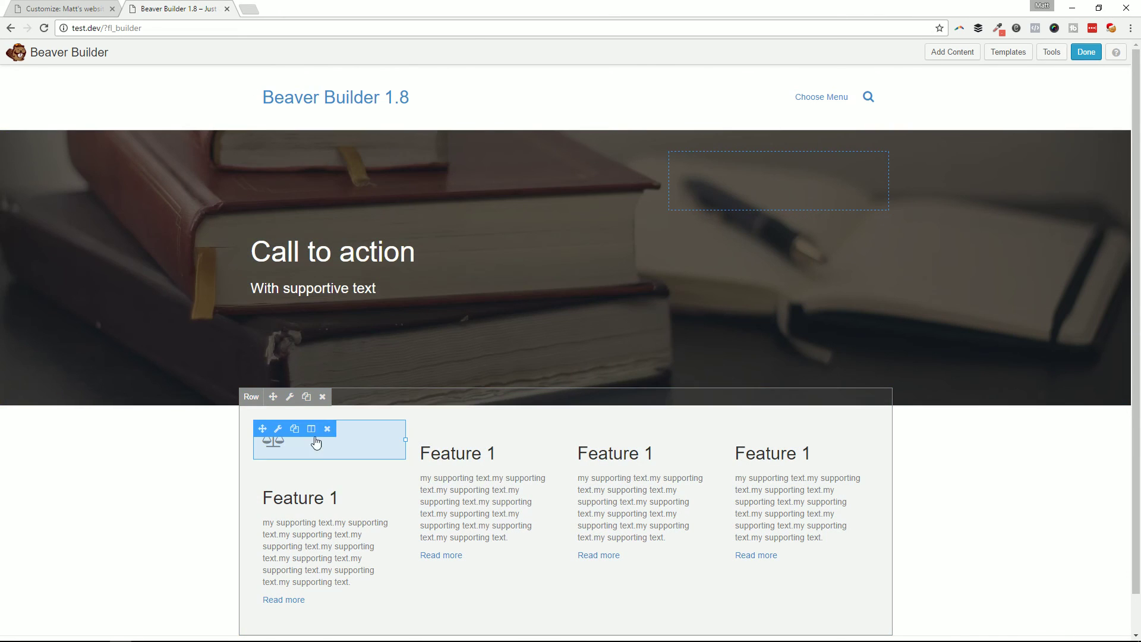
pyautogui.click(328, 429)
pyautogui.click(617, 96)
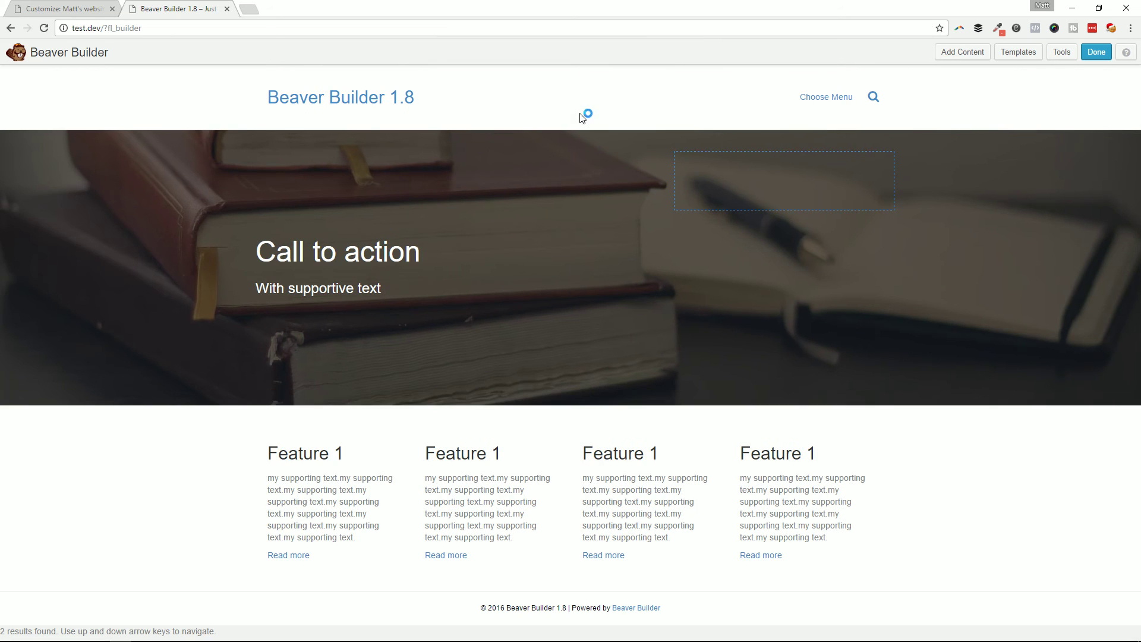
pyautogui.click(63, 8)
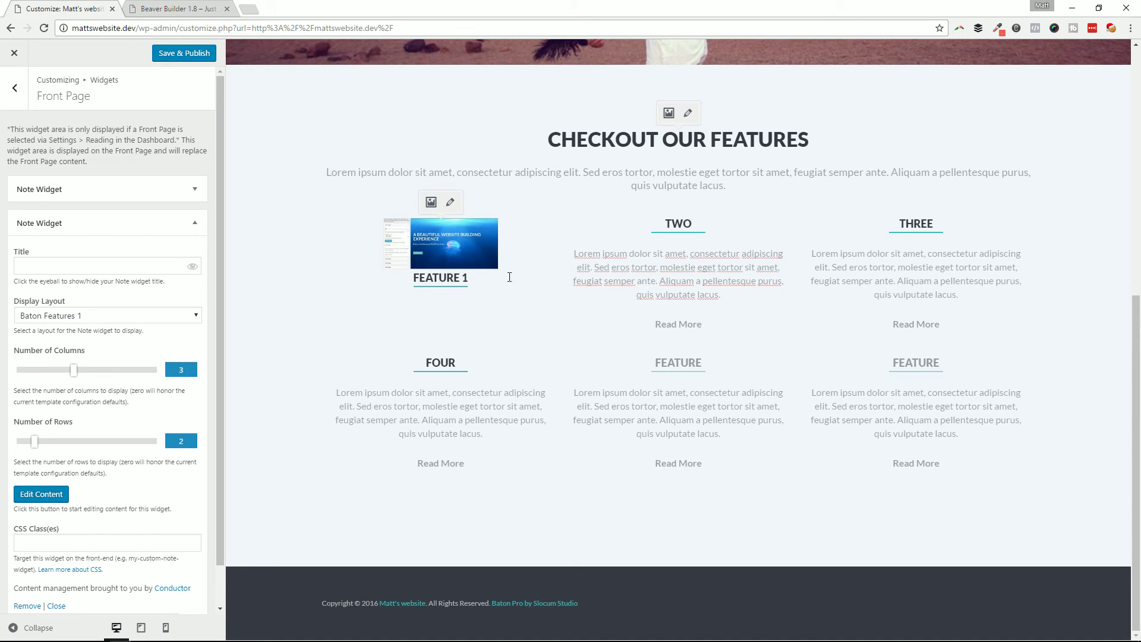
pyautogui.click(182, 8)
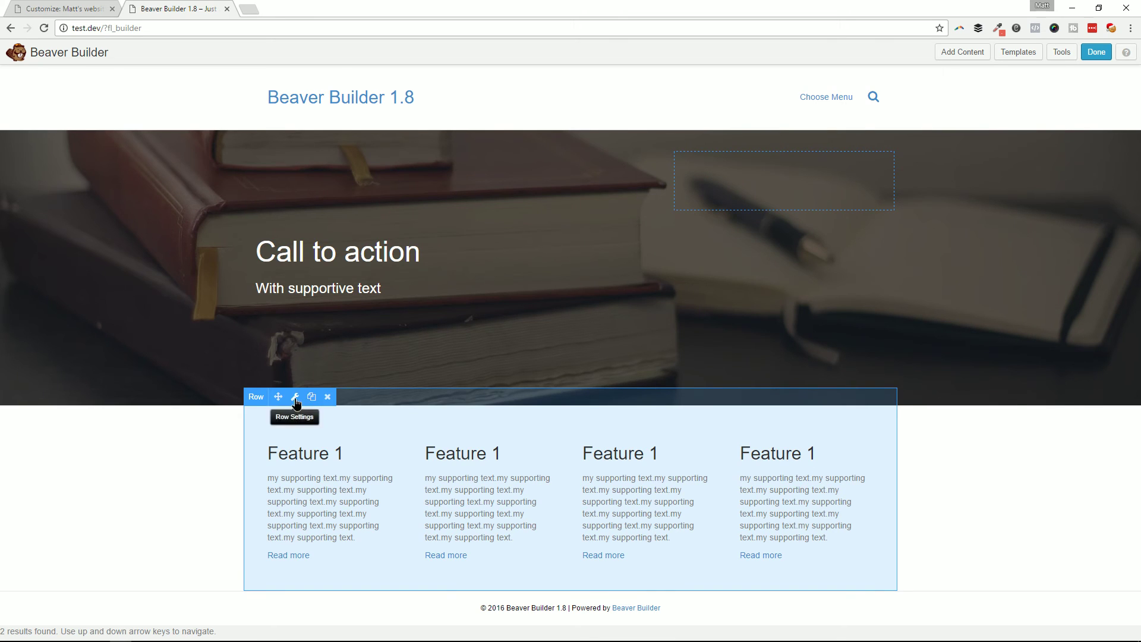
# - Save the features row from Row Settings under a custom name with Global set to Yes
pyautogui.click(296, 397)
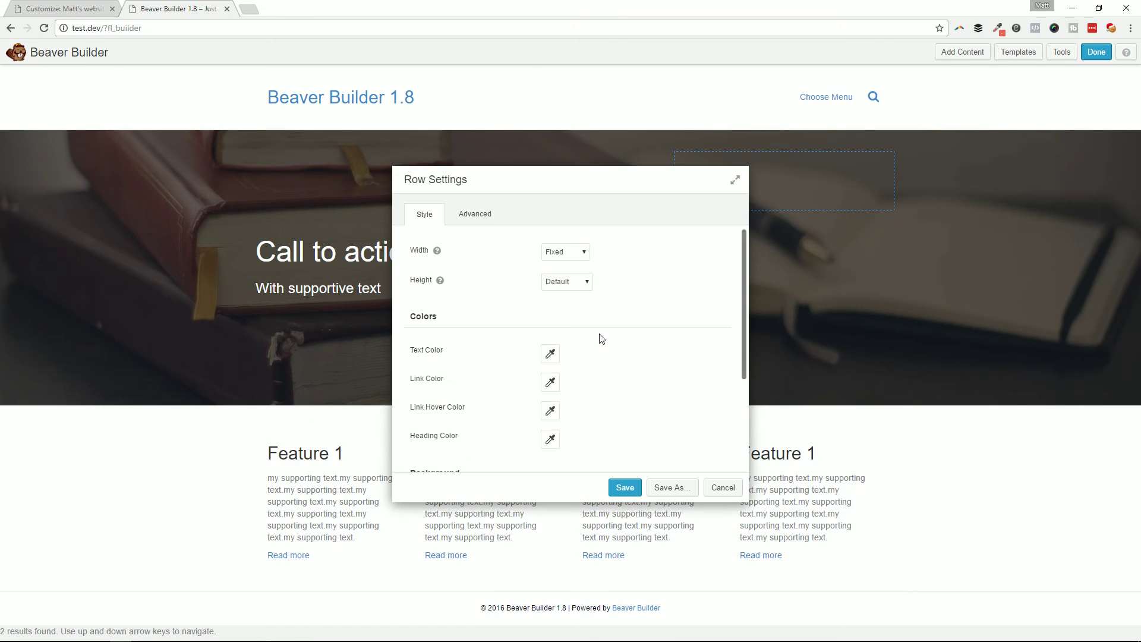
pyautogui.scroll(-3, 721, 395)
pyautogui.scroll(3, 711, 403)
pyautogui.click(678, 491)
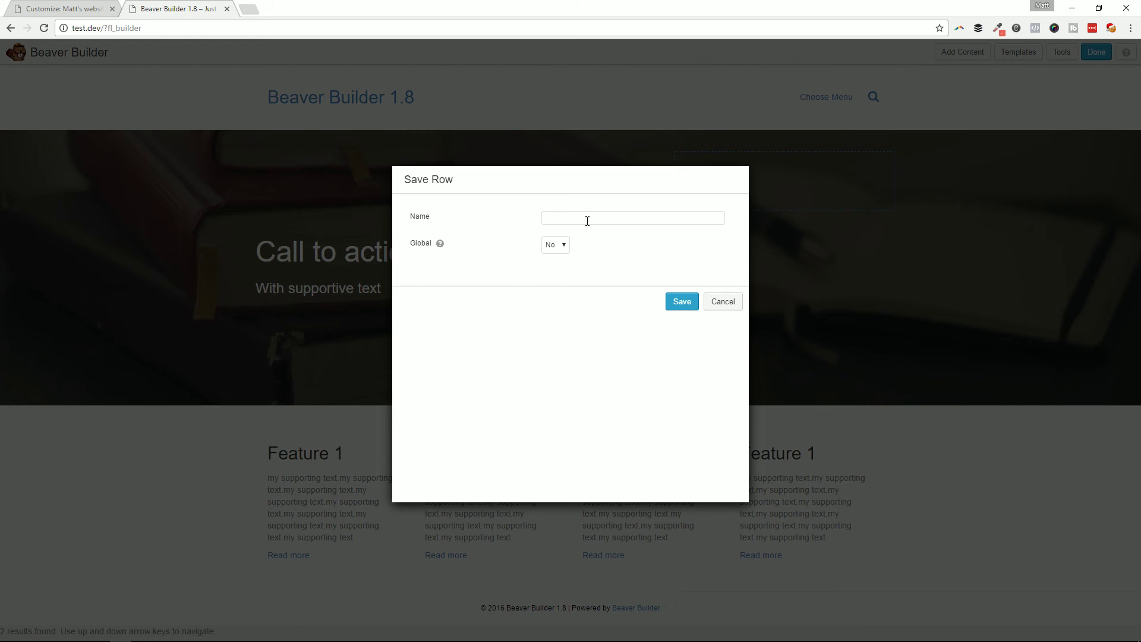
pyautogui.click(587, 221)
pyautogui.click(563, 246)
pyautogui.click(563, 267)
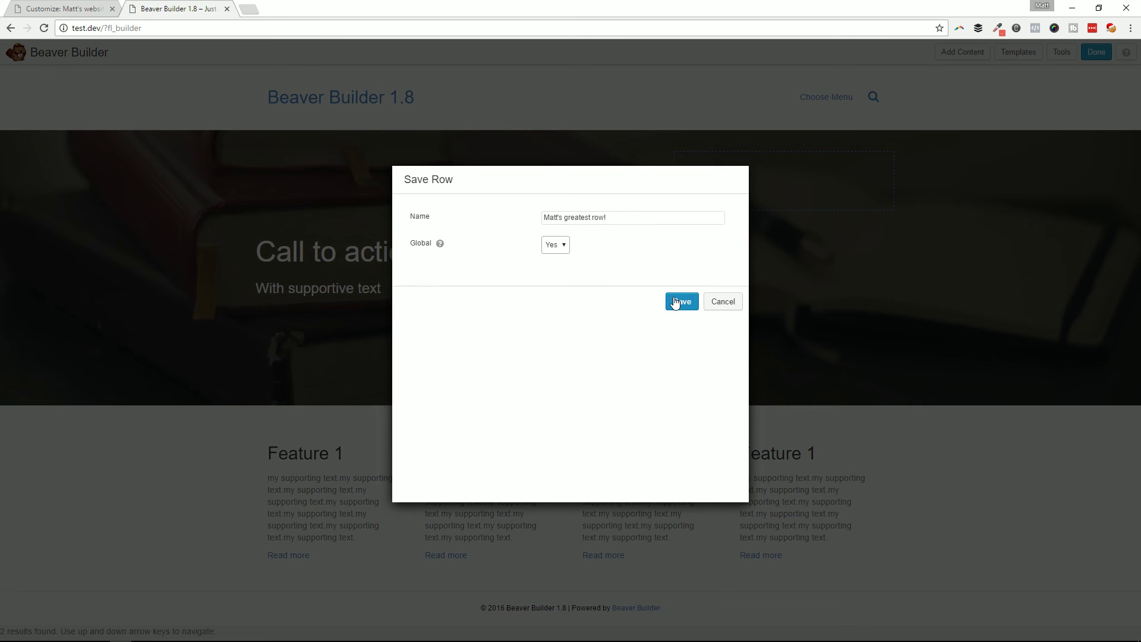
pyautogui.click(673, 301)
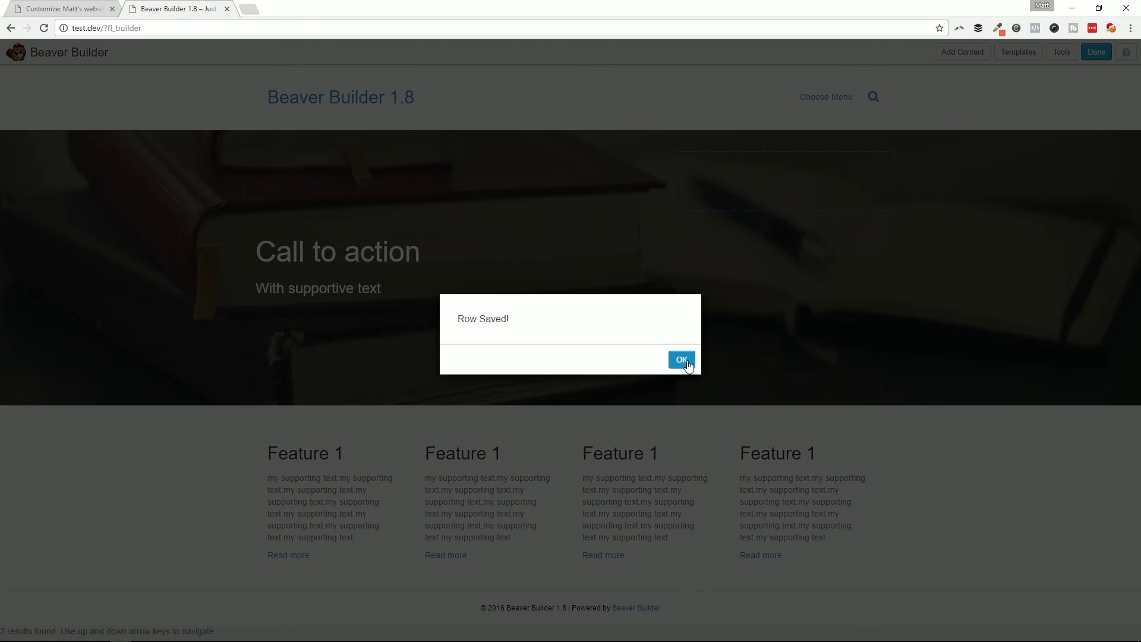
pyautogui.click(688, 359)
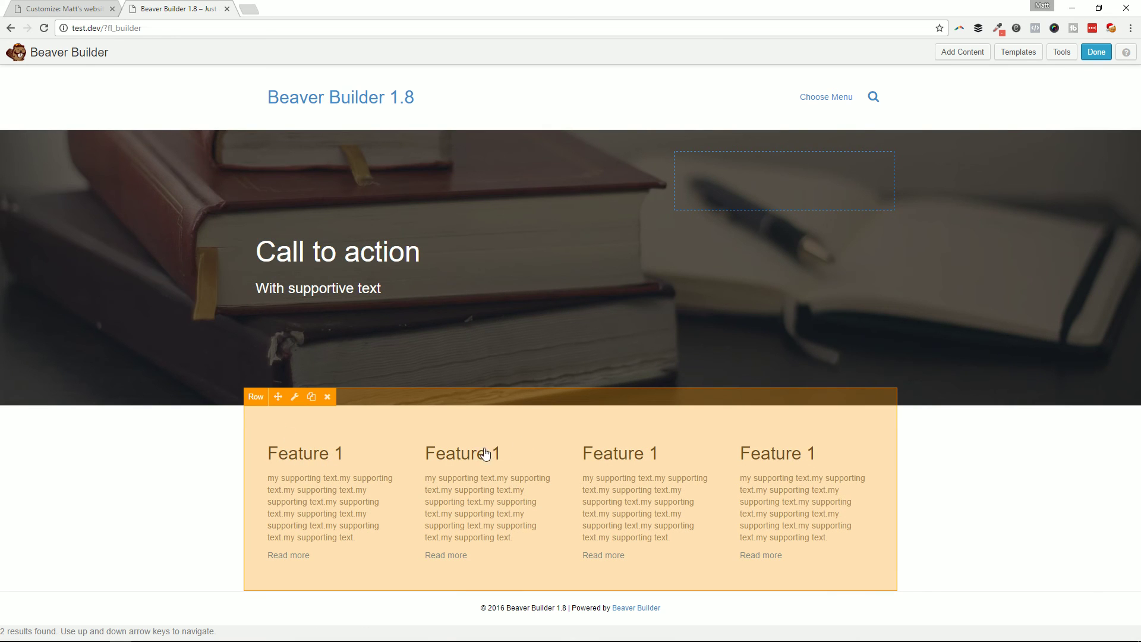
# - Show the Saved Rows list in the Add Content panel, collapsing Advanced Modules
pyautogui.click(969, 52)
pyautogui.click(1044, 161)
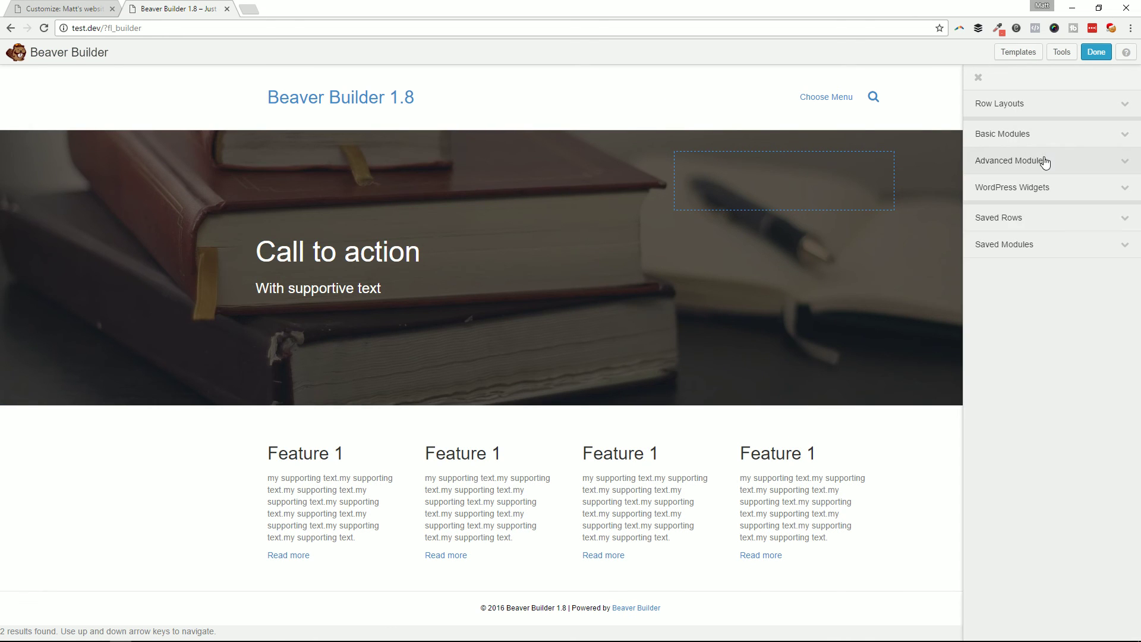
pyautogui.click(1026, 224)
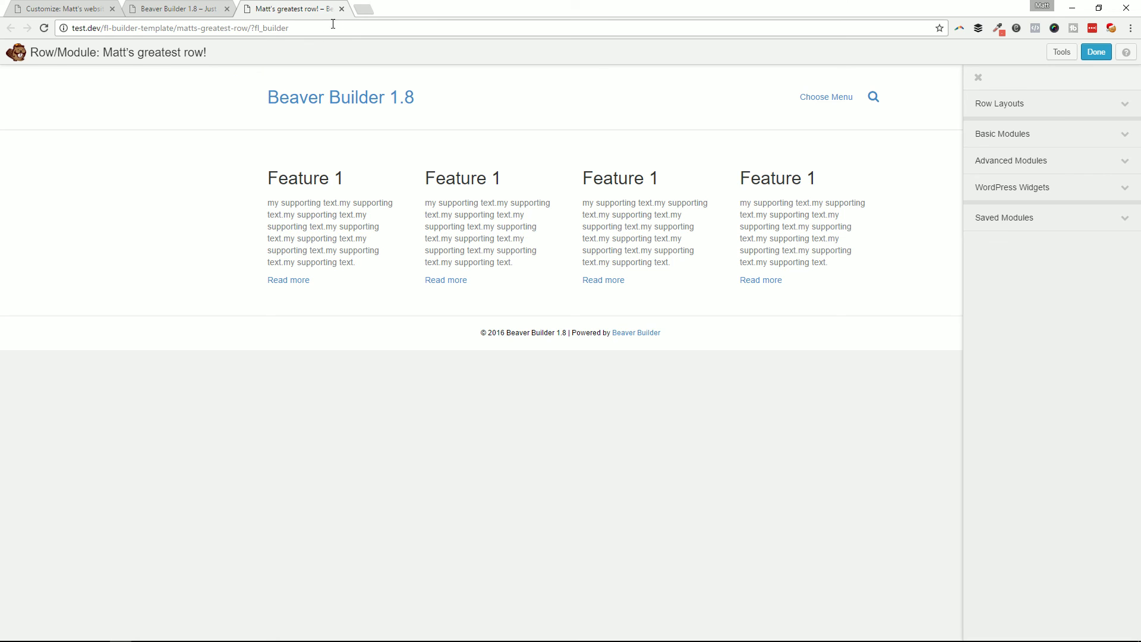
# - View the saved global row in its own editing tab, then return to the Customizer
pyautogui.click(160, 8)
pyautogui.click(89, 4)
pyautogui.click(308, 6)
pyautogui.hotkey('ctrl', '1')
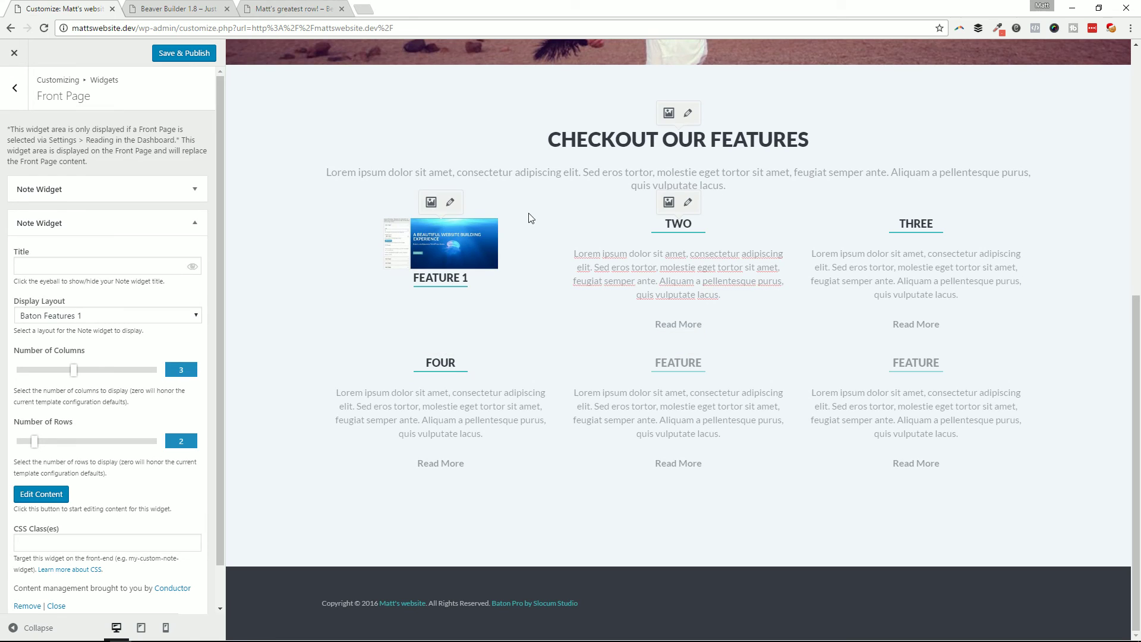
# - Clear and restore the FOUR feature text, collapse the second Note Widget, and go to the saved-row tab
pyautogui.scroll(-1, 125, 214)
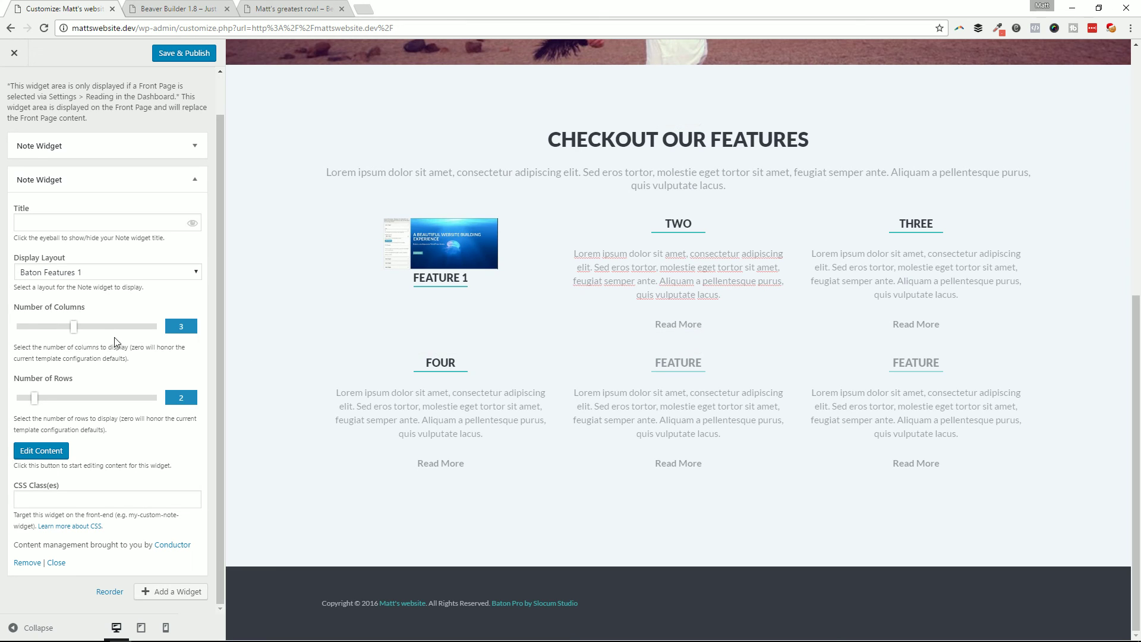
pyautogui.click(452, 399)
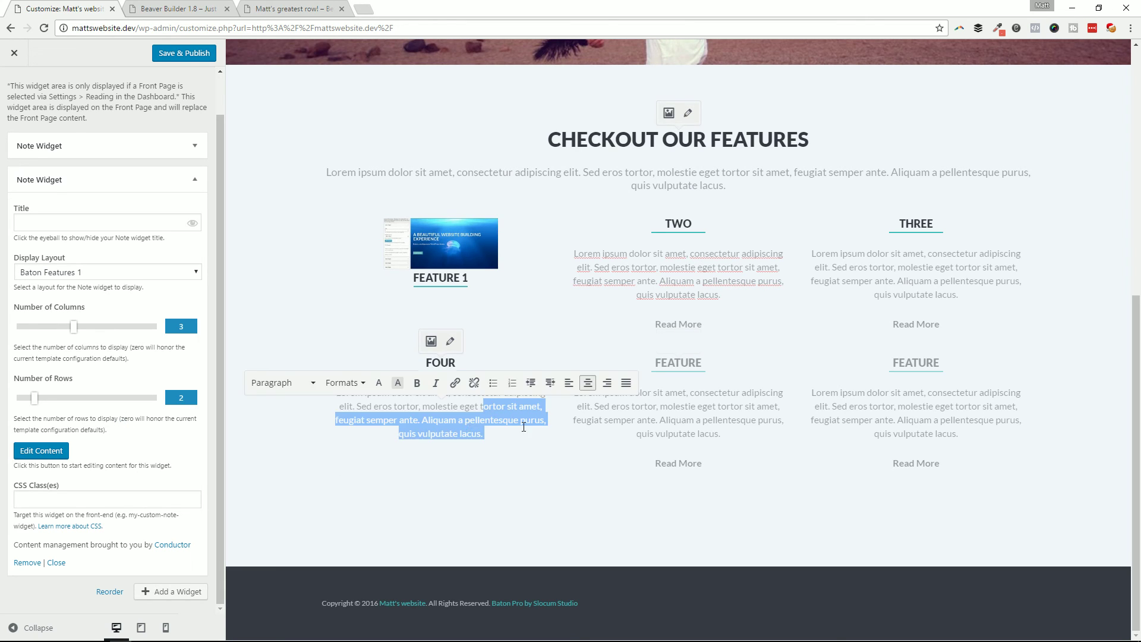
pyautogui.click(493, 406)
pyautogui.hotkey('ctrl', 'a')
pyautogui.press('BackSpace')
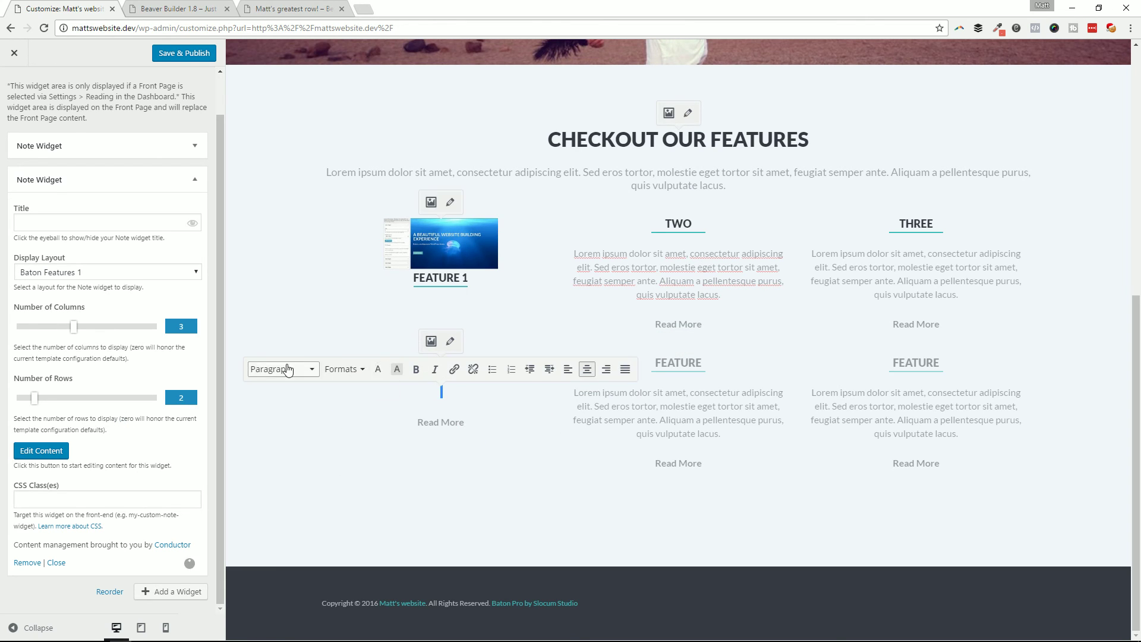
pyautogui.press('Escape')
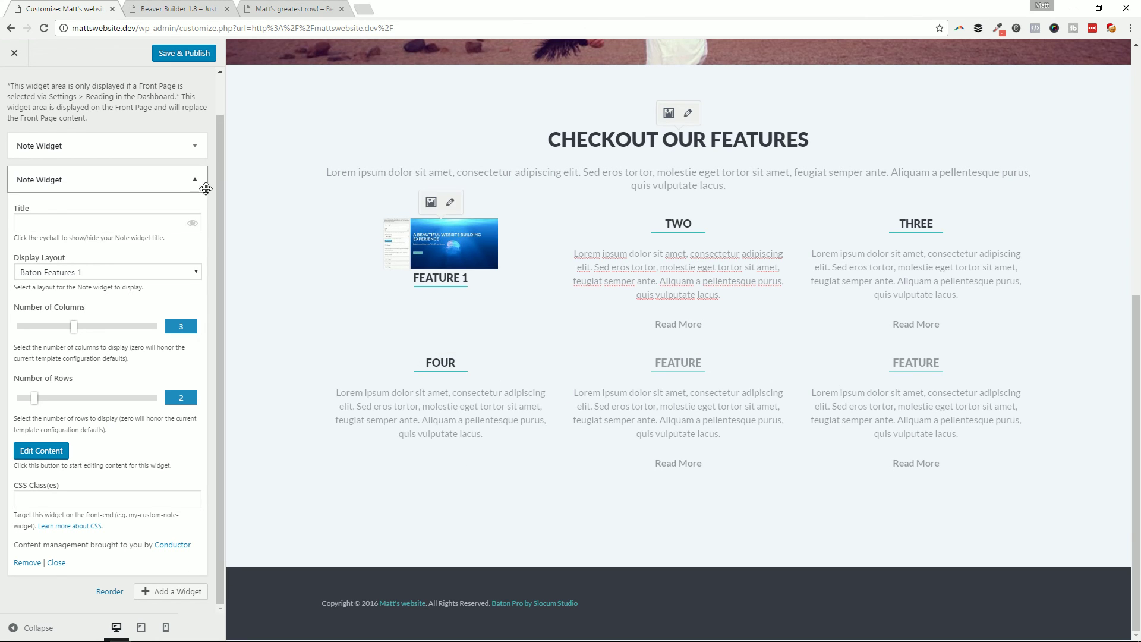
pyautogui.click(196, 181)
pyautogui.click(265, 8)
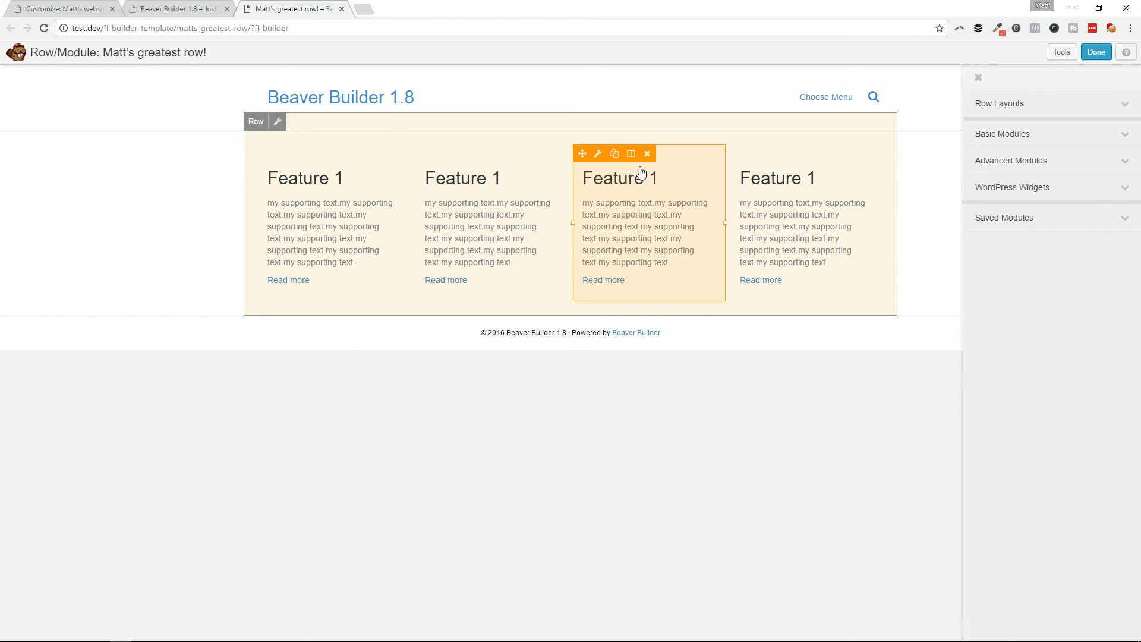
# - Return to the Beaver Builder 1.8 page editor and close the Add Content panel
pyautogui.click(83, 7)
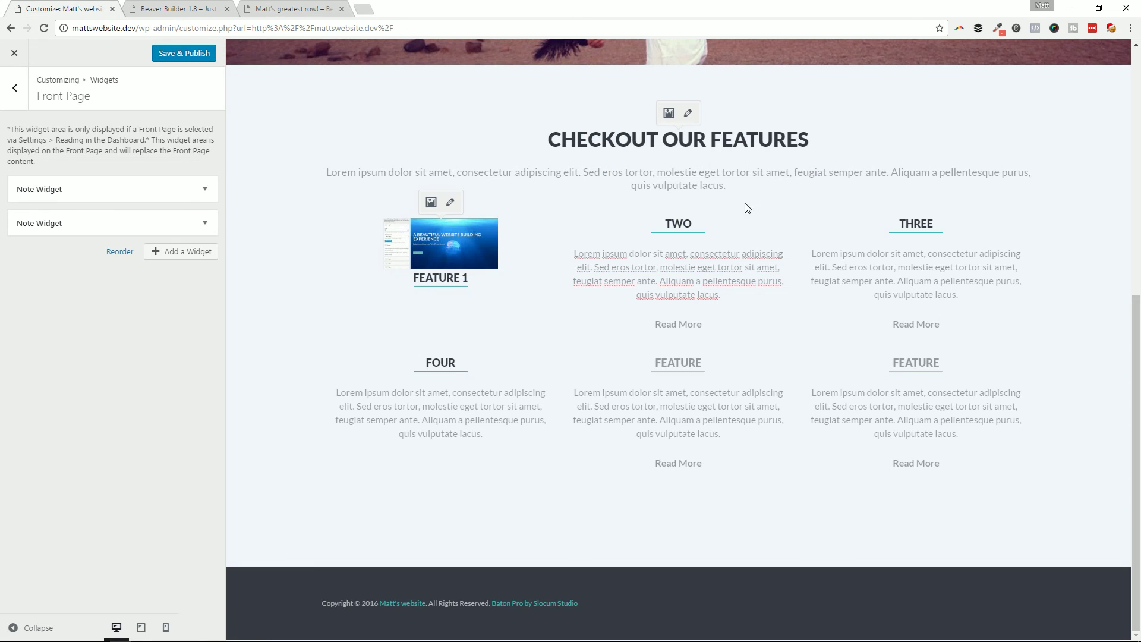
pyautogui.scroll(7, 345, 178)
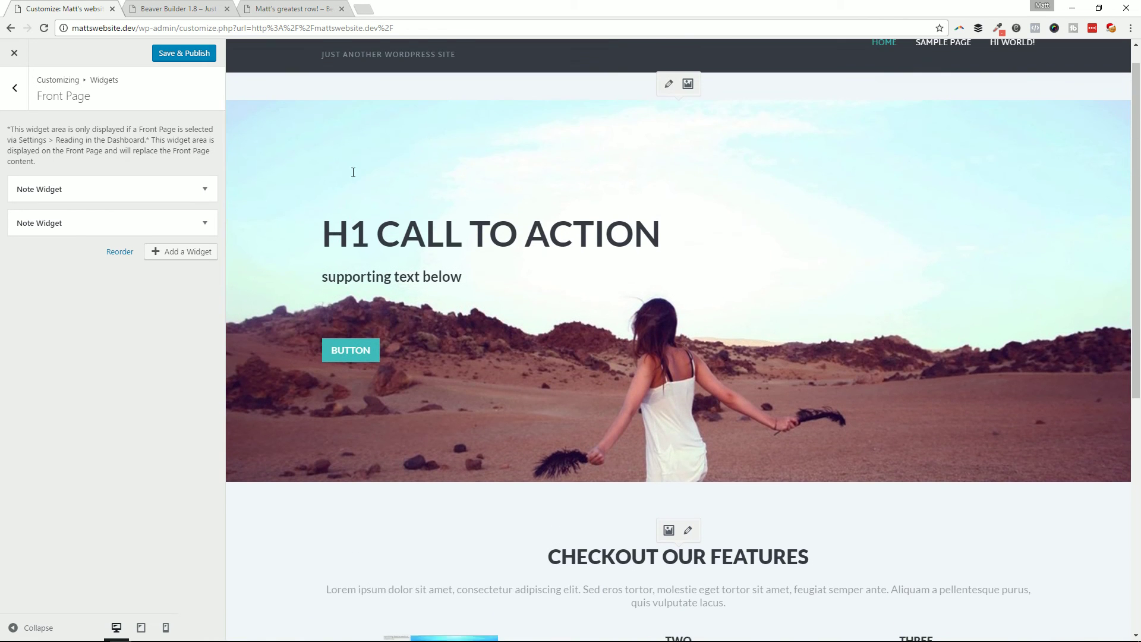
pyautogui.click(171, 7)
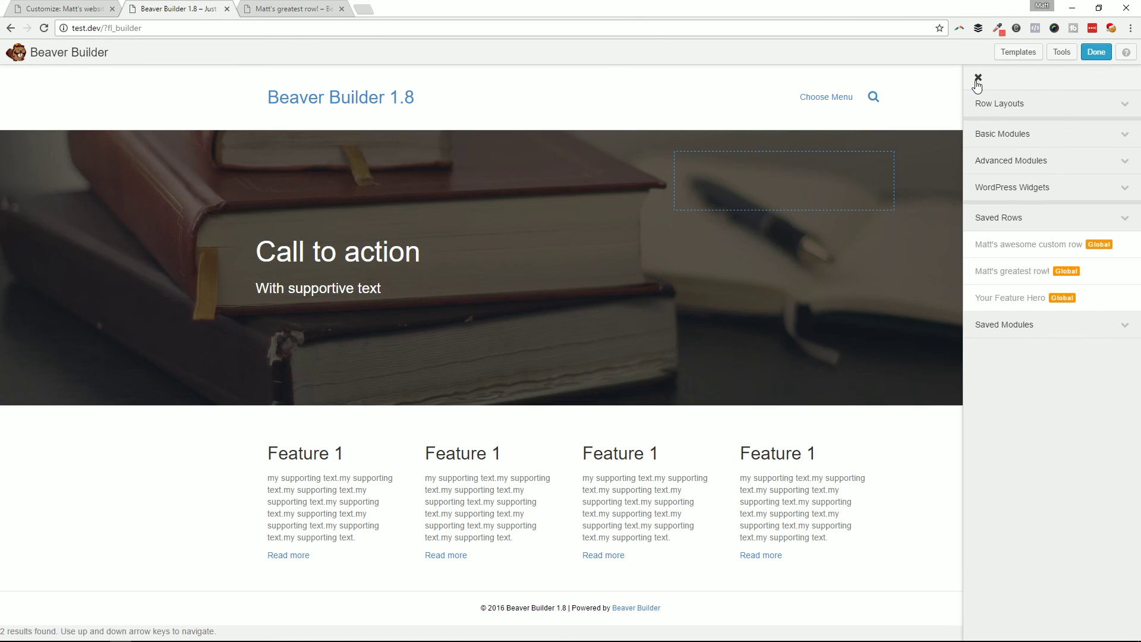
pyautogui.click(977, 80)
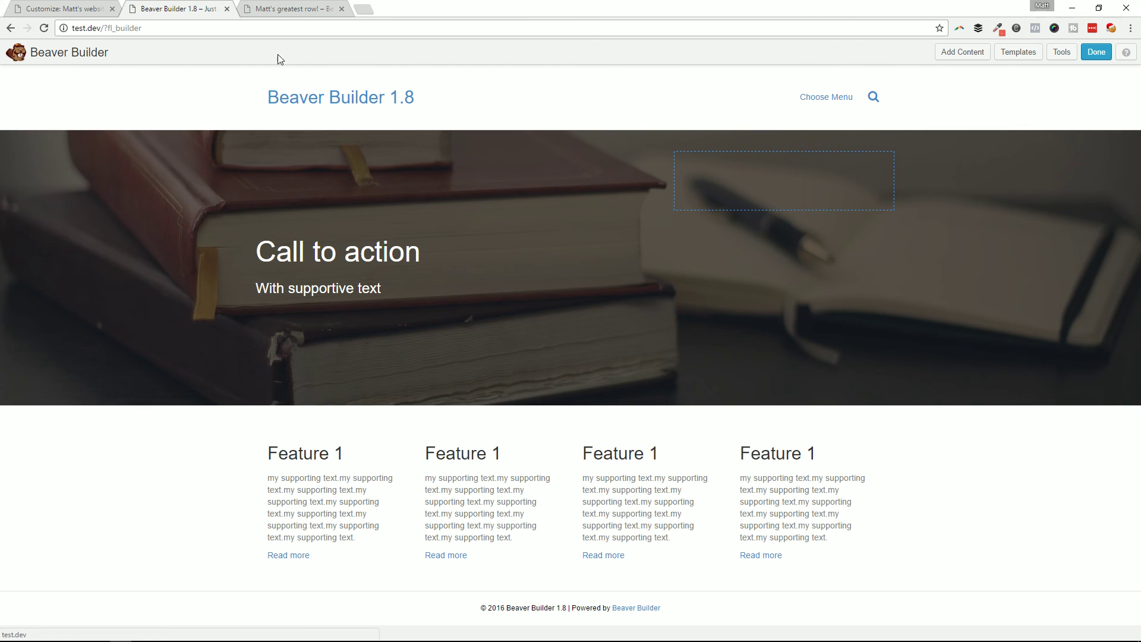
# - Compare tabs, ending on the Customizer's front page preview with the H1 Call to Action hero
pyautogui.hotkey('ctrl', 'shift', 'Tab')
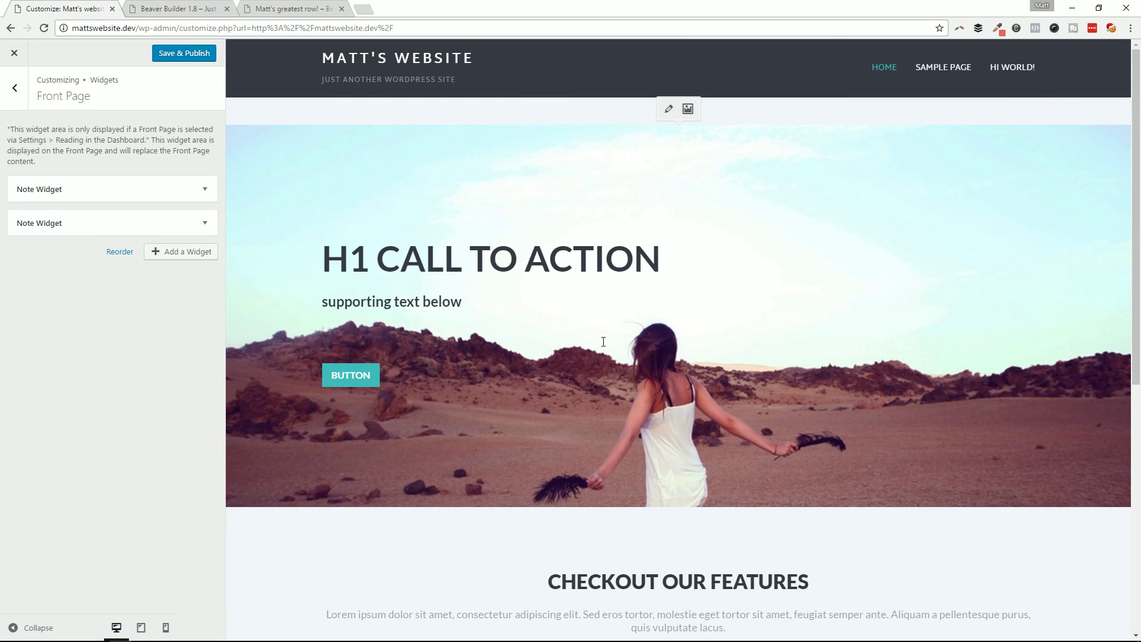
pyautogui.scroll(-7, 585, 333)
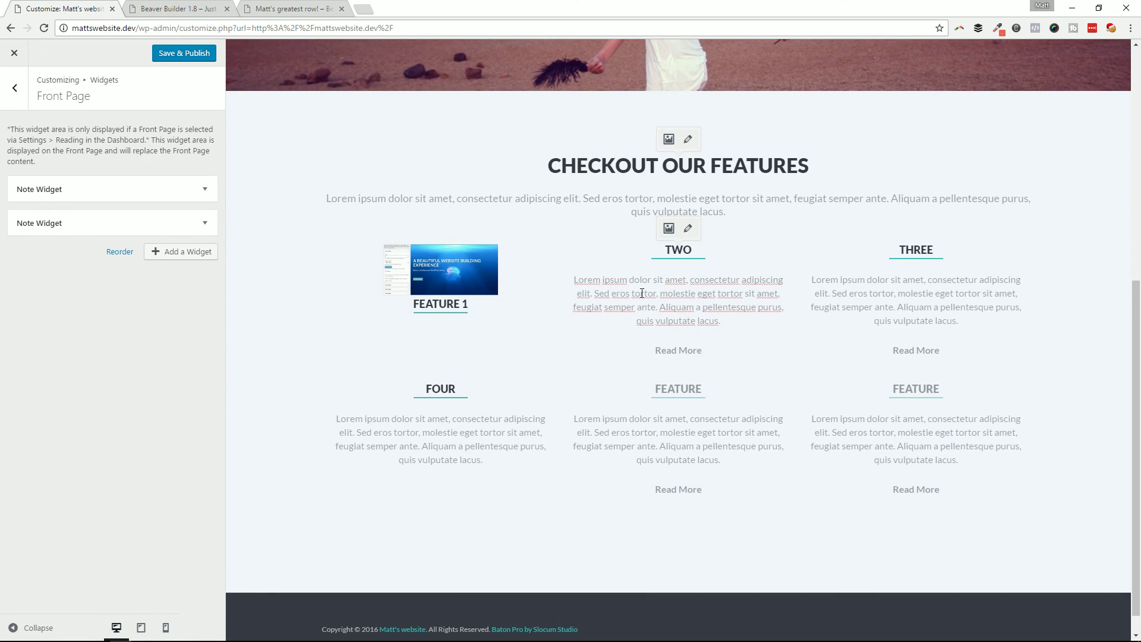
pyautogui.scroll(7, 584, 293)
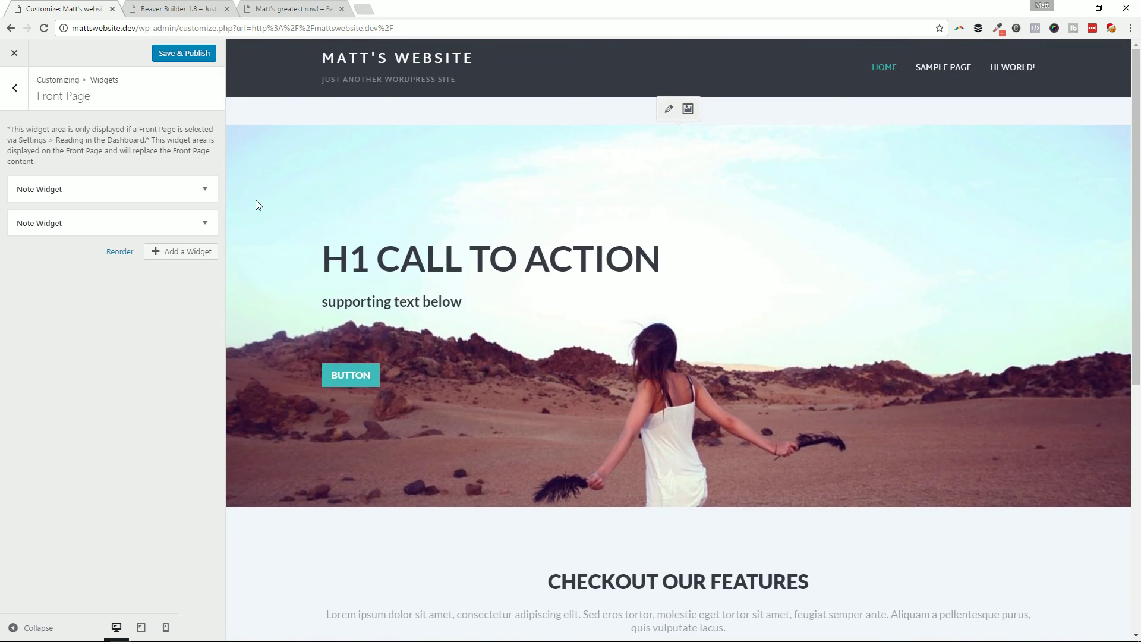
pyautogui.hotkey('ctrl', 'Tab')
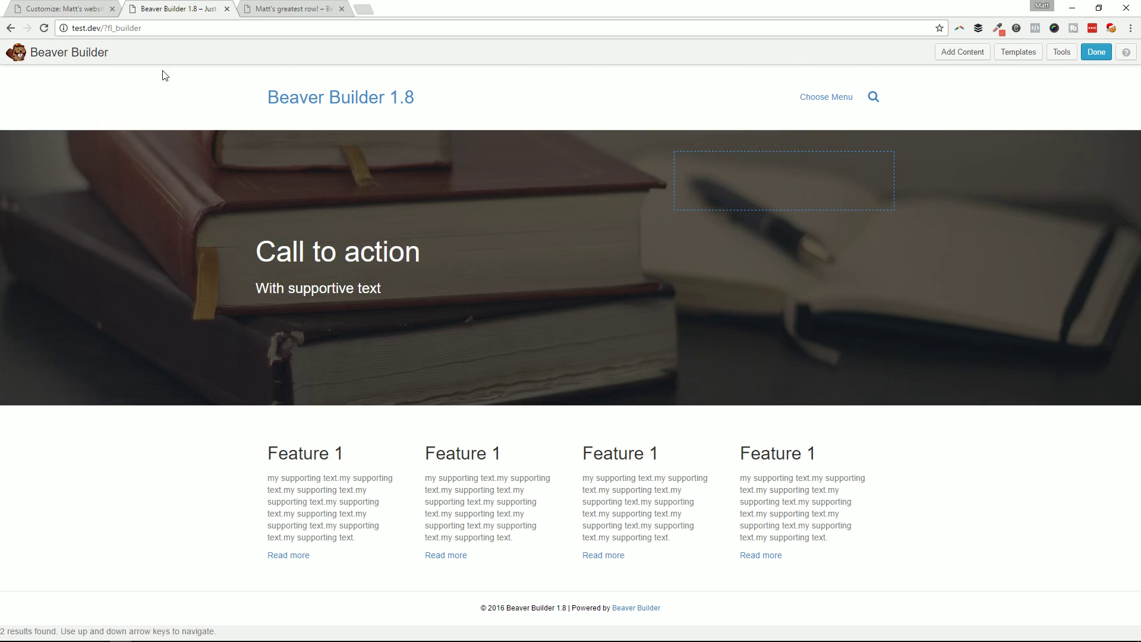
pyautogui.click(82, 9)
pyautogui.click(184, 8)
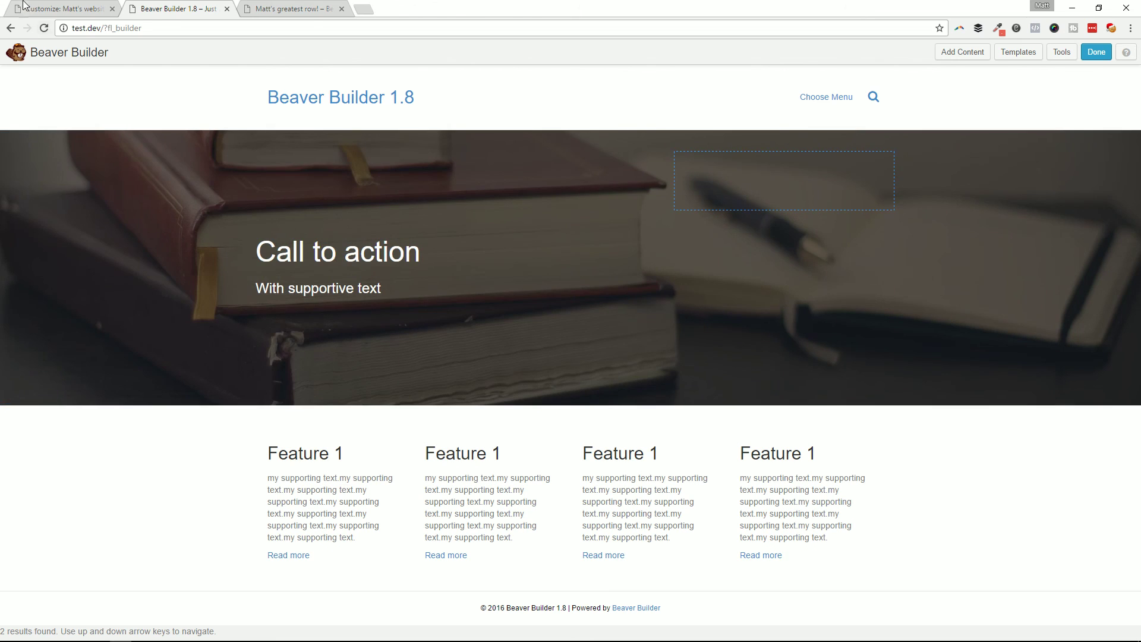
pyautogui.click(50, 6)
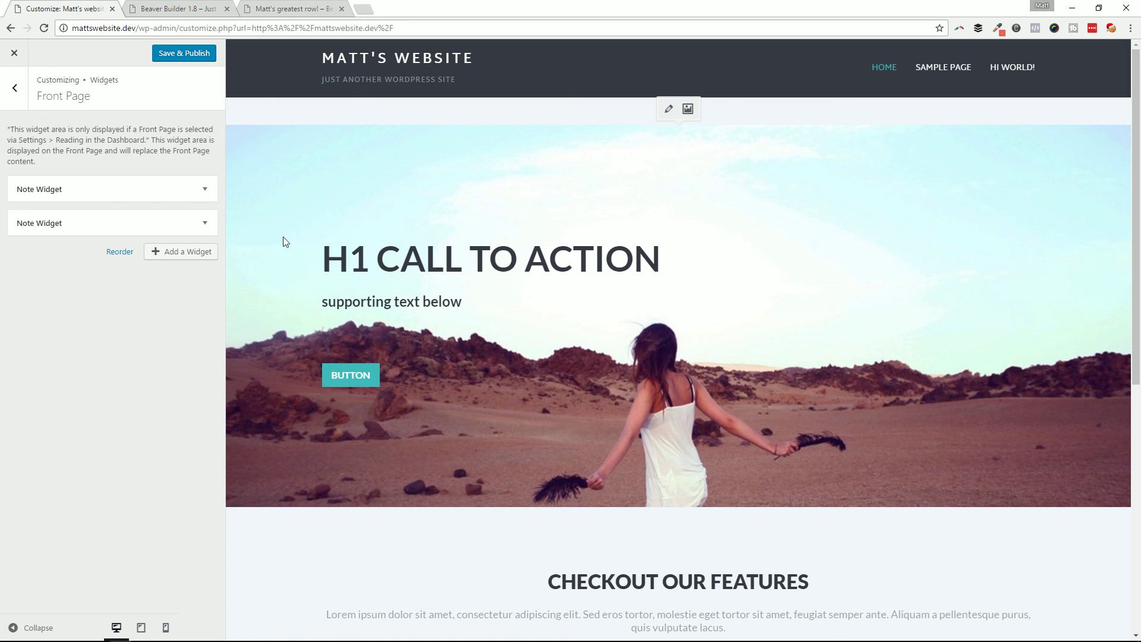
# - Expand the first Note Widget and review its display layouts, keeping Baton Hero 1
pyautogui.click(203, 189)
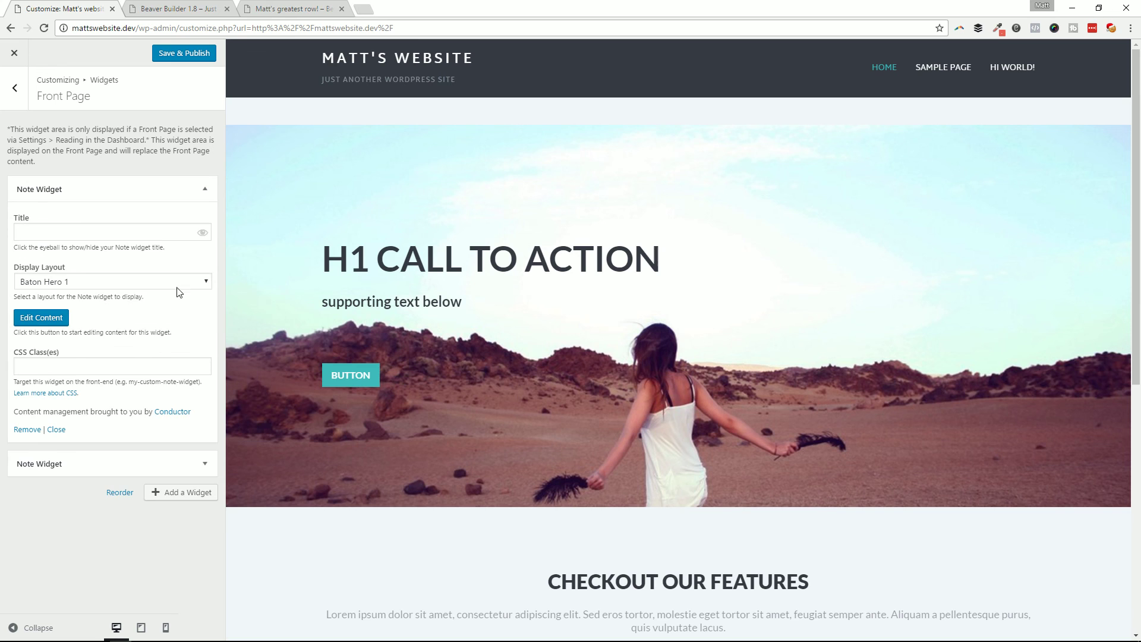
pyautogui.click(179, 289)
pyautogui.scroll(-1, 374, 513)
pyautogui.scroll(-2, 375, 513)
# - Scroll the preview through the CHECKOUT OUR FEATURES grid and back up
pyautogui.click(355, 457)
pyautogui.scroll(-5, 476, 444)
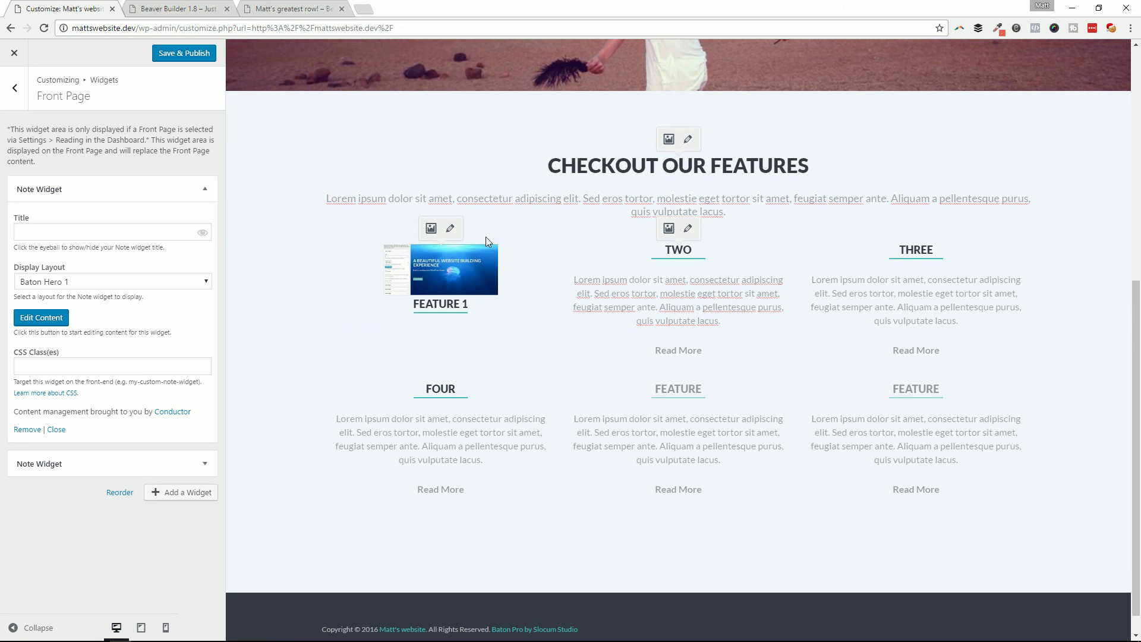
pyautogui.scroll(1, 397, 271)
pyautogui.scroll(3, 397, 272)
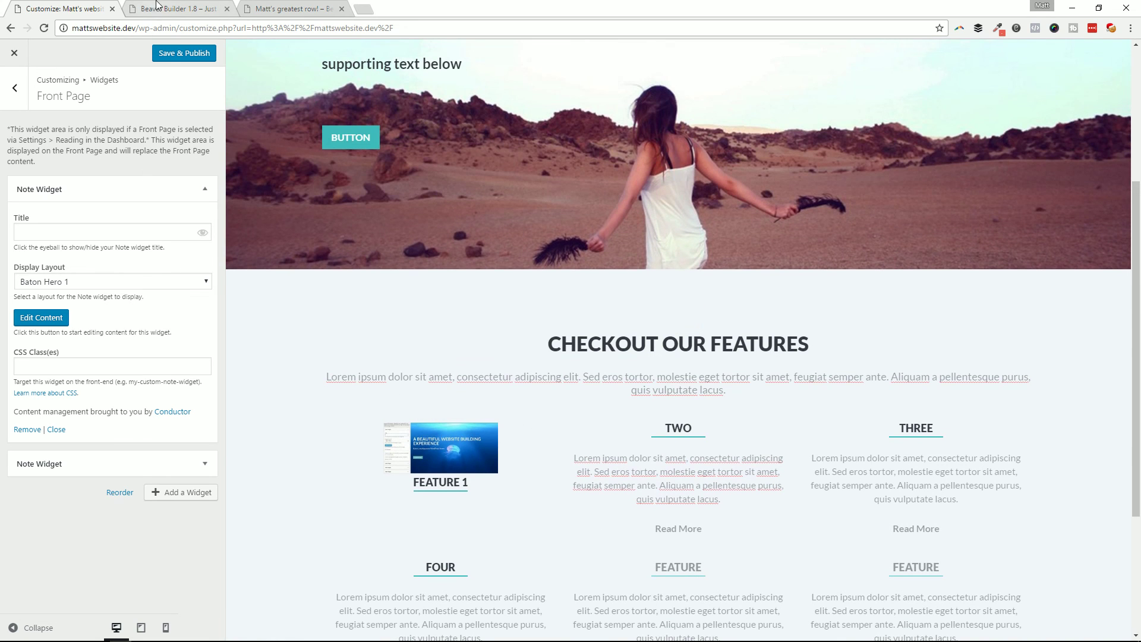